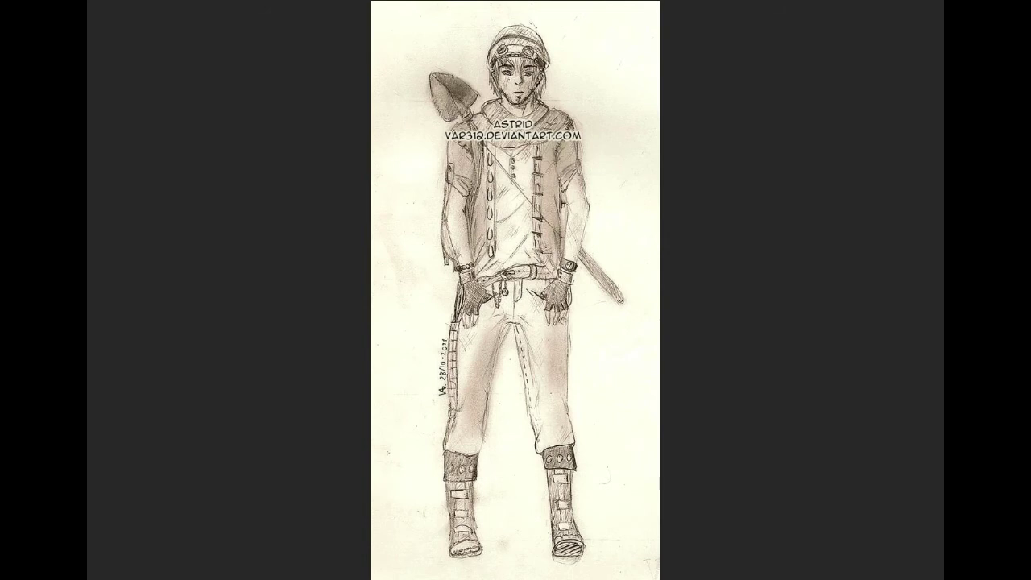
# Draw a red vertical centre line from the chin down through the figure and a horizontal ground line under the feet
pyautogui.scroll(2, 516, 290)
pyautogui.moveTo(427, 119); pyautogui.dragTo(456, 191)
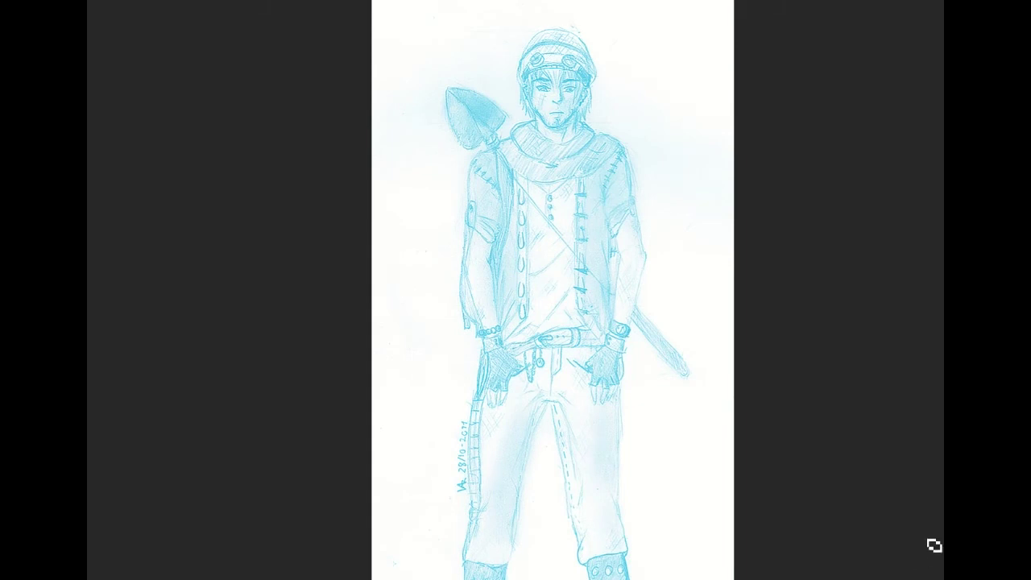
pyautogui.moveTo(607, 194); pyautogui.dragTo(647, 193)
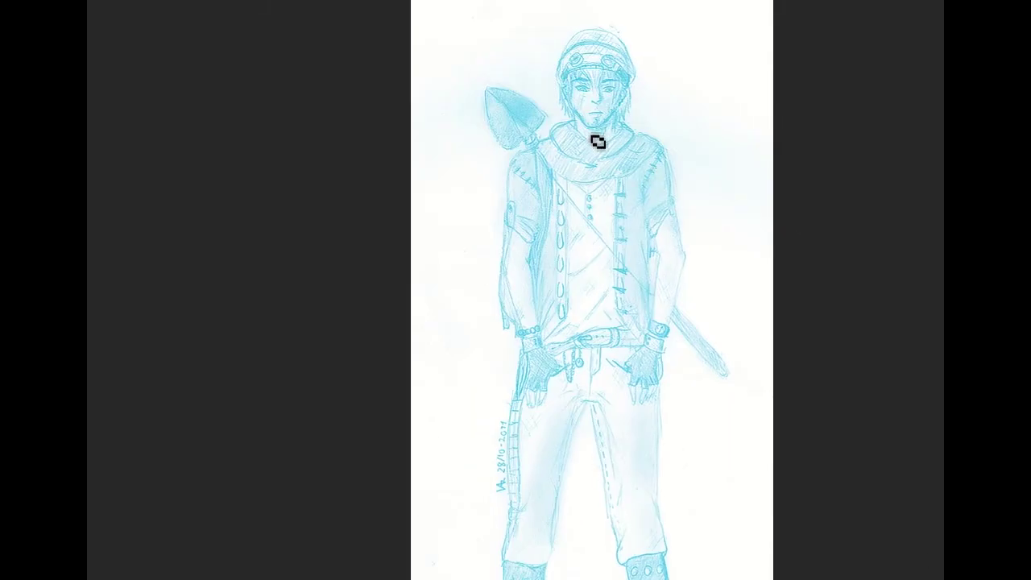
pyautogui.moveTo(587, 129)
pyautogui.mouseDown()
pyautogui.moveTo(600, 129)
pyautogui.moveTo(625, 579)
pyautogui.moveTo(610, 520)
pyautogui.mouseUp()
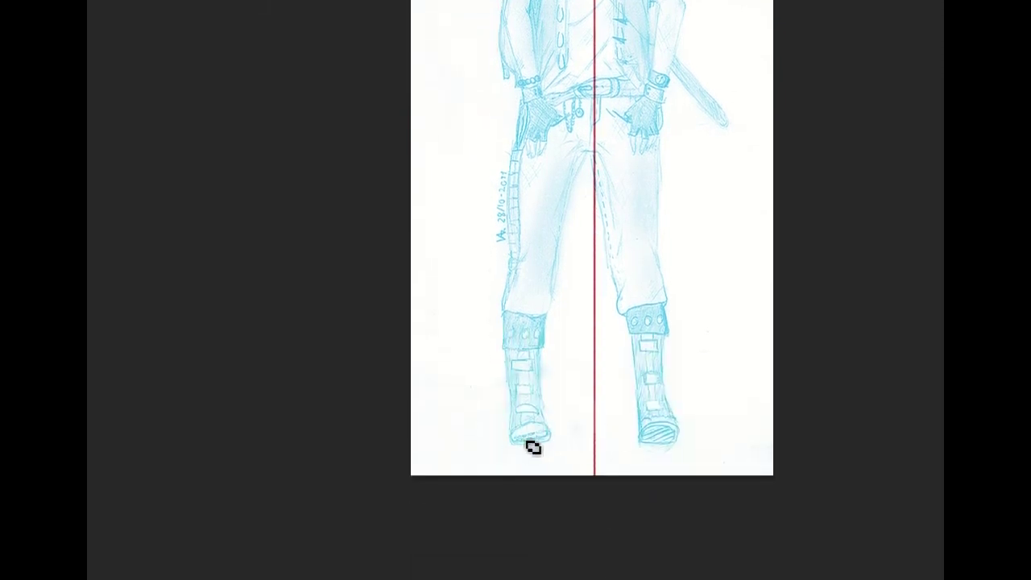
pyautogui.moveTo(516, 451)
pyautogui.mouseDown()
pyautogui.moveTo(742, 455)
pyautogui.moveTo(521, 452)
pyautogui.moveTo(467, 449)
pyautogui.mouseUp()
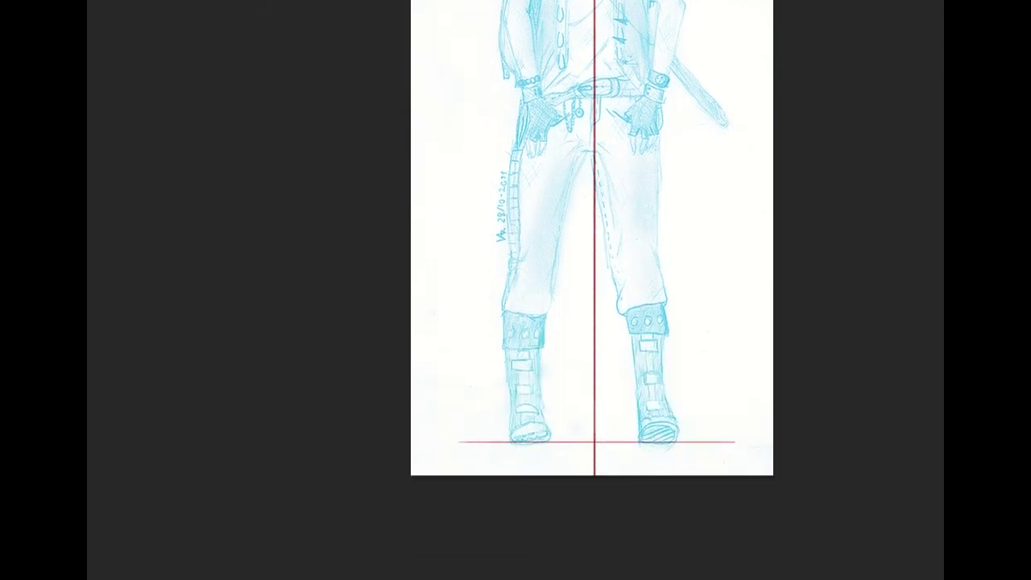
# Draw a slanted shoulder line below the neck and a hip line at belt height across the centre line
pyautogui.moveTo(580, 322); pyautogui.dragTo(597, 475)
pyautogui.moveTo(613, 80); pyautogui.dragTo(621, 178)
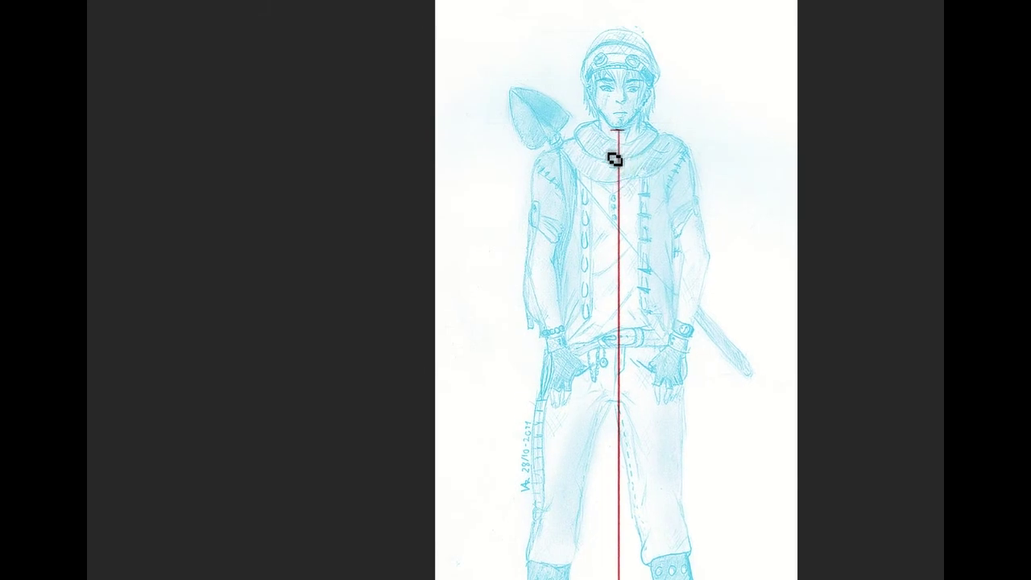
pyautogui.moveTo(571, 153)
pyautogui.mouseDown()
pyautogui.moveTo(696, 141)
pyautogui.moveTo(533, 155)
pyautogui.mouseUp()
pyautogui.moveTo(549, 346); pyautogui.dragTo(689, 353)
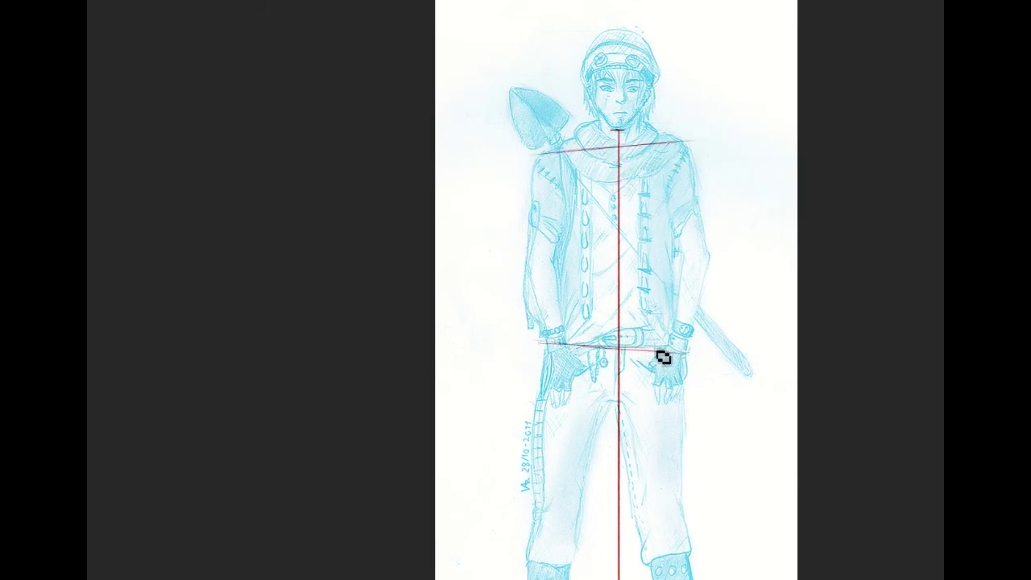
# Outline both sides of the torso from armpits through the waist to the hips and sketch the chest and rib-cage lines
pyautogui.moveTo(558, 159); pyautogui.dragTo(573, 291)
pyautogui.moveTo(574, 252); pyautogui.dragTo(559, 345)
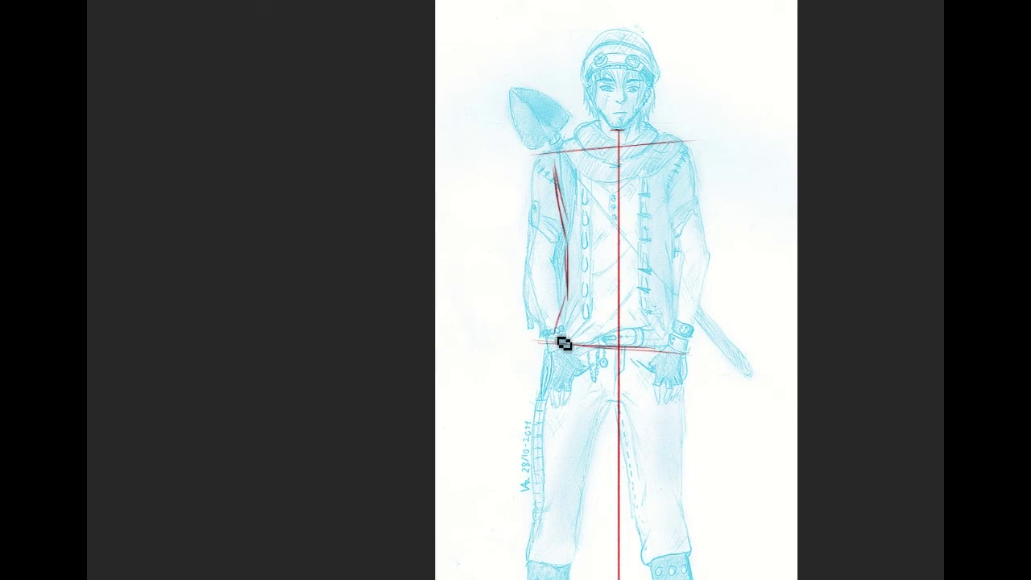
pyautogui.moveTo(686, 325)
pyautogui.mouseDown()
pyautogui.moveTo(688, 360)
pyautogui.moveTo(681, 329)
pyautogui.mouseUp()
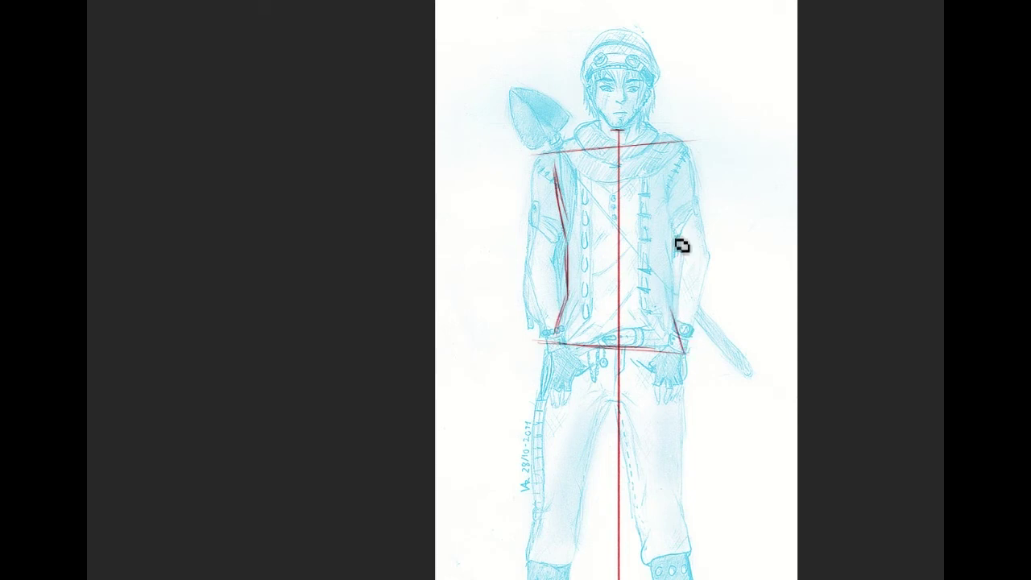
pyautogui.moveTo(687, 171); pyautogui.dragTo(678, 232)
pyautogui.moveTo(687, 177); pyautogui.dragTo(683, 204)
pyautogui.moveTo(678, 287); pyautogui.dragTo(680, 243)
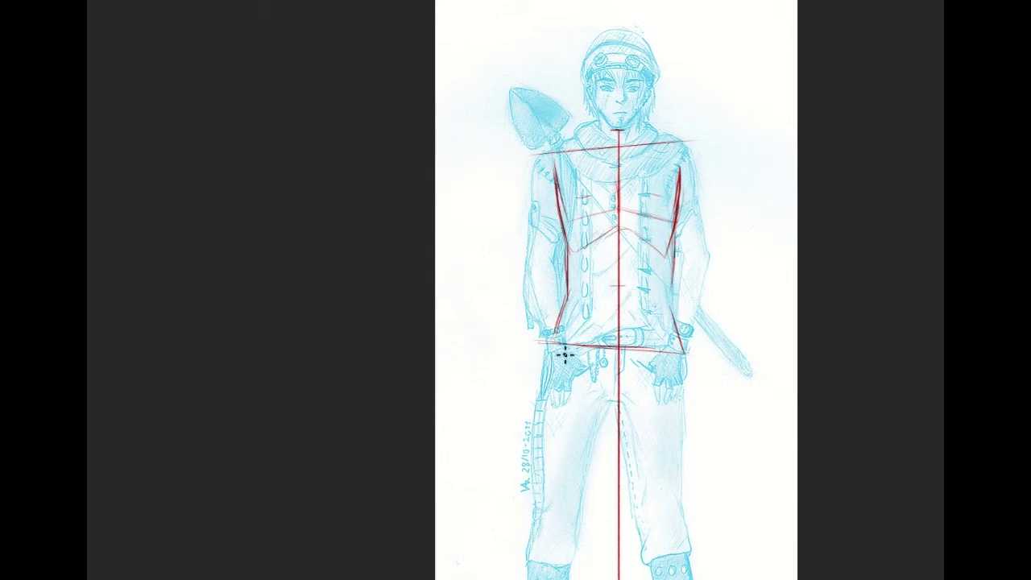
# Draw the V-shaped pelvis lines from the hips to the crotch and mark both knees with short horizontal and curved strokes
pyautogui.moveTo(564, 344)
pyautogui.mouseDown()
pyautogui.moveTo(611, 410)
pyautogui.moveTo(610, 372)
pyautogui.moveTo(677, 382)
pyautogui.moveTo(632, 396)
pyautogui.moveTo(670, 363)
pyautogui.moveTo(620, 399)
pyautogui.mouseUp()
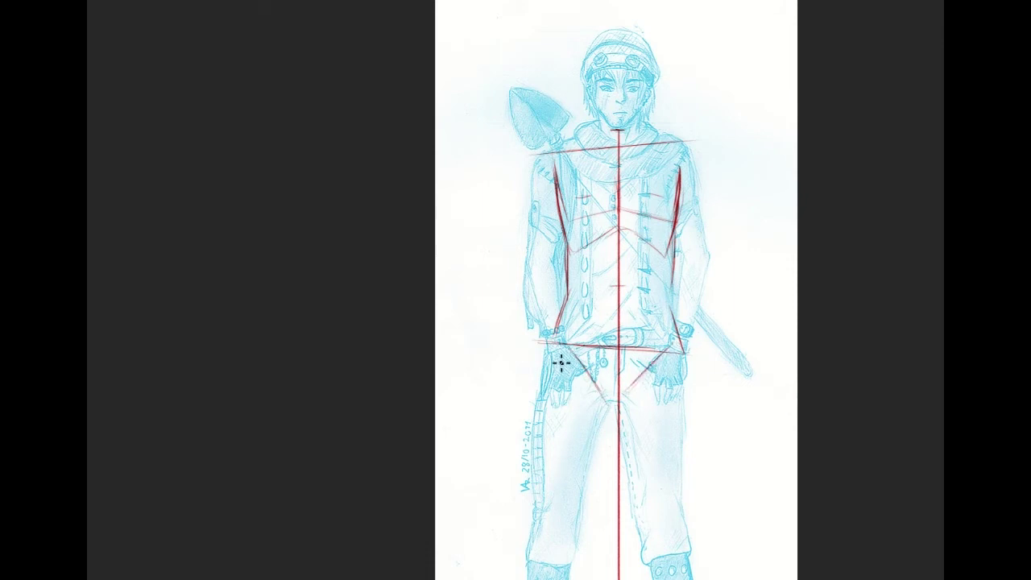
pyautogui.moveTo(554, 346); pyautogui.dragTo(544, 443)
pyautogui.moveTo(772, 310)
pyautogui.mouseDown()
pyautogui.moveTo(796, 185)
pyautogui.moveTo(774, 169)
pyautogui.mouseUp()
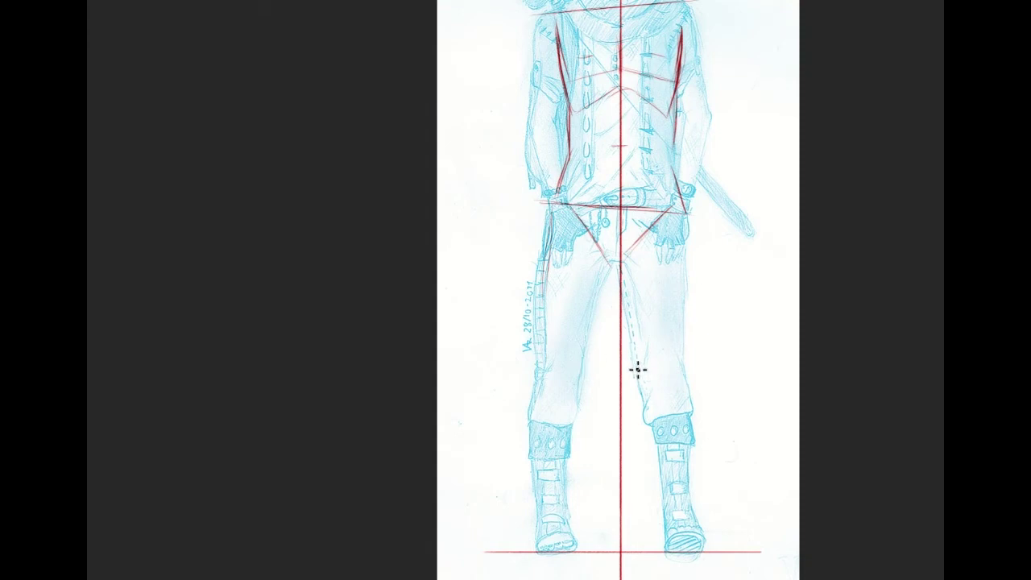
pyautogui.moveTo(548, 368); pyautogui.dragTo(577, 371)
pyautogui.moveTo(641, 374); pyautogui.dragTo(688, 372)
pyautogui.moveTo(550, 357); pyautogui.dragTo(562, 380)
pyautogui.moveTo(680, 365)
pyautogui.mouseDown()
pyautogui.moveTo(662, 391)
pyautogui.moveTo(676, 370)
pyautogui.mouseUp()
# Outline the outer and inner contours of both thighs down to the knees and rough in the left-hand shin's outer edge
pyautogui.moveTo(546, 254); pyautogui.dragTo(560, 379)
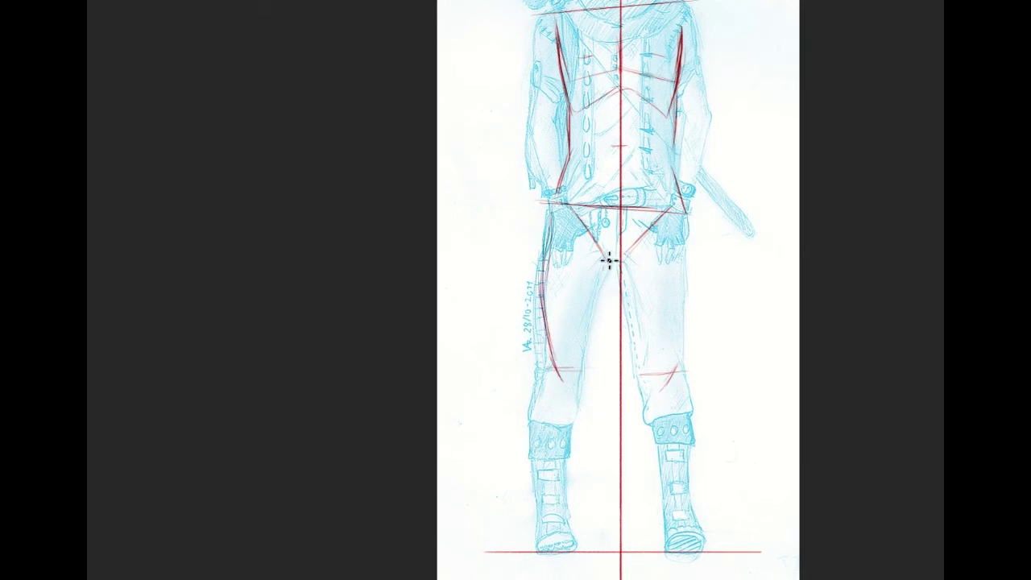
pyautogui.moveTo(601, 277); pyautogui.dragTo(585, 359)
pyautogui.moveTo(531, 413)
pyautogui.mouseDown()
pyautogui.moveTo(537, 485)
pyautogui.moveTo(559, 516)
pyautogui.mouseUp()
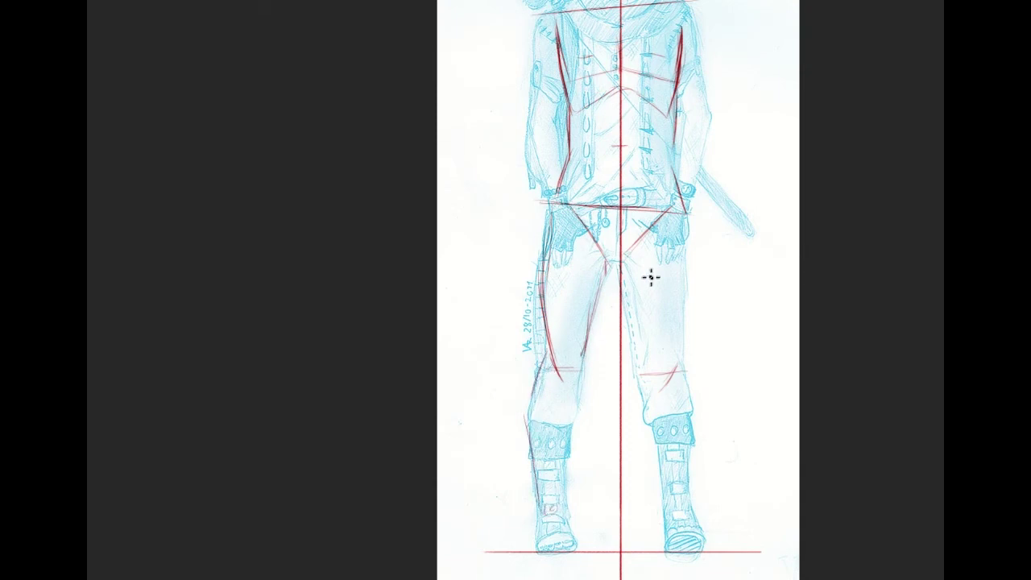
pyautogui.moveTo(624, 274); pyautogui.dragTo(645, 379)
pyautogui.moveTo(678, 234); pyautogui.dragTo(682, 346)
pyautogui.moveTo(686, 293); pyautogui.dragTo(680, 362)
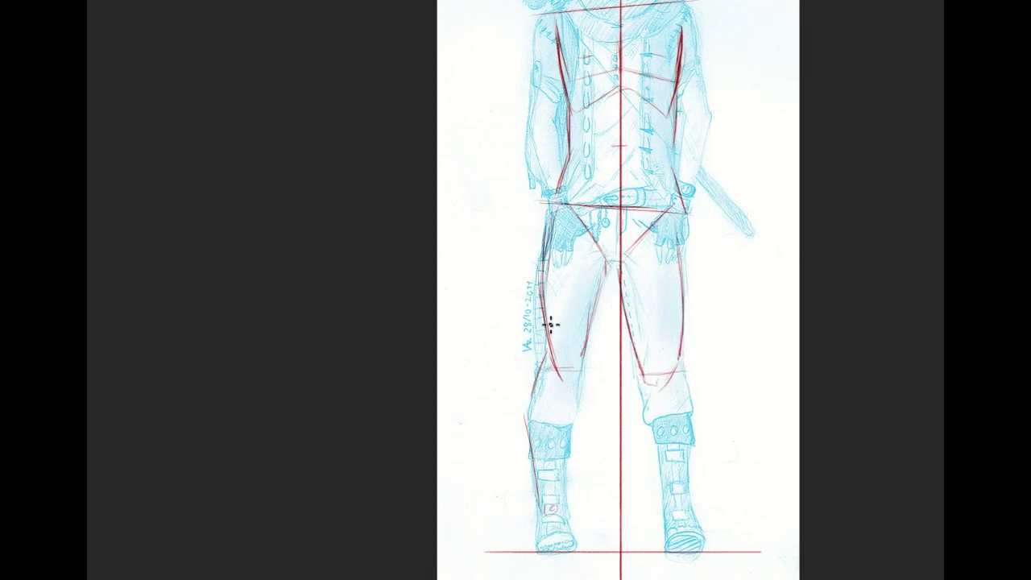
# Add short kneecap strokes to the left-hand knee and reinforce the inner contour of the right-hand thigh
pyautogui.moveTo(554, 382); pyautogui.dragTo(574, 382)
pyautogui.moveTo(557, 386); pyautogui.dragTo(572, 389)
pyautogui.moveTo(635, 268)
pyautogui.mouseDown()
pyautogui.moveTo(628, 295)
pyautogui.moveTo(646, 349)
pyautogui.mouseUp()
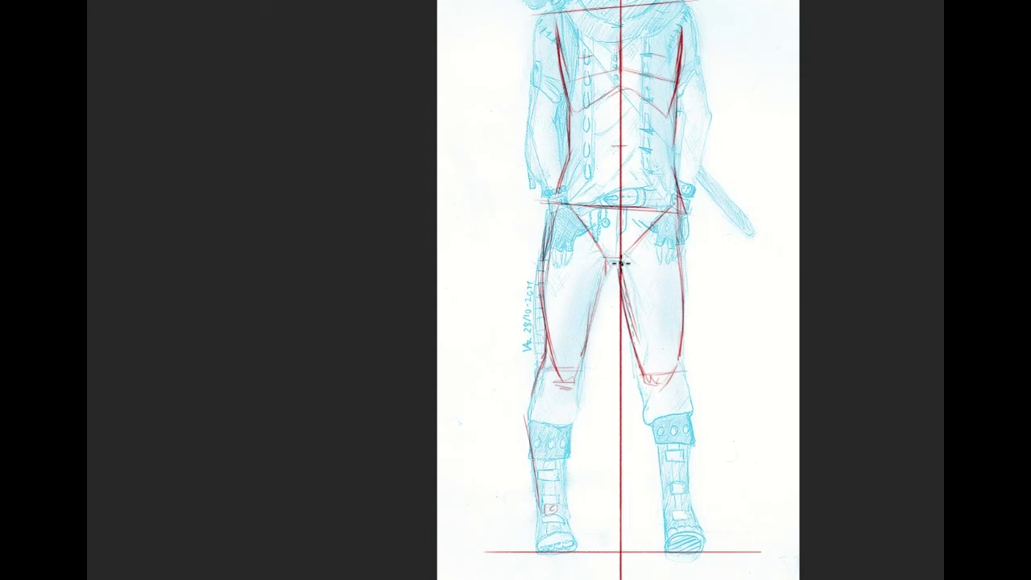
pyautogui.moveTo(628, 312); pyautogui.dragTo(630, 312)
# Outline both sides of the left-hand lower leg from the knee to the ankle, redrawing the inner calf contour
pyautogui.moveTo(544, 365); pyautogui.dragTo(530, 420)
pyautogui.moveTo(578, 390); pyautogui.dragTo(577, 464)
pyautogui.hotkey('ctrl', 'z')
pyautogui.moveTo(579, 397); pyautogui.dragTo(571, 471)
pyautogui.moveTo(574, 430)
pyautogui.mouseDown()
pyautogui.moveTo(564, 511)
pyautogui.moveTo(546, 516)
pyautogui.moveTo(570, 518)
pyautogui.mouseUp()
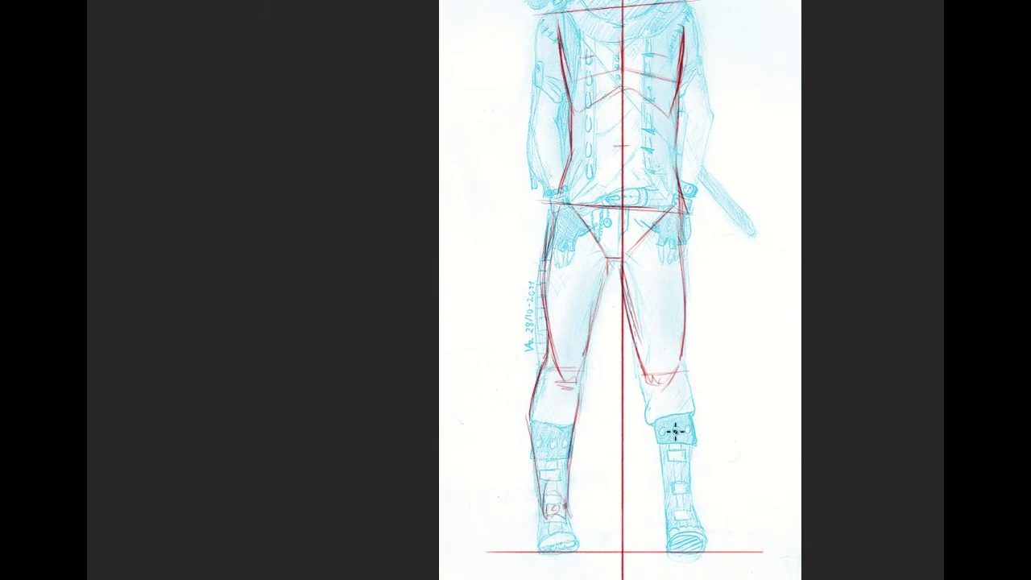
# Outline the right-hand lower leg from the knee to the ankle and sketch simple shapes for both feet on the ground line
pyautogui.moveTo(646, 385)
pyautogui.mouseDown()
pyautogui.moveTo(651, 434)
pyautogui.moveTo(651, 416)
pyautogui.moveTo(674, 518)
pyautogui.mouseUp()
pyautogui.moveTo(674, 516); pyautogui.dragTo(691, 518)
pyautogui.moveTo(649, 427); pyautogui.dragTo(670, 499)
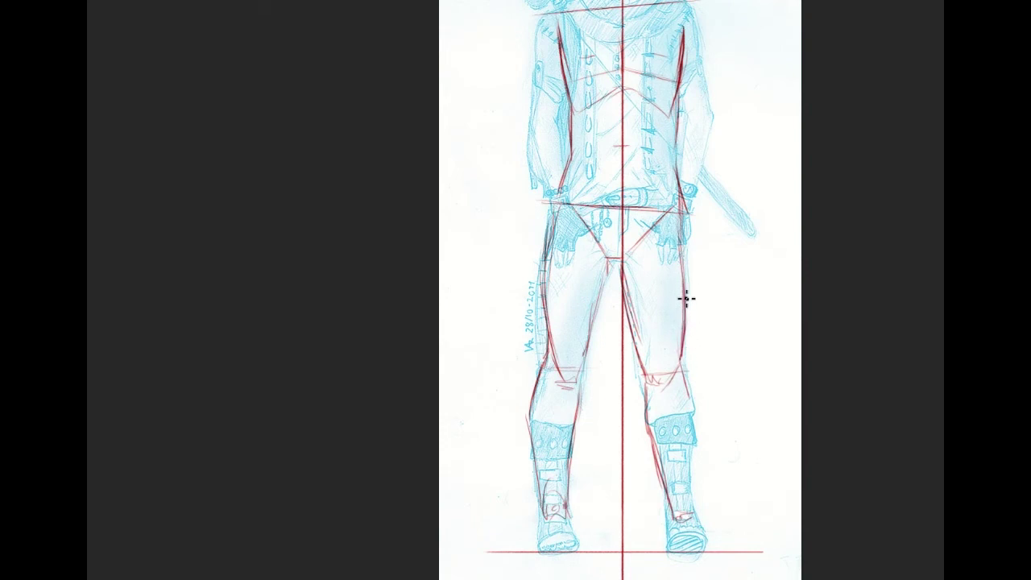
pyautogui.moveTo(683, 316); pyautogui.dragTo(691, 399)
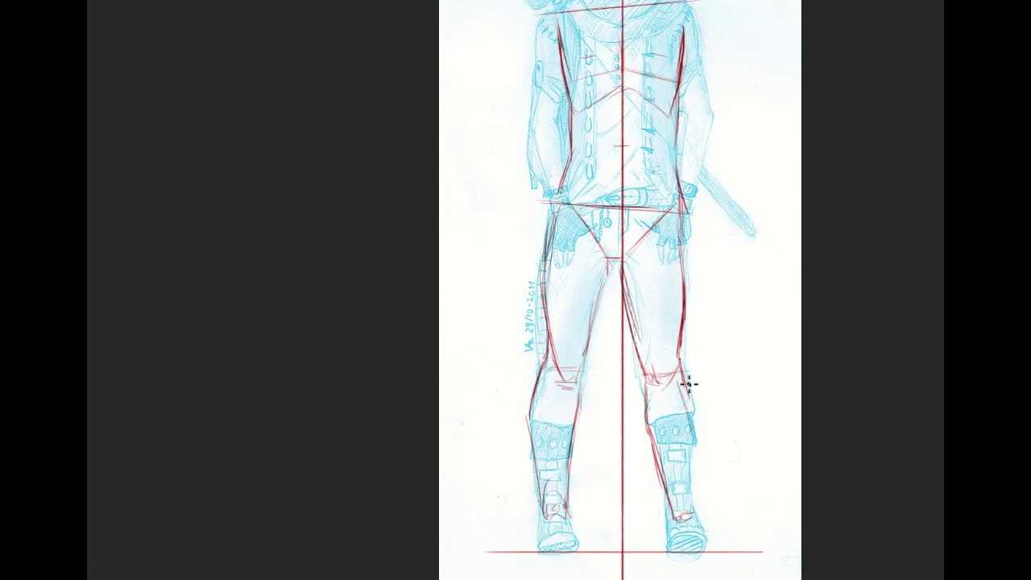
pyautogui.moveTo(686, 382); pyautogui.dragTo(696, 491)
pyautogui.hotkey('ctrl', 'z')
pyautogui.moveTo(694, 415); pyautogui.dragTo(696, 516)
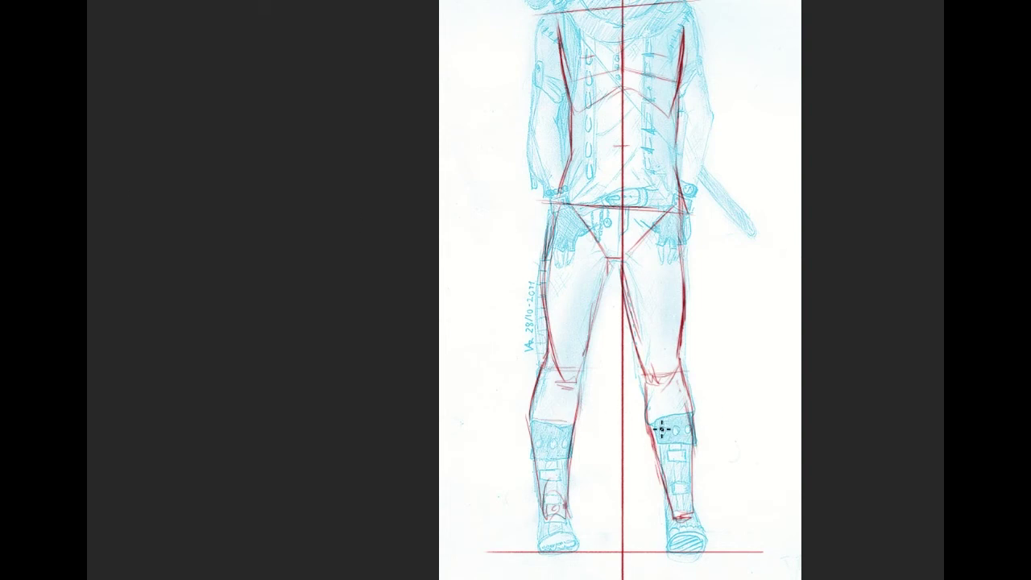
pyautogui.hotkey('ctrl', ',')
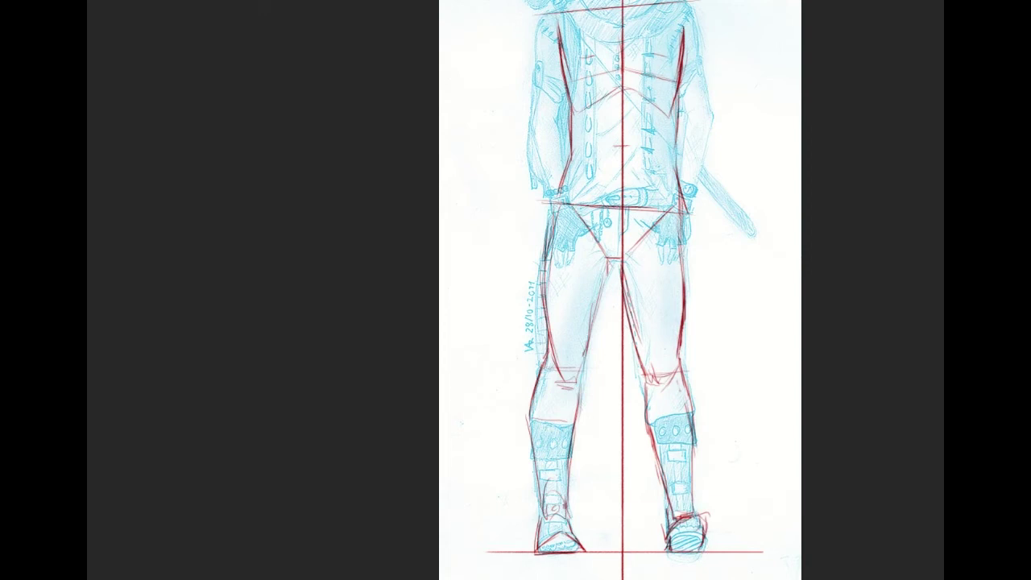
# Draw the upper chest line between the armpits and join the torso to the outer thighs at both hips
pyautogui.moveTo(658, 271); pyautogui.dragTo(689, 367)
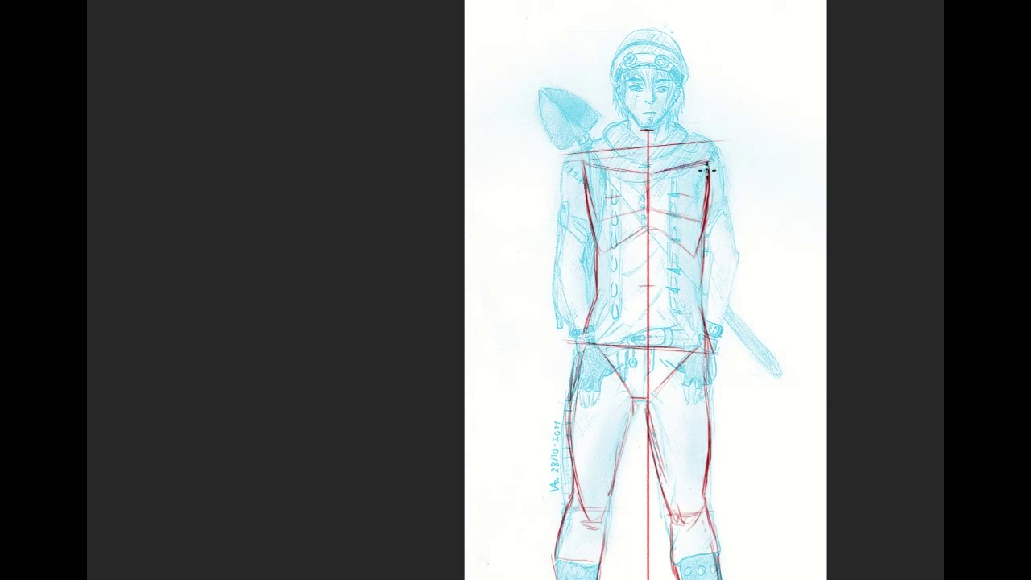
pyautogui.moveTo(584, 343); pyautogui.dragTo(577, 376)
pyautogui.hotkey('ctrl', 'z')
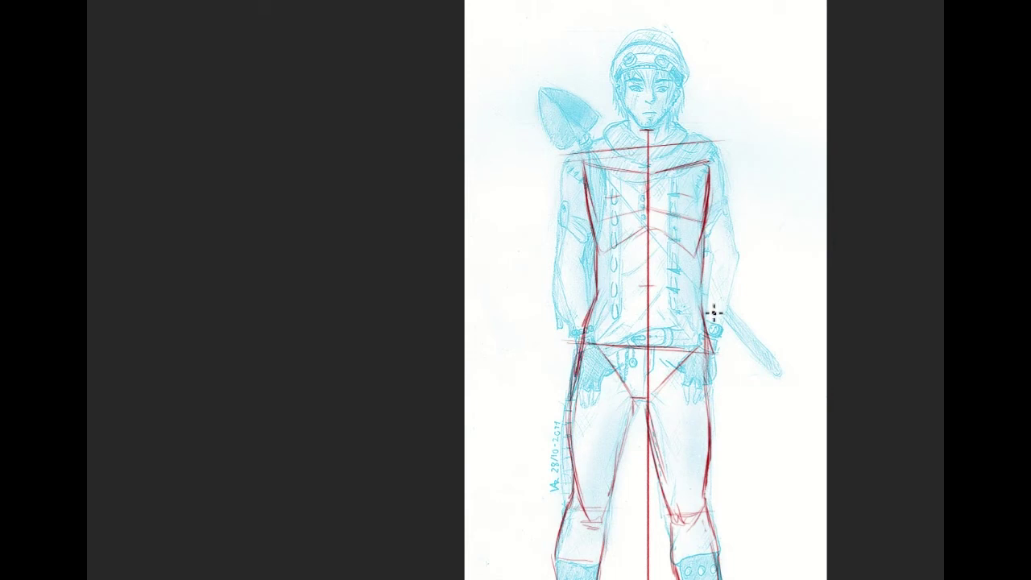
pyautogui.moveTo(706, 351); pyautogui.dragTo(711, 415)
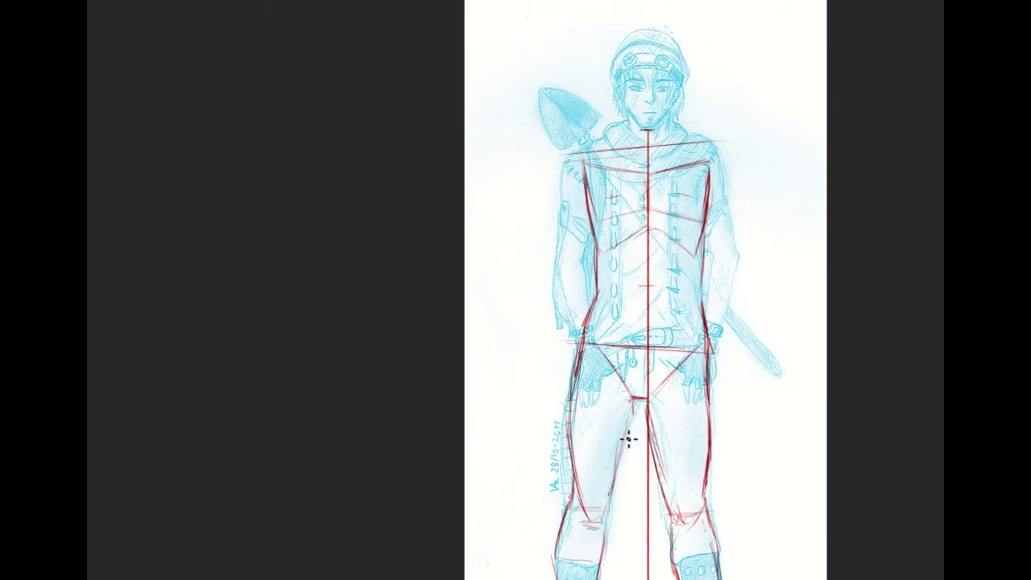
pyautogui.moveTo(685, 403)
pyautogui.mouseDown()
pyautogui.moveTo(705, 263)
pyautogui.moveTo(691, 263)
pyautogui.mouseUp()
# Draw a second, opposite-slanting line across the shoulders and sketch the neck with the shoulder slopes
pyautogui.moveTo(636, 50); pyautogui.dragTo(692, 191)
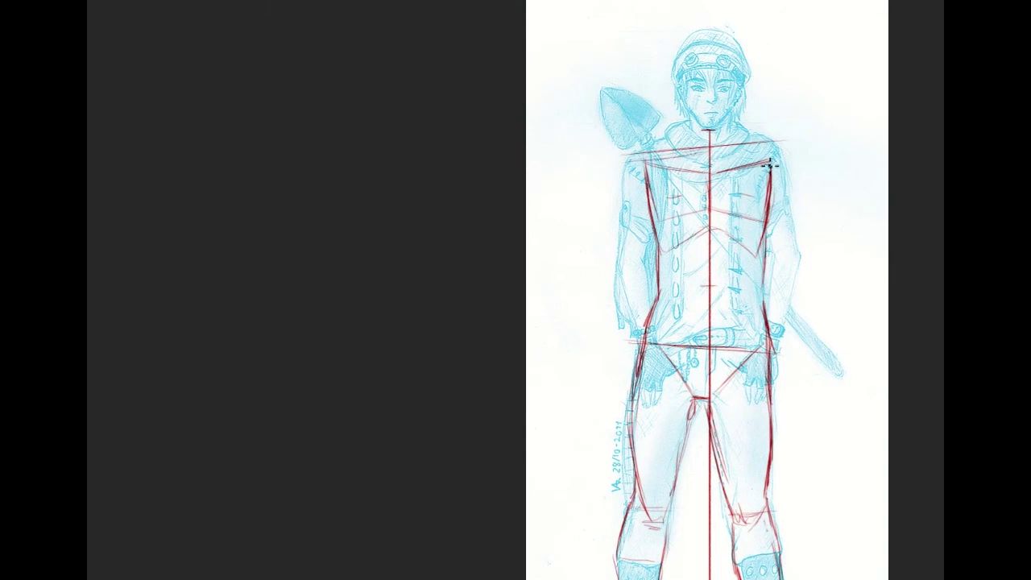
pyautogui.moveTo(629, 168); pyautogui.dragTo(803, 155)
pyautogui.hotkey('ctrl', 'z')
pyautogui.moveTo(617, 169); pyautogui.dragTo(807, 153)
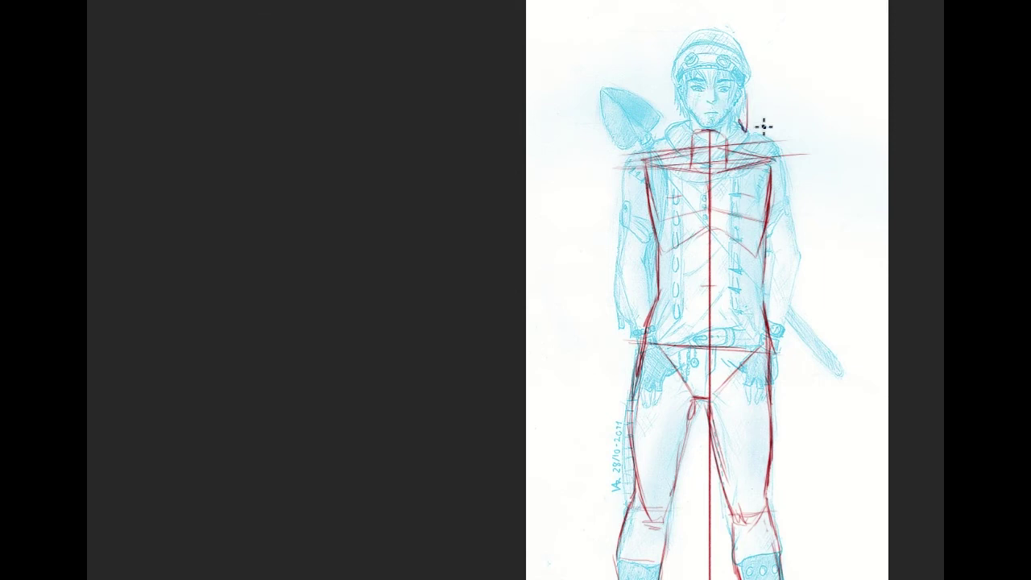
# Erase gaps in the red centre line over the lower abdomen and between the legs, and erase the right-hand foot sketch
pyautogui.moveTo(709, 322)
pyautogui.mouseDown()
pyautogui.moveTo(687, 253)
pyautogui.moveTo(682, 188)
pyautogui.moveTo(685, 244)
pyautogui.moveTo(675, 227)
pyautogui.mouseUp()
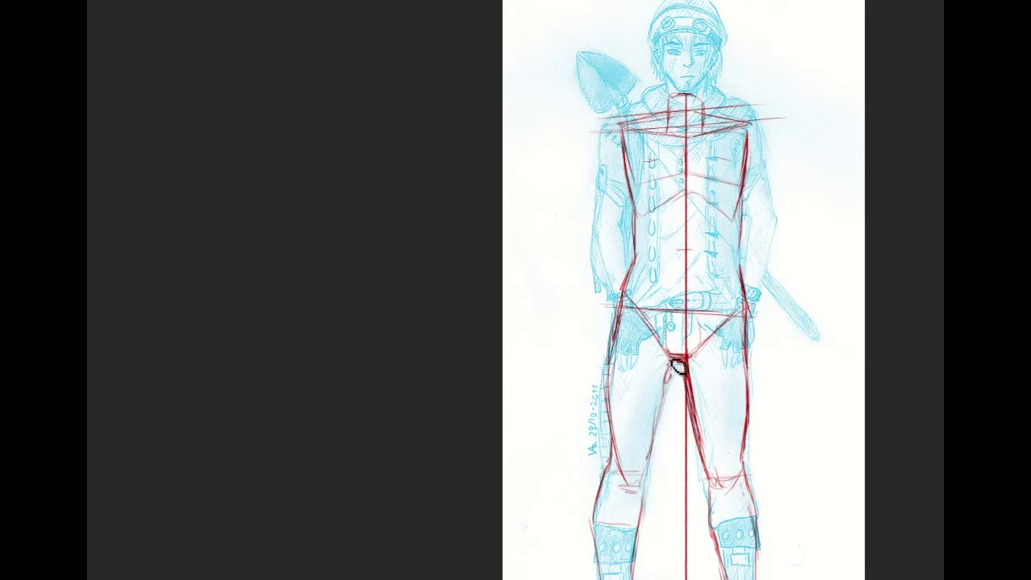
pyautogui.moveTo(696, 442); pyautogui.dragTo(690, 362)
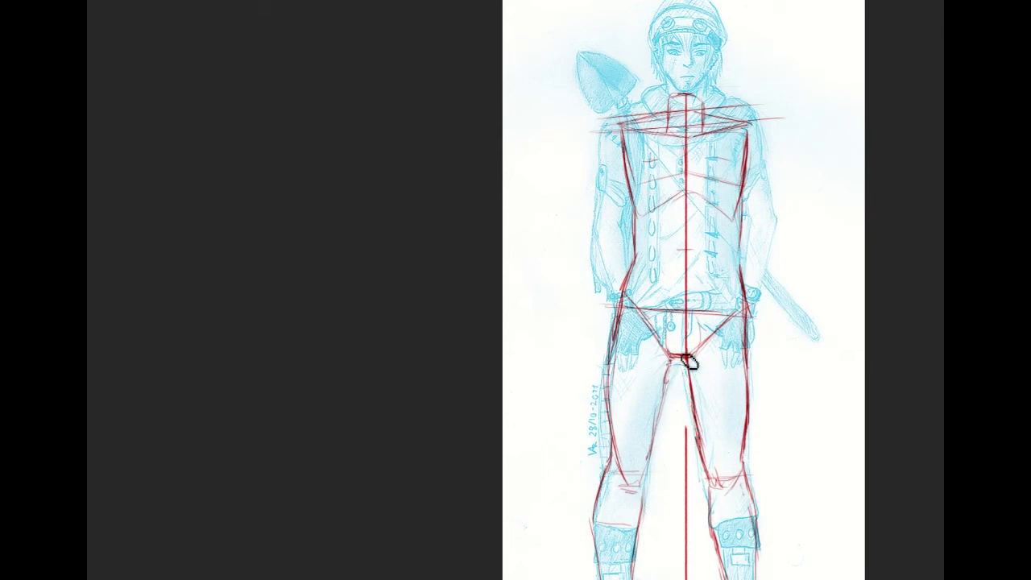
pyautogui.moveTo(692, 533); pyautogui.dragTo(726, 437)
pyautogui.moveTo(729, 336)
pyautogui.mouseDown()
pyautogui.moveTo(718, 363)
pyautogui.moveTo(724, 395)
pyautogui.mouseUp()
pyautogui.scroll(3, 766, 398)
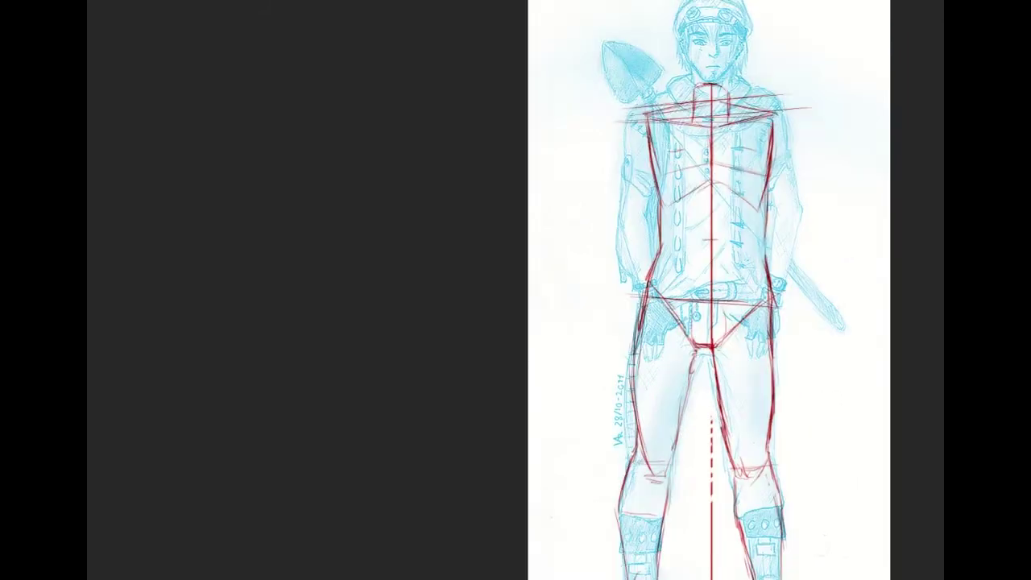
pyautogui.moveTo(709, 385)
pyautogui.mouseDown()
pyautogui.moveTo(692, 371)
pyautogui.moveTo(713, 335)
pyautogui.moveTo(691, 307)
pyautogui.moveTo(694, 288)
pyautogui.mouseUp()
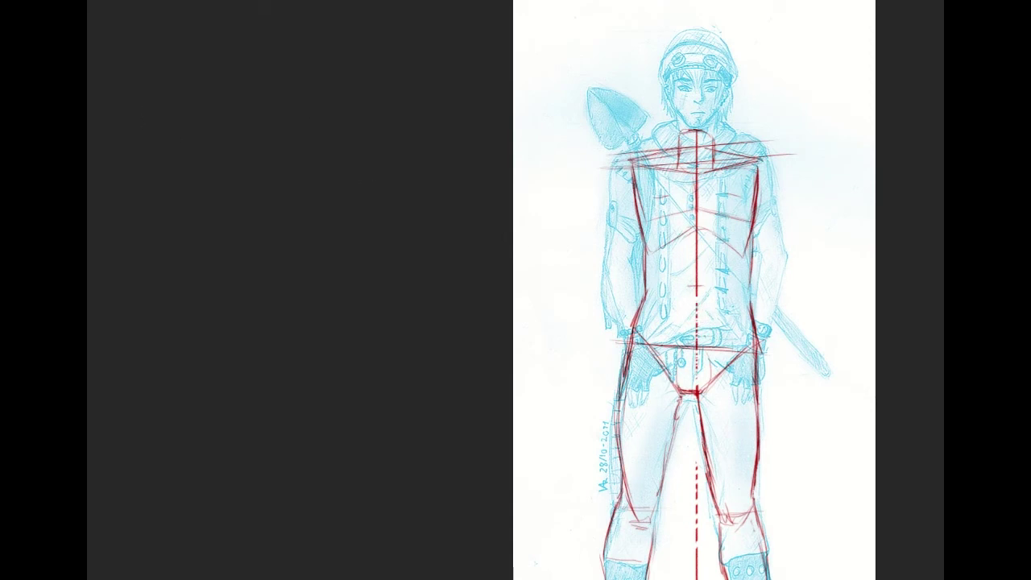
pyautogui.scroll(-3, 672, 290)
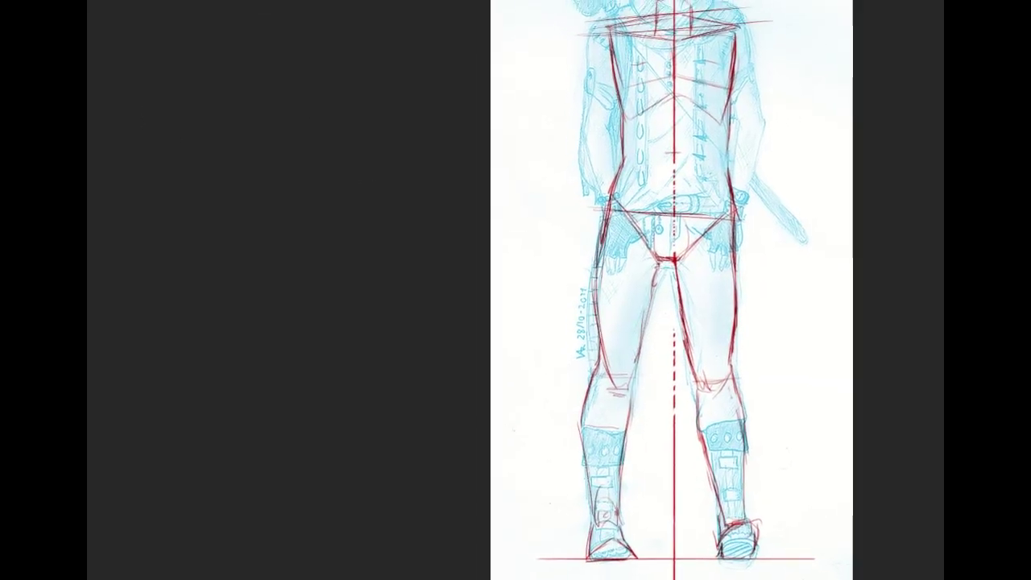
pyautogui.moveTo(757, 523)
pyautogui.mouseDown()
pyautogui.moveTo(728, 532)
pyautogui.moveTo(733, 552)
pyautogui.moveTo(723, 561)
pyautogui.mouseUp()
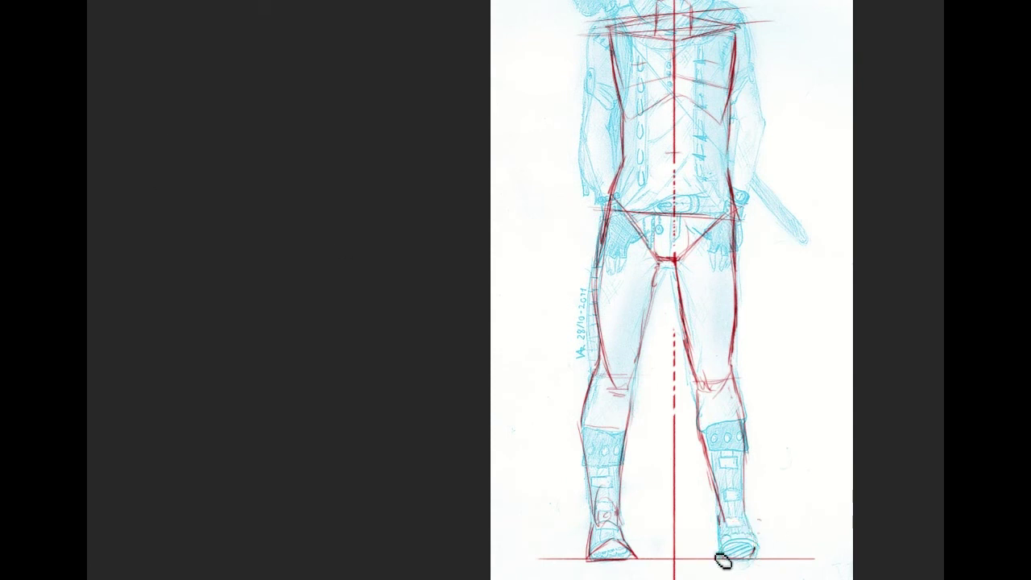
# Sketch the rounded shoulder and outer upper-arm contour of the arm on the shovel-blade side
pyautogui.scroll(3, 672, 290)
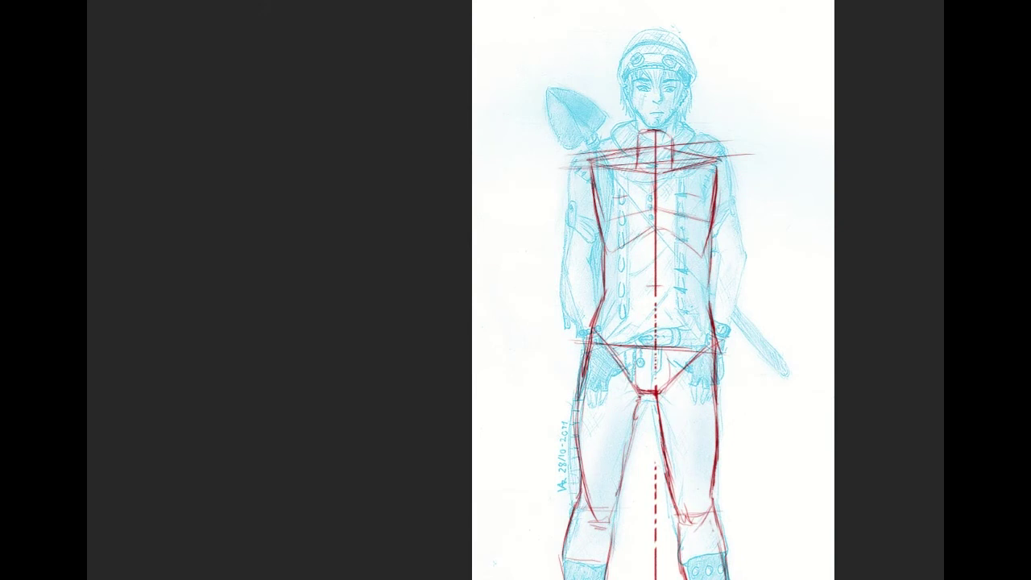
pyautogui.hotkey('ctrl', '+')
pyautogui.hotkey('ctrl', '+')
pyautogui.moveTo(692, 339); pyautogui.dragTo(489, 369)
pyautogui.moveTo(408, 242); pyautogui.dragTo(407, 269)
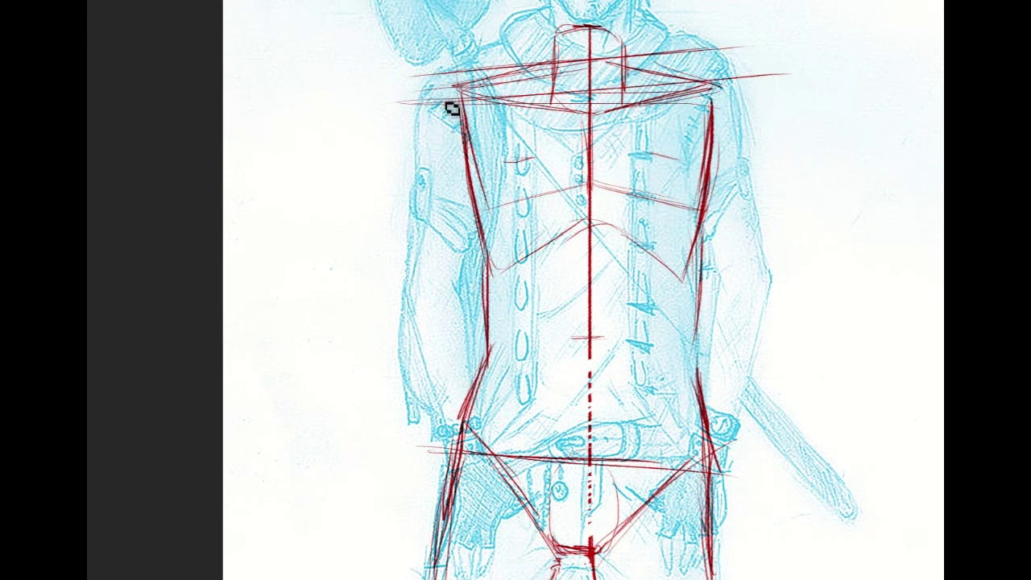
pyautogui.moveTo(442, 87); pyautogui.dragTo(419, 224)
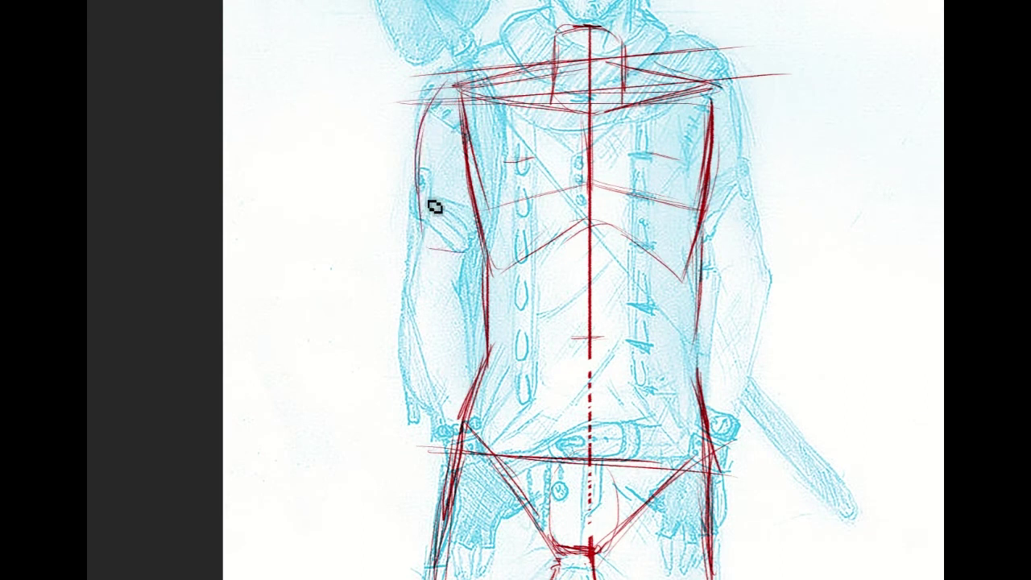
# Extend the left-hand arm with the inner upper-arm contour, the elbow and the outer forearm edge down to the wrist
pyautogui.moveTo(426, 168)
pyautogui.mouseDown()
pyautogui.moveTo(397, 283)
pyautogui.moveTo(436, 308)
pyautogui.mouseUp()
pyautogui.moveTo(477, 227)
pyautogui.mouseDown()
pyautogui.moveTo(466, 286)
pyautogui.moveTo(477, 231)
pyautogui.moveTo(409, 292)
pyautogui.moveTo(475, 321)
pyautogui.mouseUp()
pyautogui.moveTo(446, 423); pyautogui.dragTo(414, 324)
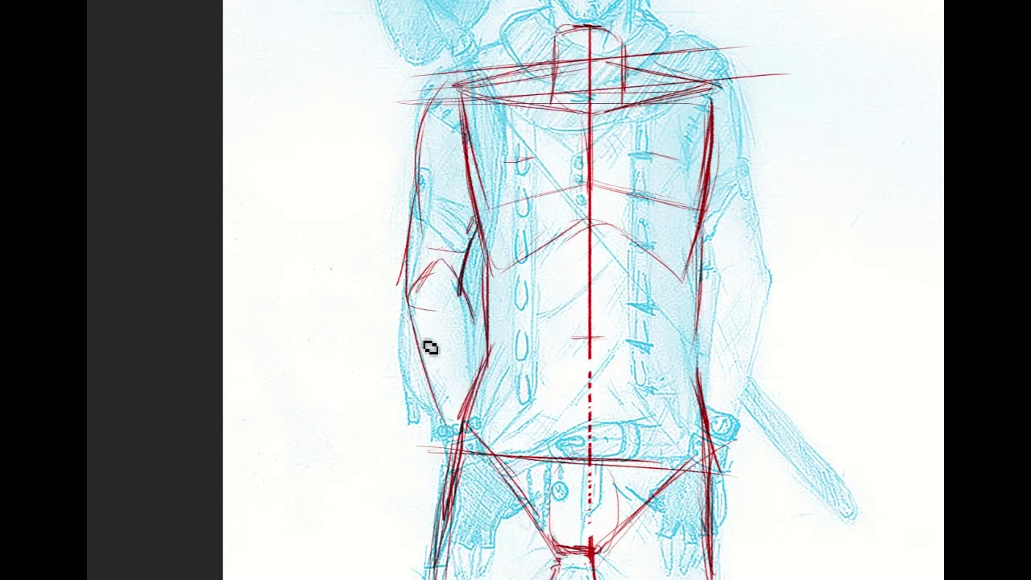
# Finish the arm on the shovel-blade side with the wrist and inner forearm contour, and block in the back of its hand
pyautogui.moveTo(444, 413); pyautogui.dragTo(453, 478)
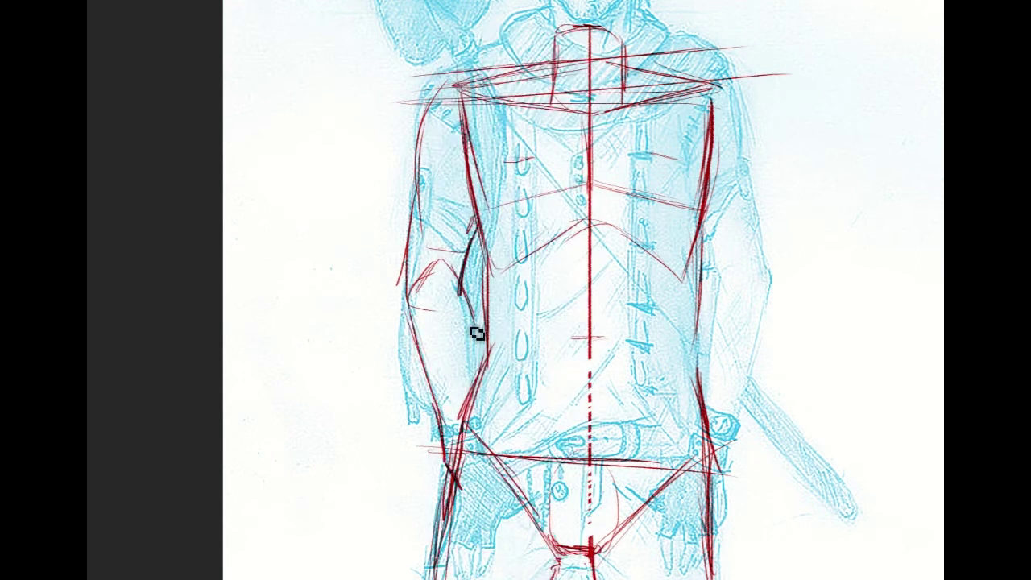
pyautogui.moveTo(472, 318)
pyautogui.mouseDown()
pyautogui.moveTo(487, 444)
pyautogui.moveTo(504, 468)
pyautogui.mouseUp()
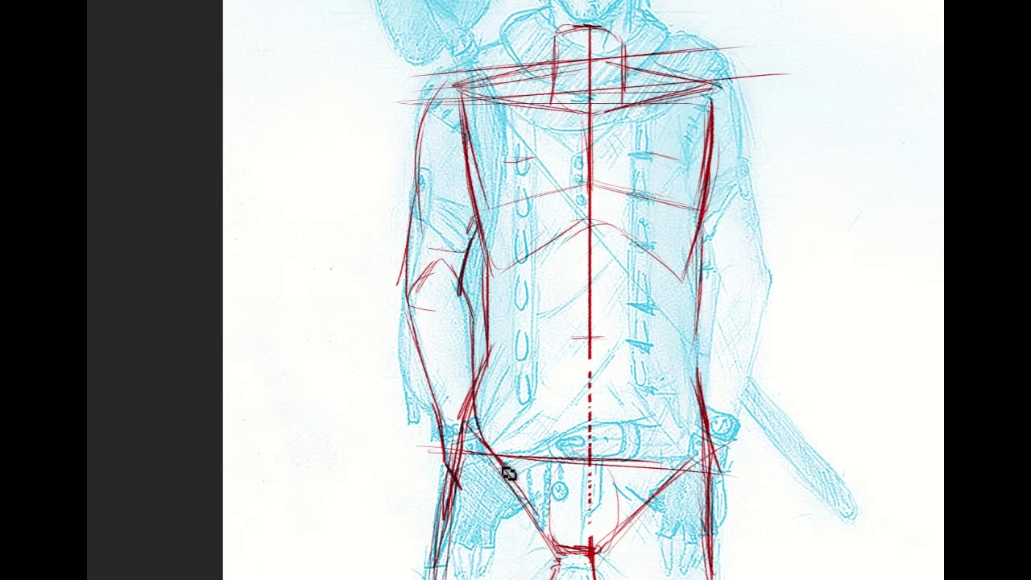
pyautogui.scroll(-3, 580, 290)
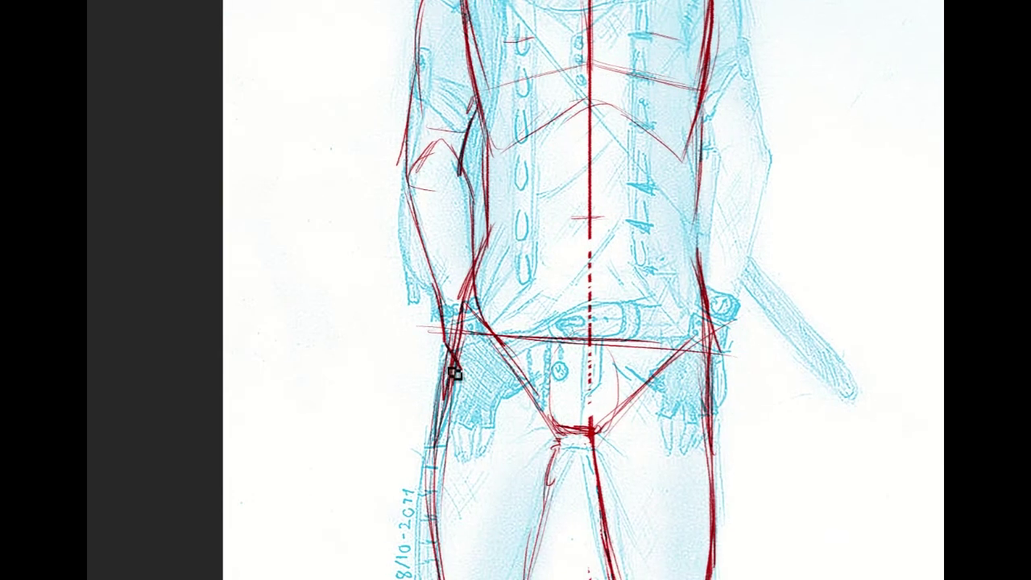
pyautogui.moveTo(449, 356); pyautogui.dragTo(449, 421)
pyautogui.moveTo(452, 418); pyautogui.dragTo(507, 409)
pyautogui.moveTo(504, 345); pyautogui.dragTo(497, 411)
# Sketch the opposite arm's rounded shoulder, outer upper-arm contour and elbow arch, on the shovel-handle side
pyautogui.moveTo(727, 221); pyautogui.dragTo(710, 416)
pyautogui.moveTo(697, 160)
pyautogui.mouseDown()
pyautogui.moveTo(730, 237)
pyautogui.moveTo(727, 271)
pyautogui.mouseUp()
pyautogui.moveTo(690, 318); pyautogui.dragTo(707, 369)
pyautogui.moveTo(724, 332); pyautogui.dragTo(747, 362)
pyautogui.moveTo(730, 269); pyautogui.dragTo(759, 355)
pyautogui.moveTo(759, 356)
pyautogui.mouseDown()
pyautogui.moveTo(759, 384)
pyautogui.moveTo(718, 235)
pyautogui.mouseUp()
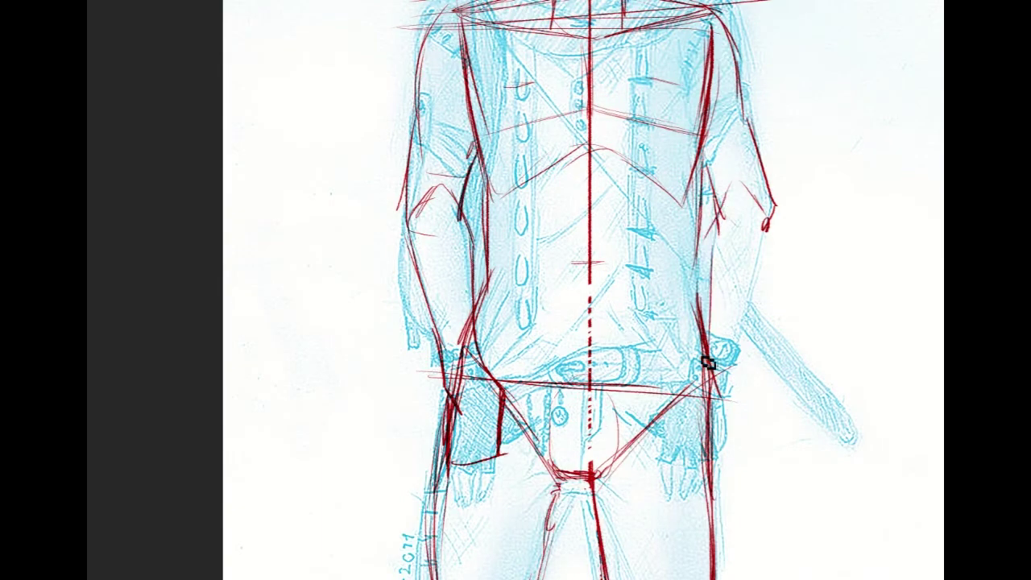
# Draw the outer and inner forearm contours on the shovel-handle side from the elbow down to the wrist
pyautogui.moveTo(773, 208); pyautogui.dragTo(735, 380)
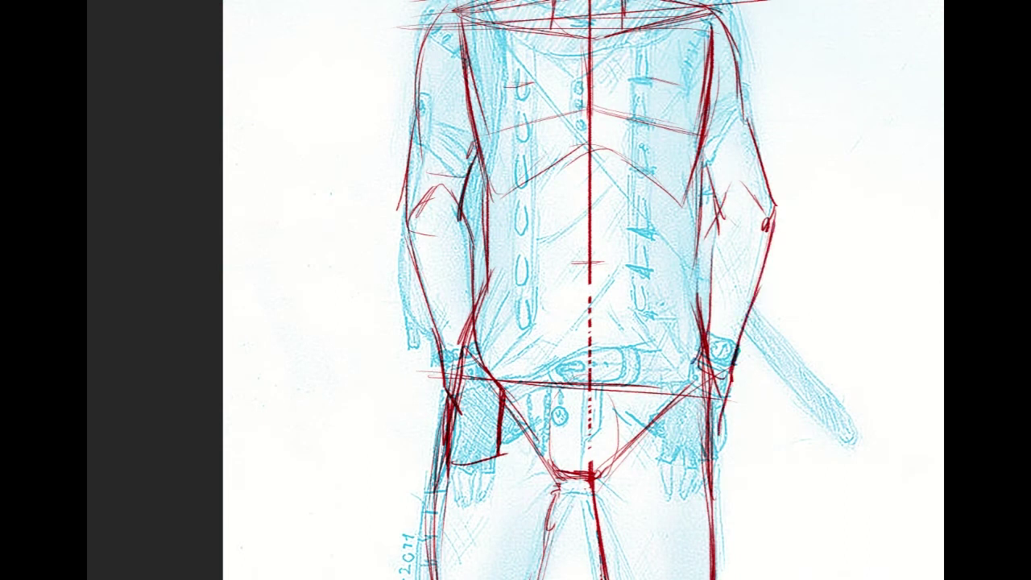
pyautogui.moveTo(701, 353); pyautogui.dragTo(674, 382)
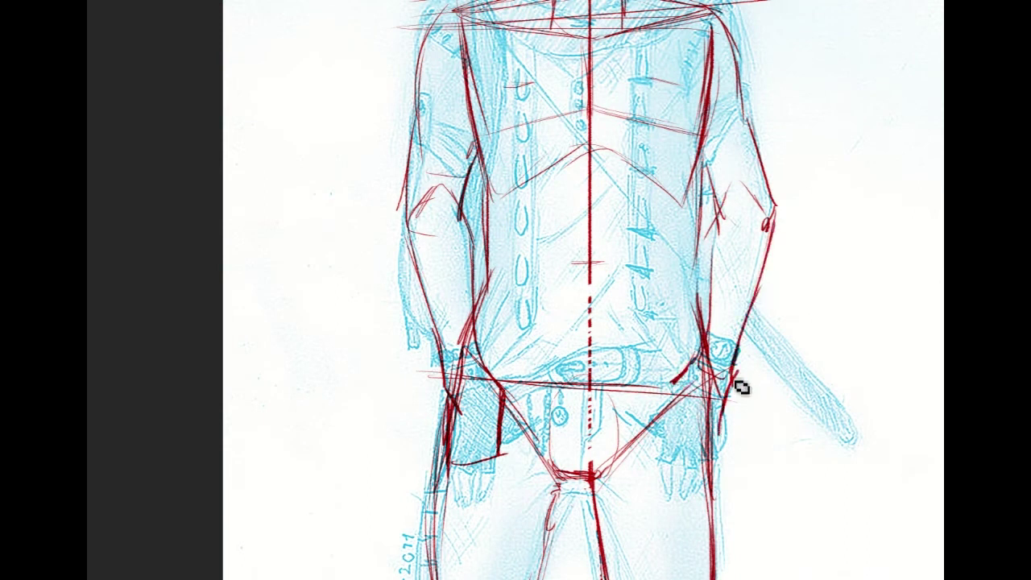
pyautogui.moveTo(716, 246)
pyautogui.mouseDown()
pyautogui.moveTo(714, 345)
pyautogui.moveTo(723, 232)
pyautogui.mouseUp()
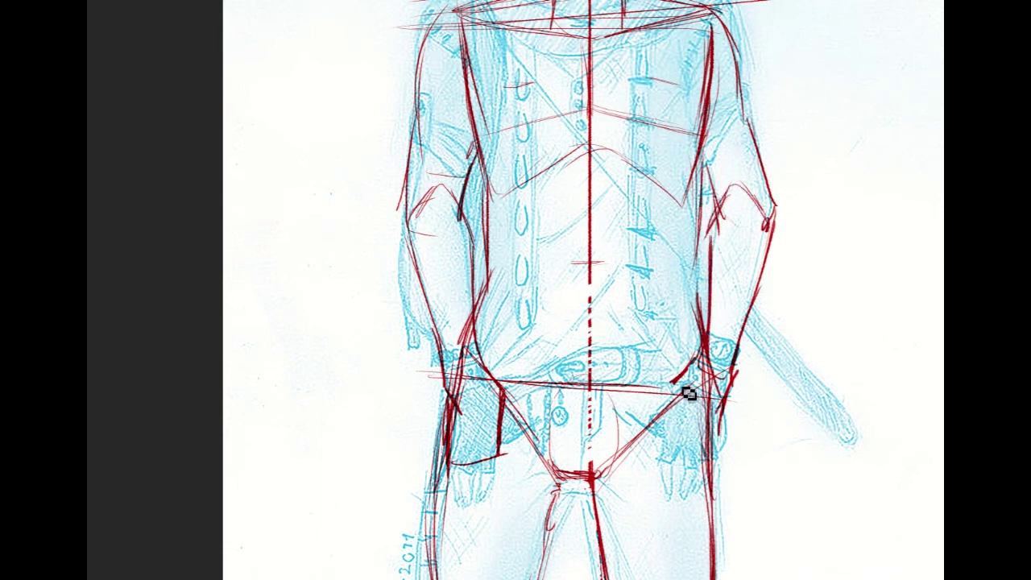
# Outline the palm of the hand on the shovel-handle side and sketch pointed fingers on both hands
pyautogui.moveTo(674, 384)
pyautogui.mouseDown()
pyautogui.moveTo(653, 418)
pyautogui.moveTo(675, 504)
pyautogui.mouseUp()
pyautogui.moveTo(686, 456)
pyautogui.mouseDown()
pyautogui.moveTo(680, 511)
pyautogui.moveTo(715, 440)
pyautogui.mouseUp()
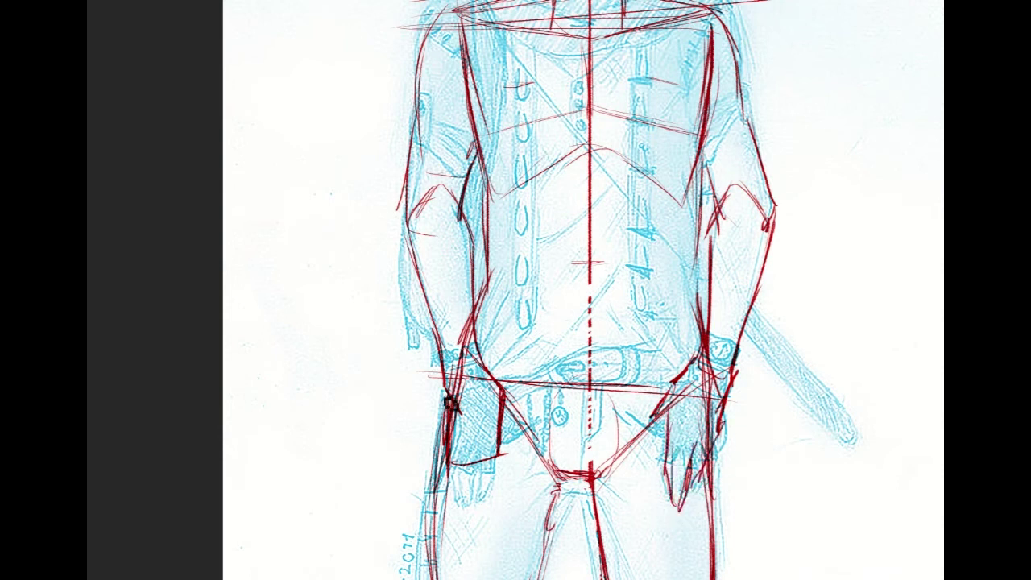
pyautogui.moveTo(485, 446)
pyautogui.mouseDown()
pyautogui.moveTo(499, 458)
pyautogui.moveTo(490, 490)
pyautogui.moveTo(489, 456)
pyautogui.moveTo(466, 467)
pyautogui.mouseUp()
pyautogui.moveTo(475, 519); pyautogui.dragTo(451, 463)
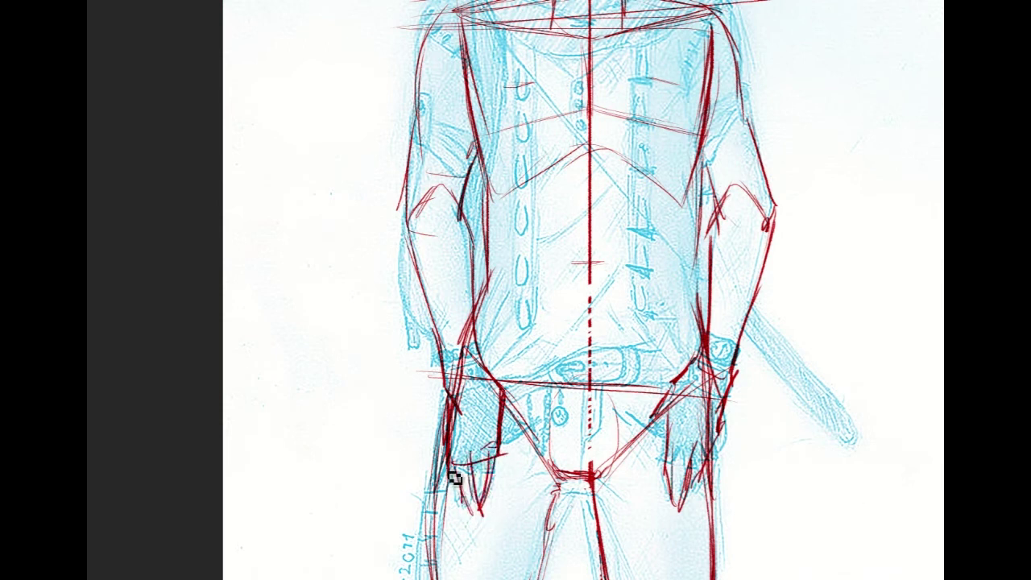
# Reinforce the shoulder curve and outer upper-arm contour of the arm on the shovel-blade side
pyautogui.moveTo(564, 242)
pyautogui.mouseDown()
pyautogui.moveTo(509, 175)
pyautogui.moveTo(521, 540)
pyautogui.moveTo(520, 351)
pyautogui.mouseUp()
pyautogui.moveTo(591, 188)
pyautogui.mouseDown()
pyautogui.moveTo(591, 75)
pyautogui.moveTo(626, 243)
pyautogui.mouseUp()
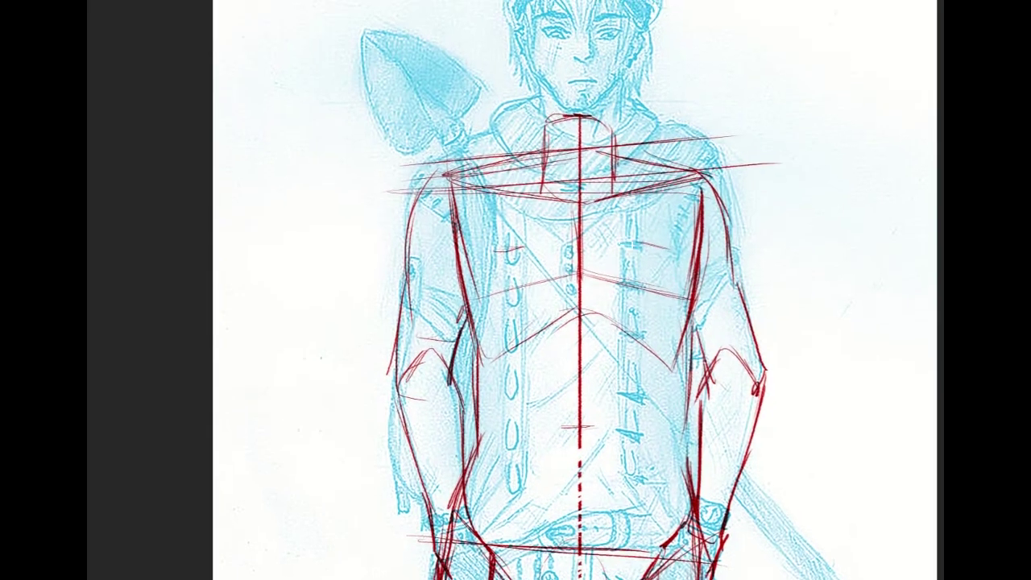
pyautogui.moveTo(442, 177)
pyautogui.mouseDown()
pyautogui.moveTo(411, 231)
pyautogui.moveTo(408, 292)
pyautogui.mouseUp()
pyautogui.moveTo(412, 221); pyautogui.dragTo(409, 309)
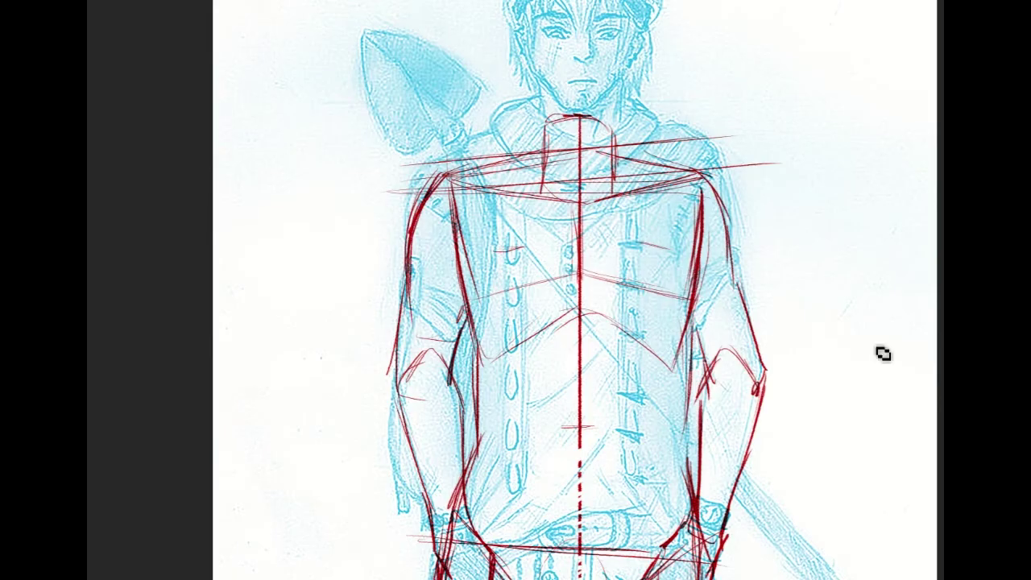
pyautogui.moveTo(564, 524)
pyautogui.mouseDown()
pyautogui.moveTo(561, 343)
pyautogui.moveTo(521, 209)
pyautogui.moveTo(533, 174)
pyautogui.mouseUp()
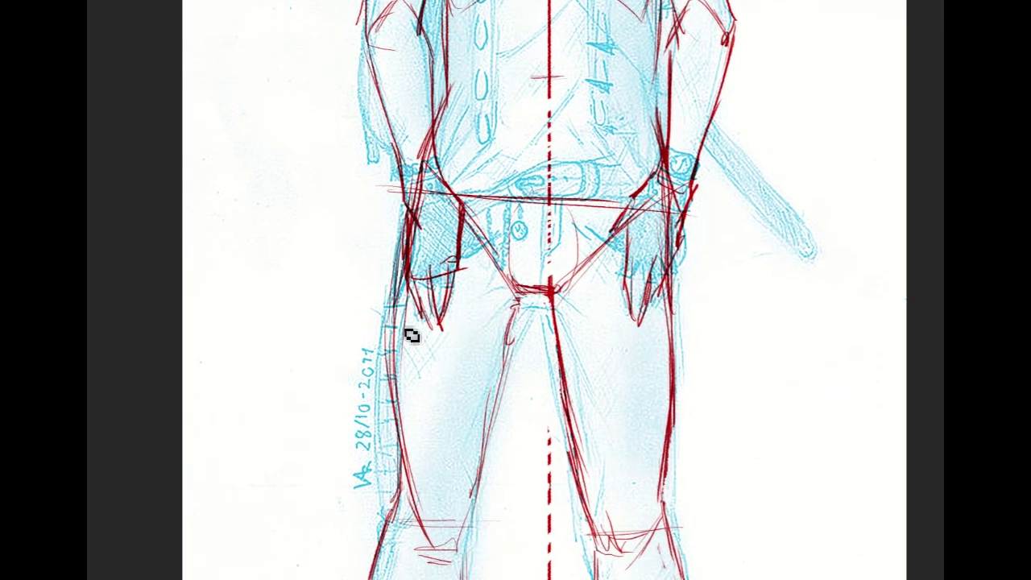
pyautogui.moveTo(401, 378)
pyautogui.mouseDown()
pyautogui.moveTo(456, 378)
pyautogui.moveTo(382, 366)
pyautogui.moveTo(531, 375)
pyautogui.mouseUp()
pyautogui.hotkey('ctrl', 'z')
pyautogui.hotkey('ctrl', 'z')
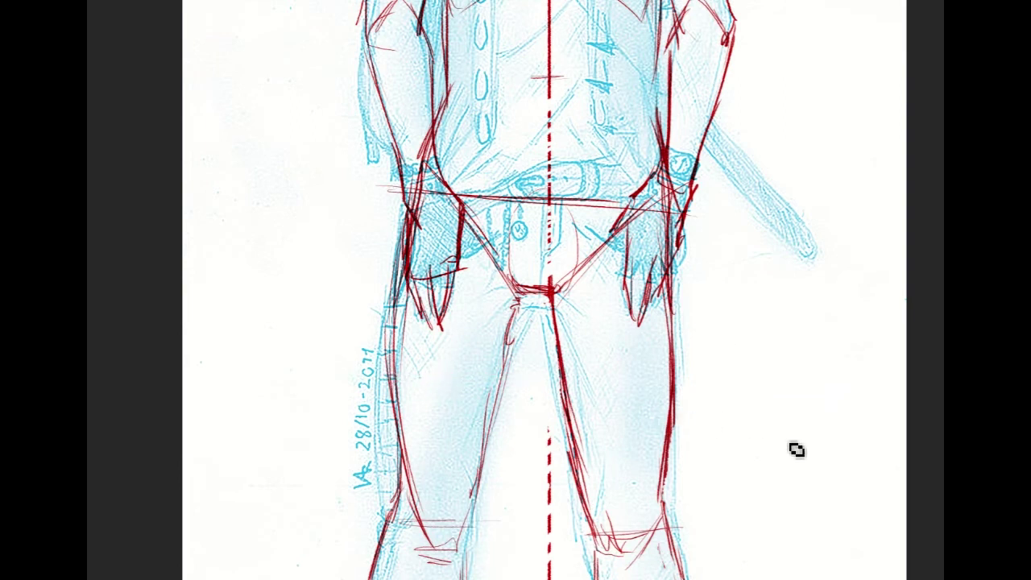
# Redraw the inner thigh contours of both legs, starting from the crotch
pyautogui.moveTo(522, 296); pyautogui.dragTo(504, 372)
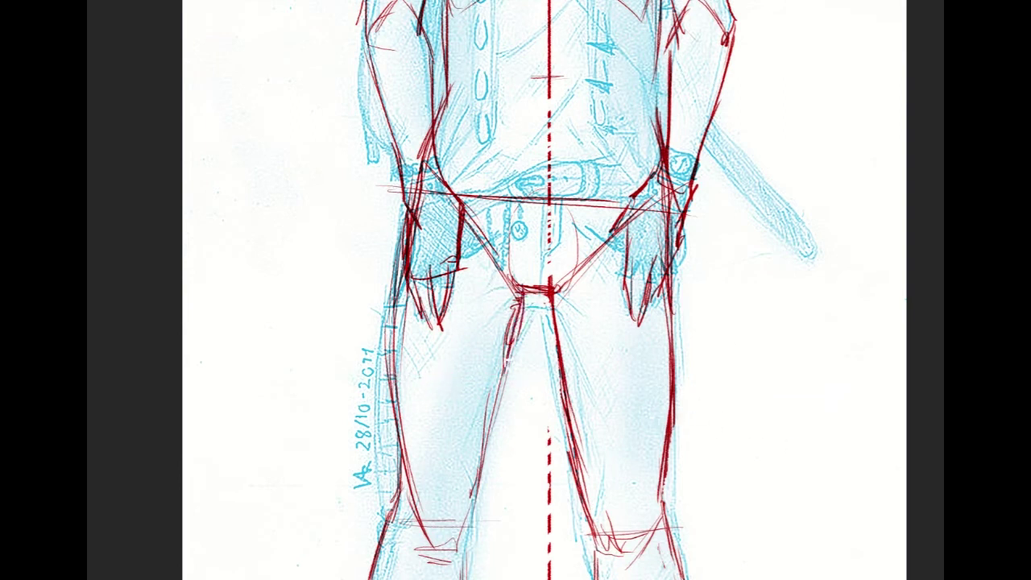
pyautogui.moveTo(564, 385); pyautogui.dragTo(564, 393)
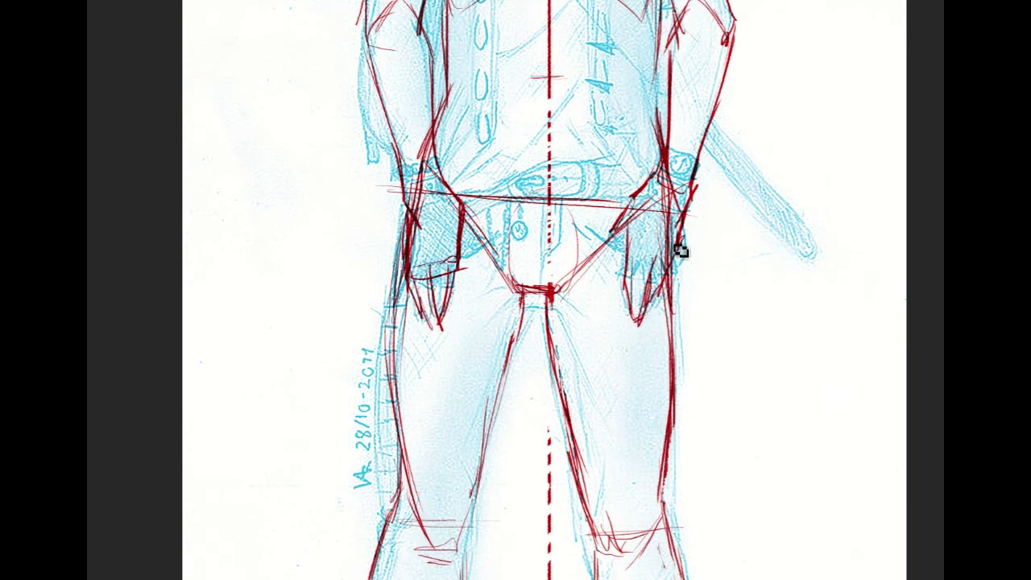
# Add a thumb stroke to the hand on the shovel-blade side and thicken that arm's outer contour from shoulder to elbow
pyautogui.moveTo(703, 93)
pyautogui.mouseDown()
pyautogui.moveTo(704, 243)
pyautogui.moveTo(716, 246)
pyautogui.mouseUp()
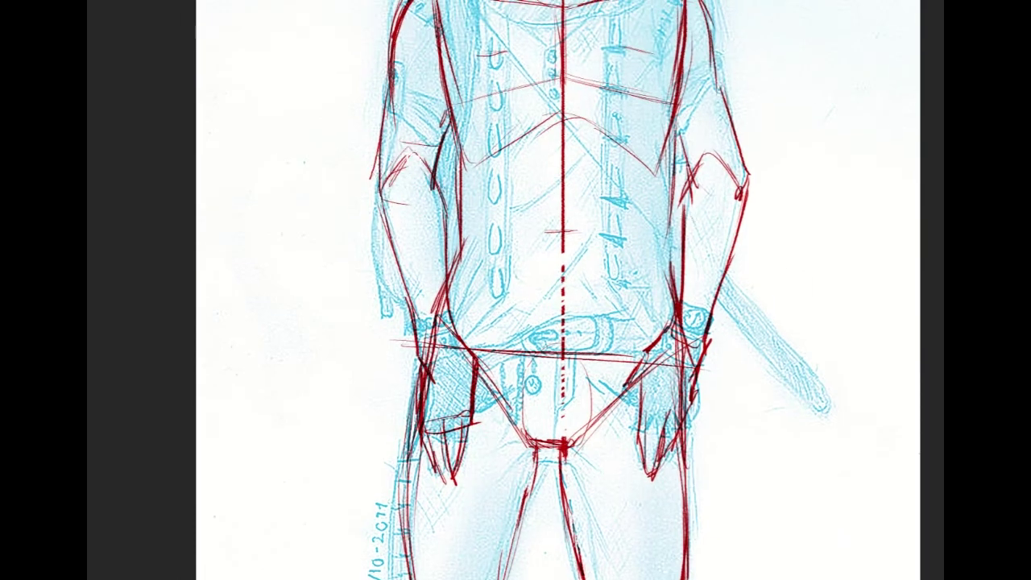
pyautogui.moveTo(437, 336)
pyautogui.mouseDown()
pyautogui.moveTo(457, 388)
pyautogui.moveTo(448, 344)
pyautogui.mouseUp()
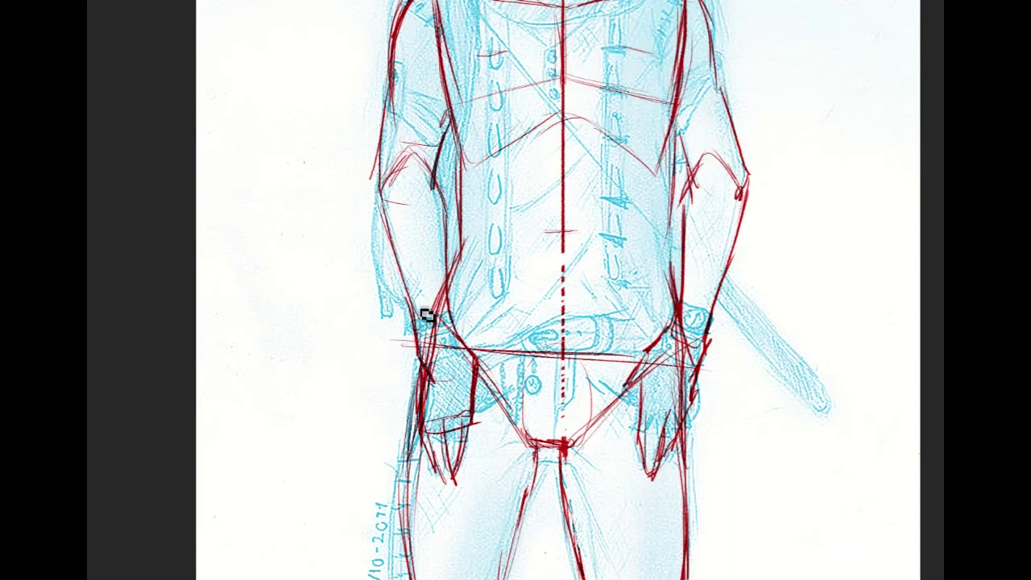
pyautogui.moveTo(515, 321); pyautogui.dragTo(541, 365)
pyautogui.moveTo(449, 37)
pyautogui.mouseDown()
pyautogui.moveTo(464, 222)
pyautogui.moveTo(453, 158)
pyautogui.moveTo(450, 279)
pyautogui.moveTo(407, 461)
pyautogui.mouseUp()
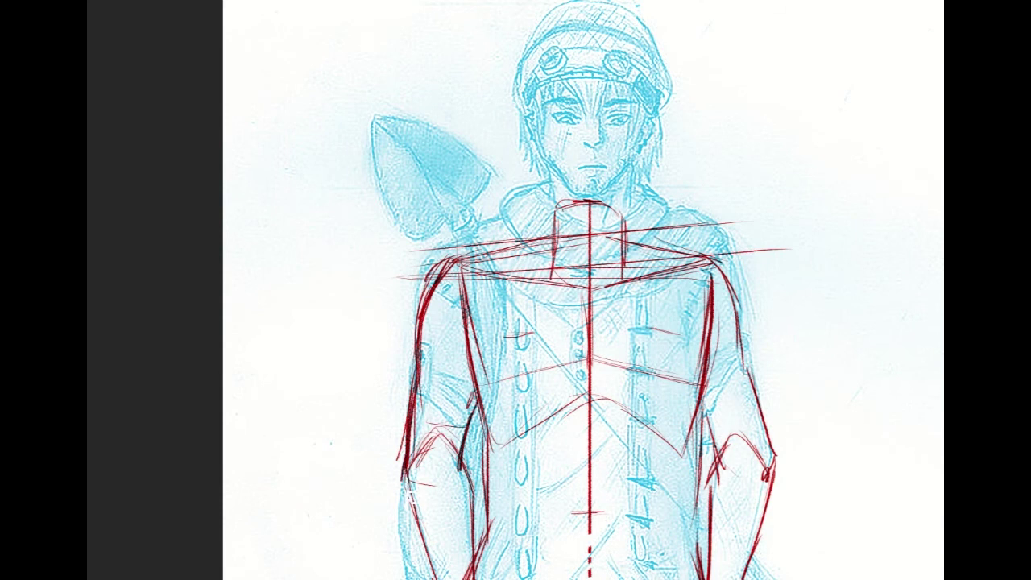
pyautogui.moveTo(738, 514)
pyautogui.mouseDown()
pyautogui.moveTo(711, 34)
pyautogui.moveTo(739, 366)
pyautogui.moveTo(739, 239)
pyautogui.moveTo(736, 254)
pyautogui.mouseUp()
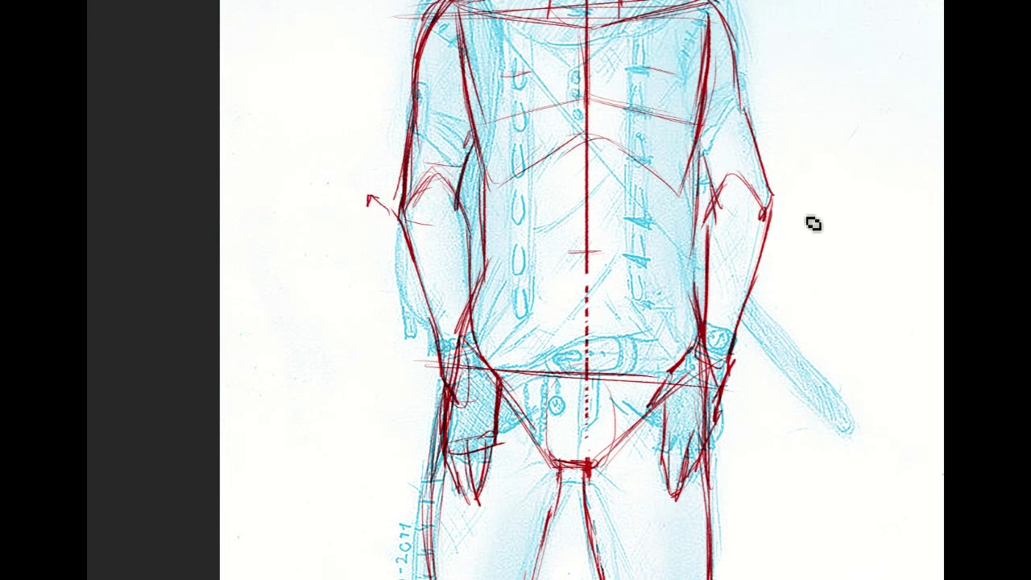
pyautogui.moveTo(781, 224); pyautogui.dragTo(799, 204)
pyautogui.hotkey('ctrl', 'z')
pyautogui.moveTo(452, 78)
pyautogui.mouseDown()
pyautogui.moveTo(439, 153)
pyautogui.moveTo(446, 144)
pyautogui.mouseUp()
pyautogui.moveTo(446, 281); pyautogui.dragTo(440, 213)
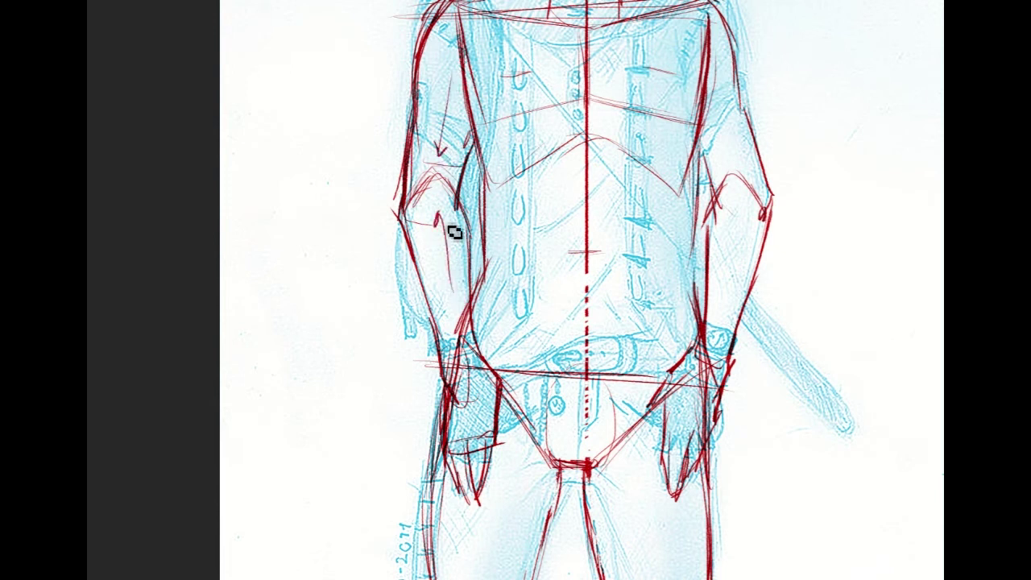
pyautogui.hotkey('ctrl', 'z')
pyautogui.hotkey('ctrl', 'z')
pyautogui.hotkey('ctrl', 'z')
pyautogui.hotkey('ctrl', 'z')
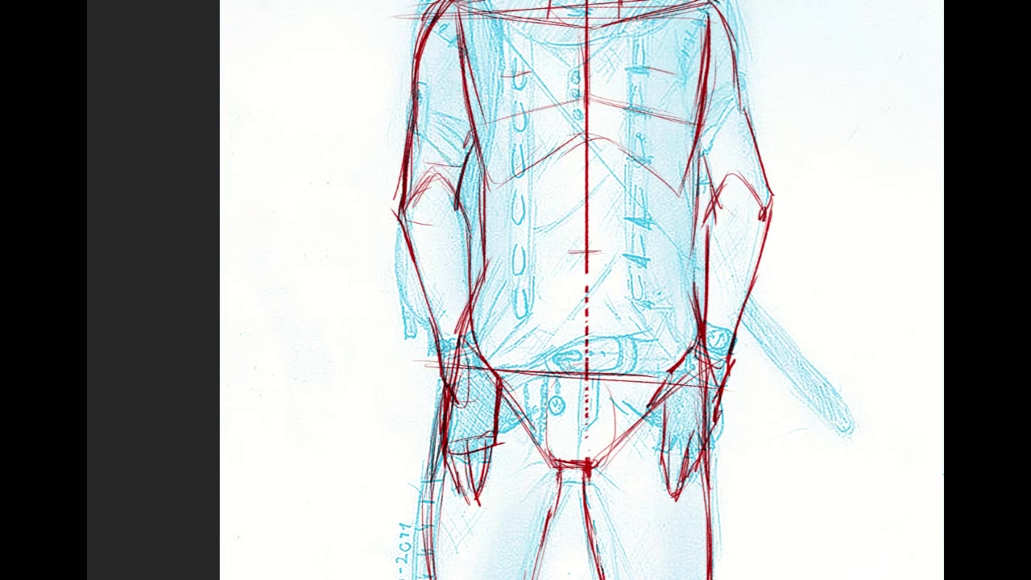
pyautogui.moveTo(435, 405); pyautogui.dragTo(403, 204)
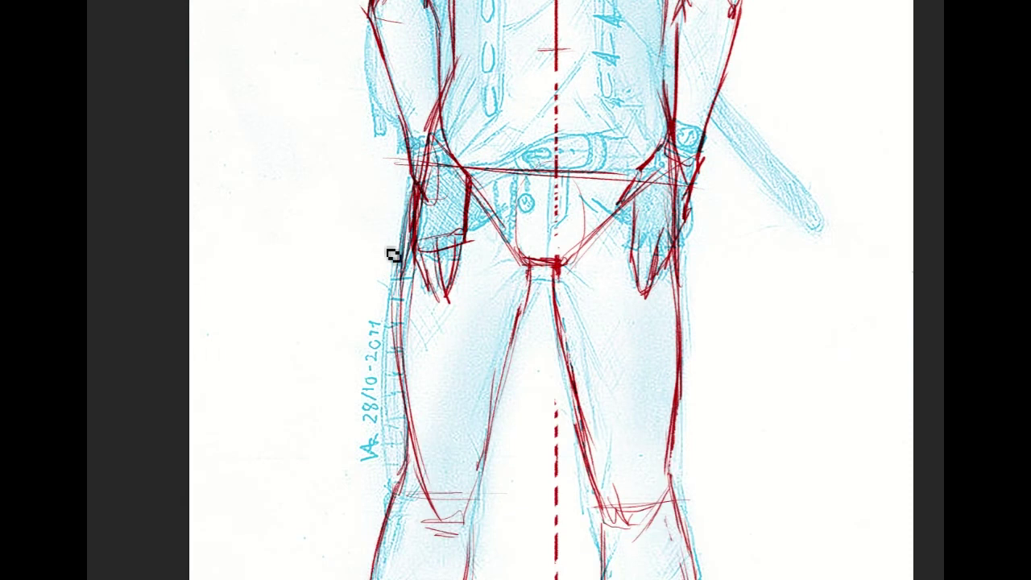
pyautogui.moveTo(380, 346); pyautogui.dragTo(431, 346)
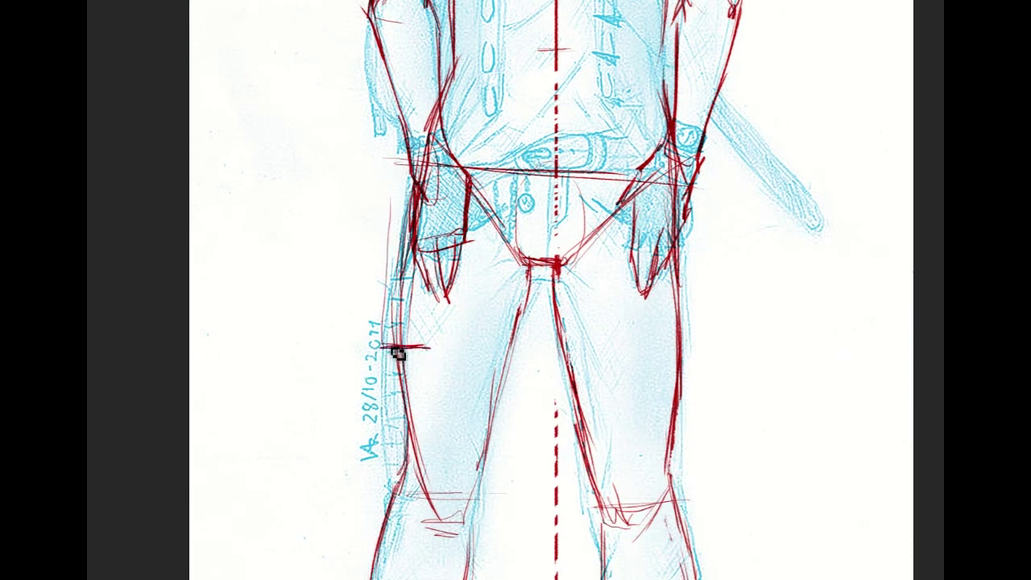
pyautogui.hotkey('ctrl', 'z')
pyautogui.hotkey('ctrl', 'z')
# Erase the slanted shoulder guide lines, their overshooting ends and the construction lines crossing the neck
pyautogui.moveTo(556, 48)
pyautogui.mouseDown()
pyautogui.moveTo(567, 564)
pyautogui.moveTo(580, 564)
pyautogui.moveTo(518, 564)
pyautogui.mouseUp()
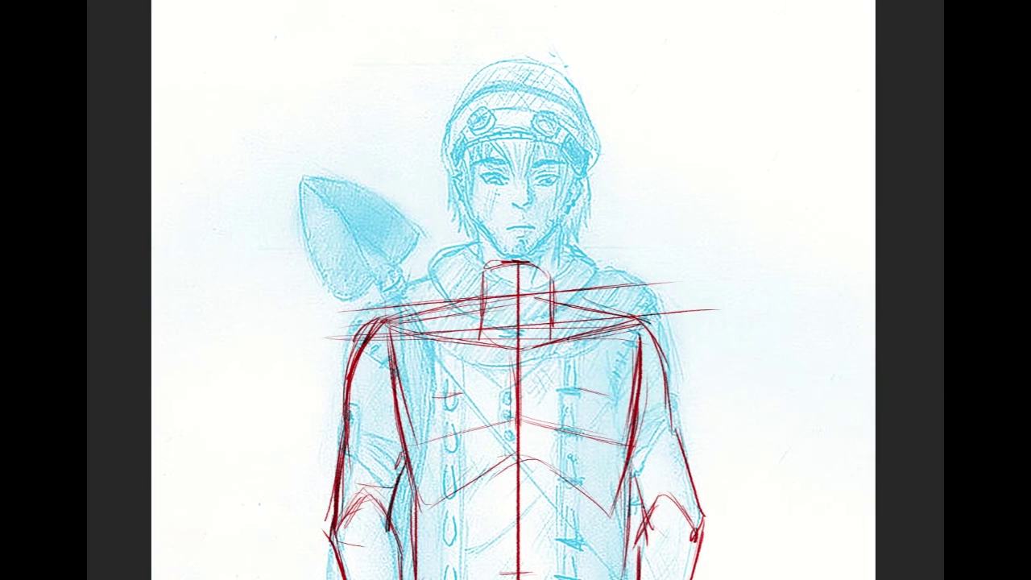
pyautogui.moveTo(367, 308); pyautogui.dragTo(452, 296)
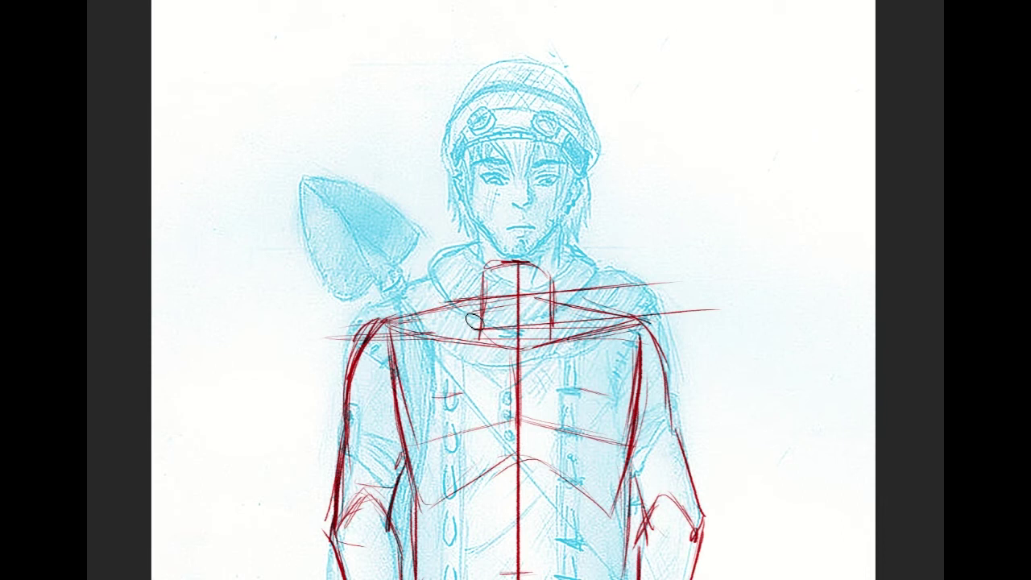
pyautogui.moveTo(518, 288)
pyautogui.mouseDown()
pyautogui.moveTo(538, 304)
pyautogui.moveTo(520, 339)
pyautogui.moveTo(552, 335)
pyautogui.moveTo(568, 284)
pyautogui.mouseUp()
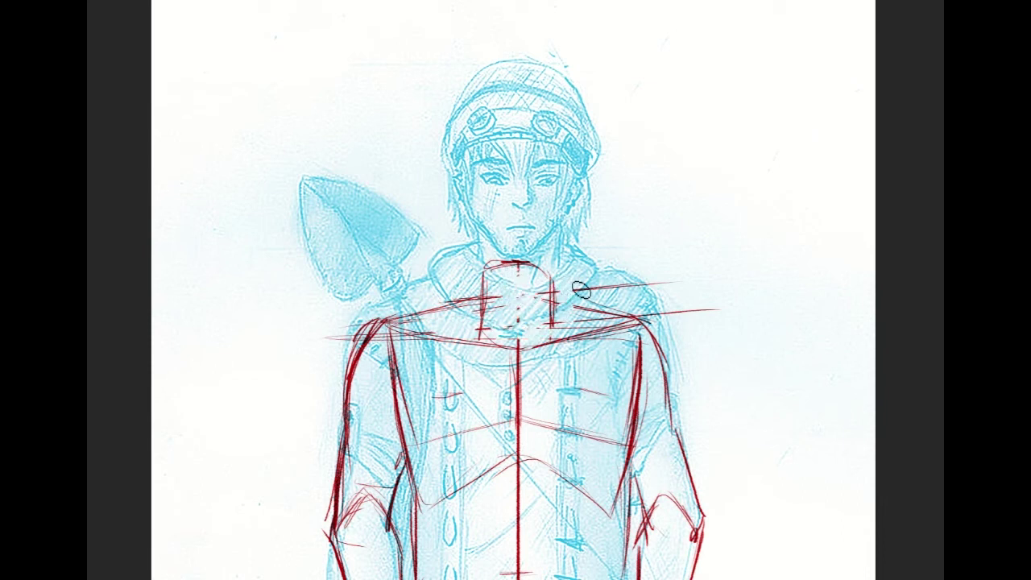
pyautogui.hotkey('ctrl', 'z')
pyautogui.hotkey('ctrl', 'z')
pyautogui.moveTo(655, 320); pyautogui.dragTo(730, 304)
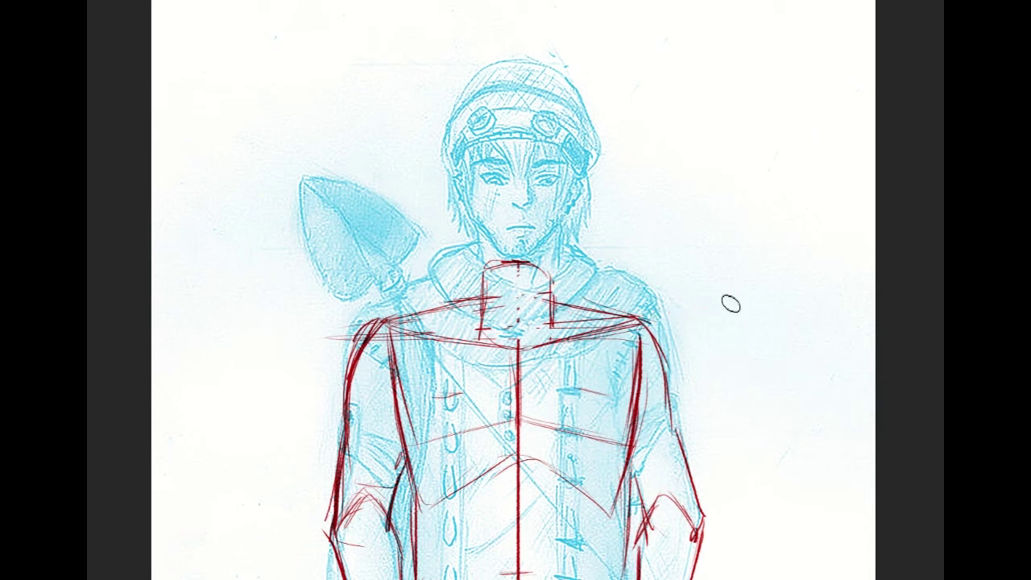
pyautogui.moveTo(322, 338); pyautogui.dragTo(378, 311)
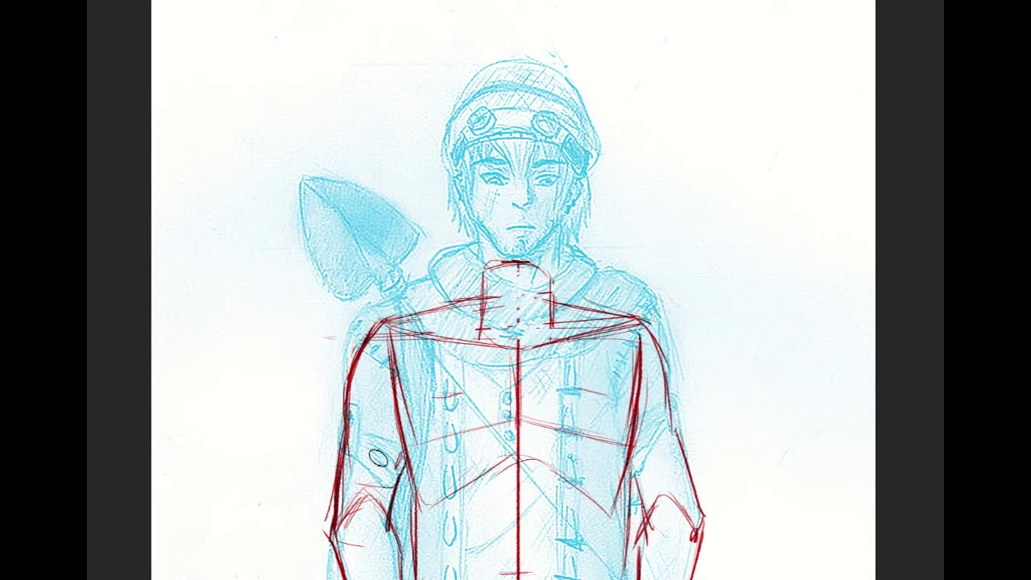
pyautogui.moveTo(357, 425); pyautogui.dragTo(357, 415)
pyautogui.hscroll(-1, 520, 290)
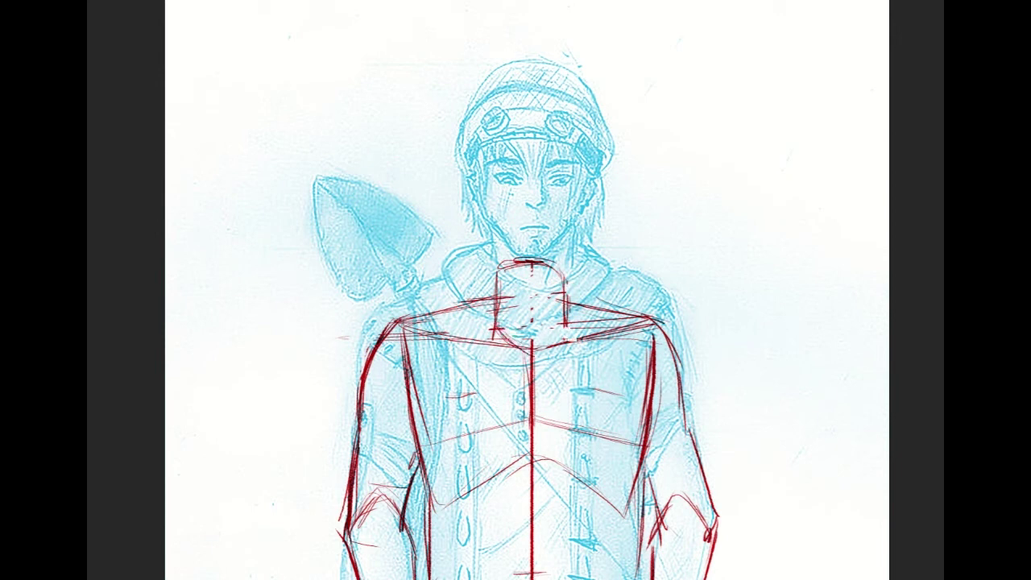
# Review the red construction over the whole figure from the head down to the feet
pyautogui.moveTo(532, 556); pyautogui.dragTo(559, 18)
pyautogui.moveTo(556, 362)
pyautogui.mouseDown()
pyautogui.moveTo(533, 64)
pyautogui.moveTo(586, 564)
pyautogui.mouseUp()
pyautogui.scroll(5, 516, 290)
pyautogui.scroll(-10, 516, 290)
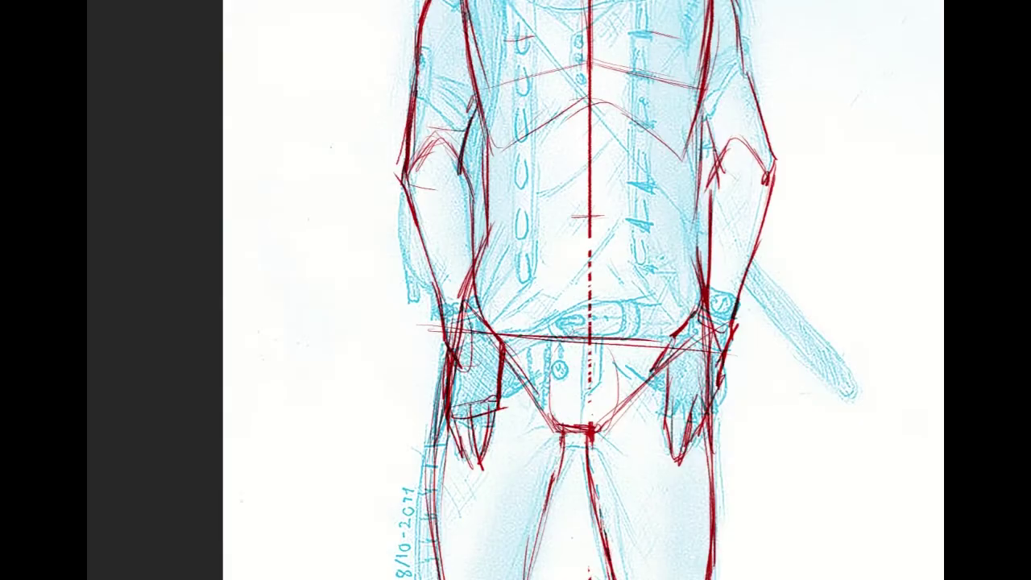
pyautogui.scroll(-5, 515, 290)
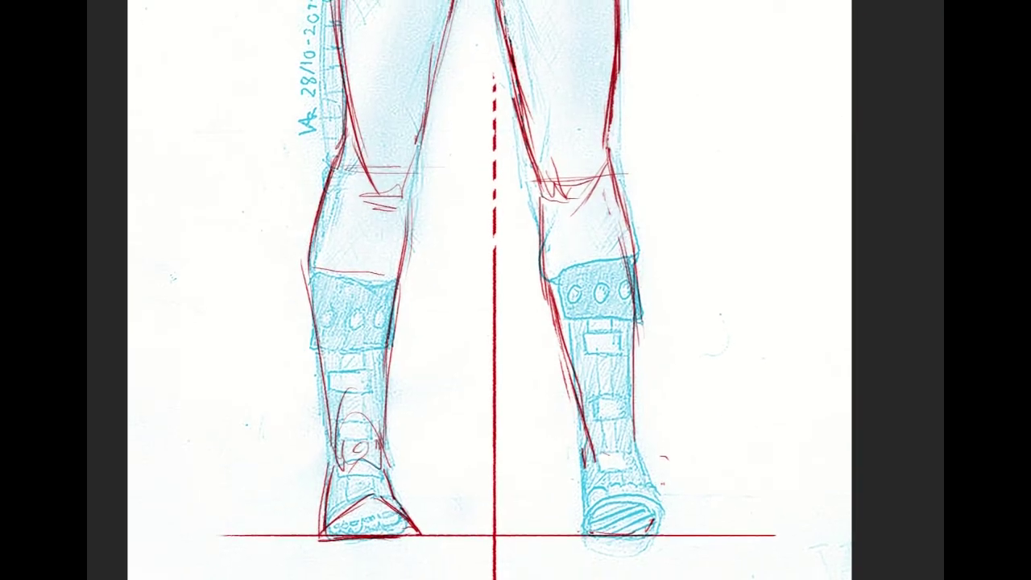
# Trace one side of the face from temple along the jaw to the chin and draw the eyebrow on that side
pyautogui.scroll(14, 515, 290)
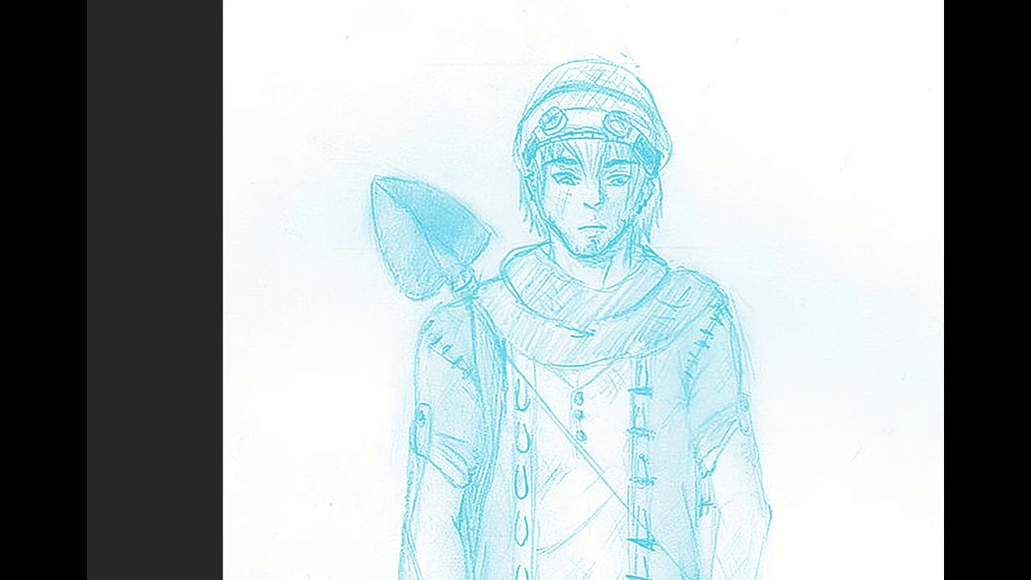
pyautogui.scroll(5, 515, 290)
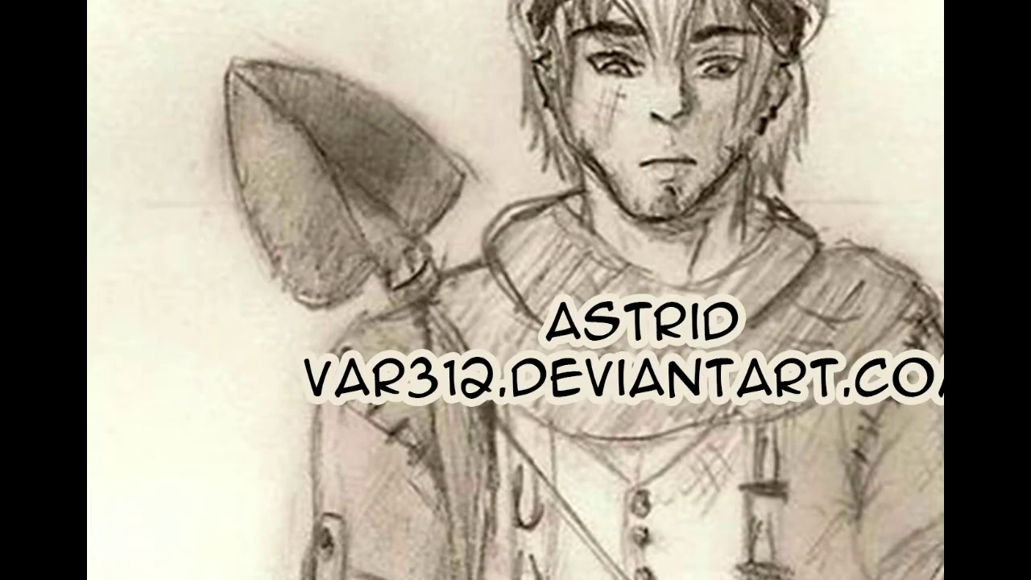
pyautogui.scroll(4, 516, 290)
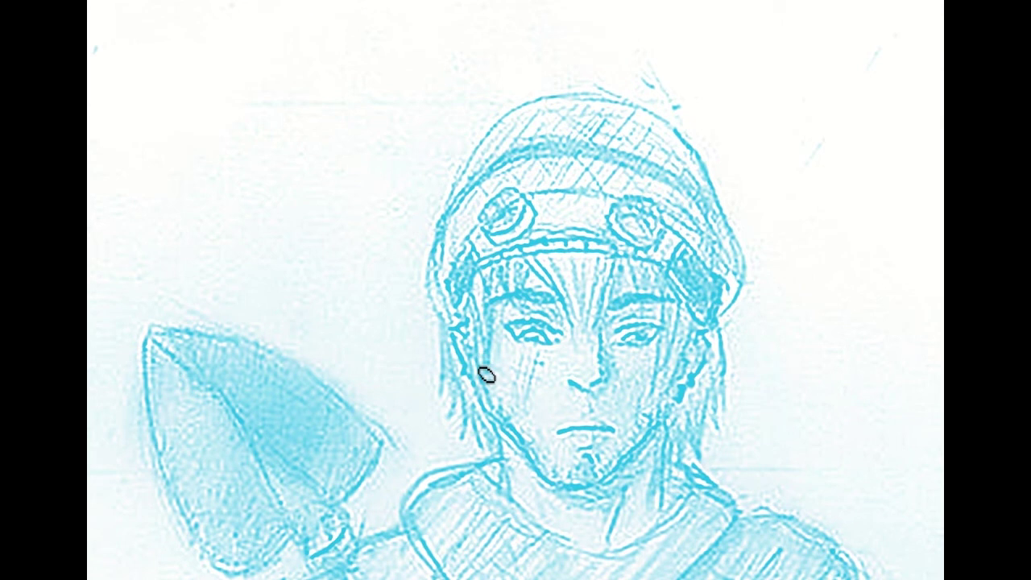
pyautogui.moveTo(468, 305)
pyautogui.mouseDown()
pyautogui.moveTo(493, 414)
pyautogui.moveTo(489, 398)
pyautogui.moveTo(560, 494)
pyautogui.moveTo(609, 488)
pyautogui.mouseUp()
pyautogui.moveTo(489, 304)
pyautogui.mouseDown()
pyautogui.moveTo(556, 298)
pyautogui.moveTo(528, 299)
pyautogui.mouseUp()
pyautogui.hotkey('alt', 'shift', 'BackSpace')
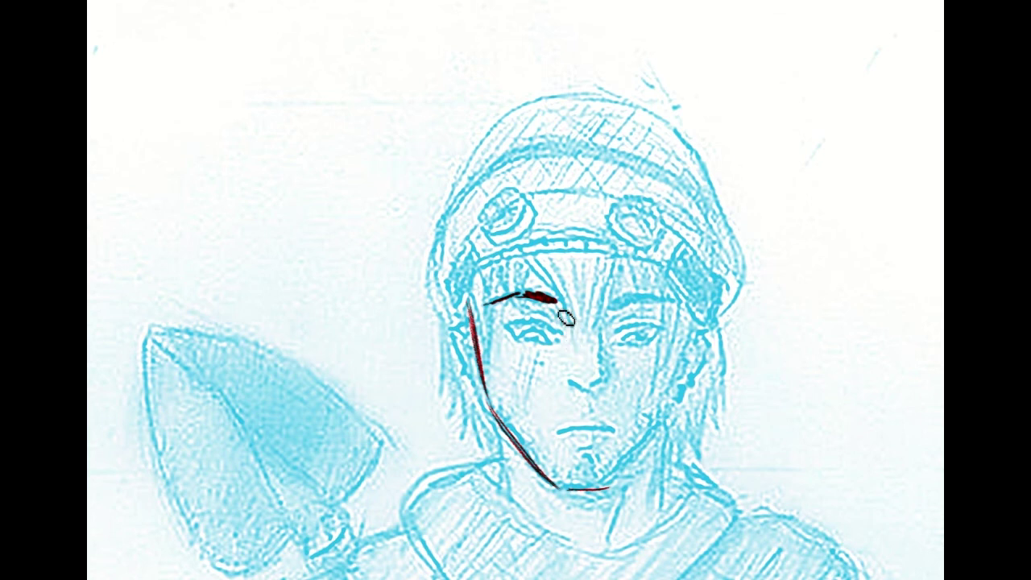
# Mark the nose bridge and nostril and draw a vertical centre line down the face from forehead to chin
pyautogui.moveTo(562, 310); pyautogui.dragTo(574, 340)
pyautogui.moveTo(578, 393); pyautogui.dragTo(588, 397)
pyautogui.moveTo(589, 251); pyautogui.dragTo(621, 483)
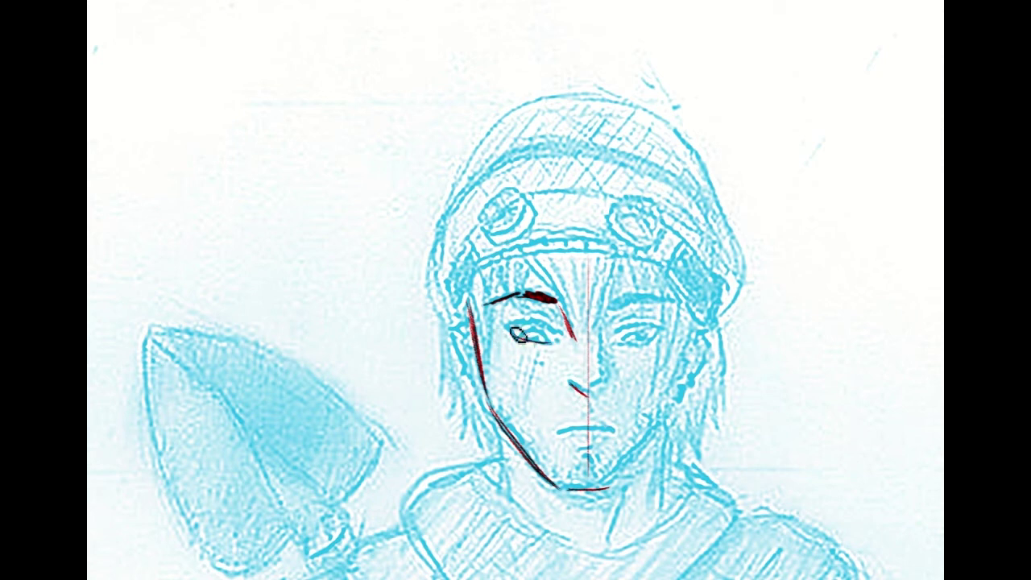
# Draw the eye beneath the finished eyebrow and outline the ear on the same side of the head
pyautogui.moveTo(510, 334)
pyautogui.mouseDown()
pyautogui.moveTo(558, 340)
pyautogui.moveTo(533, 322)
pyautogui.moveTo(561, 334)
pyautogui.mouseUp()
pyautogui.hotkey('ctrl', 'z')
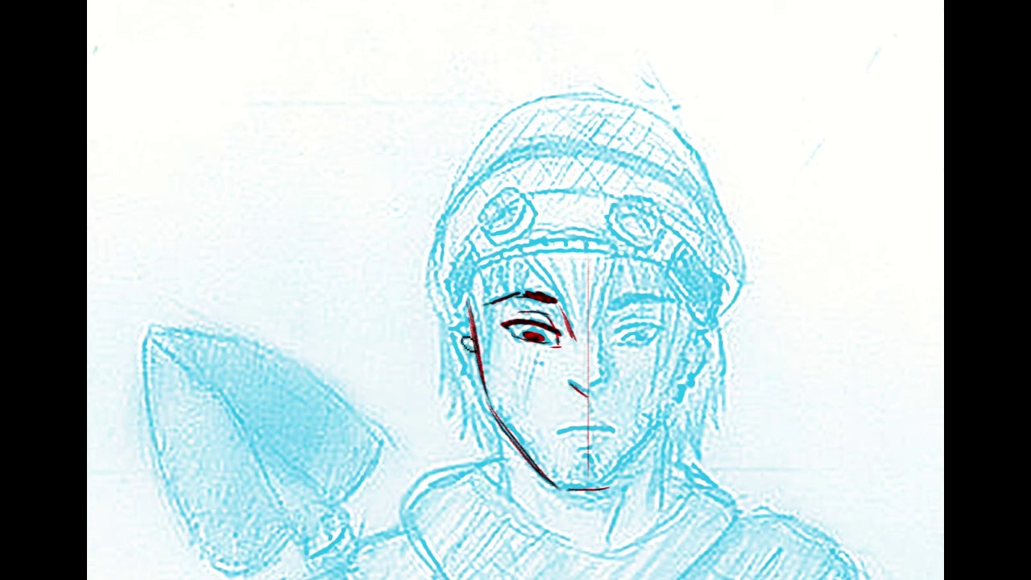
pyautogui.moveTo(456, 319); pyautogui.dragTo(465, 341)
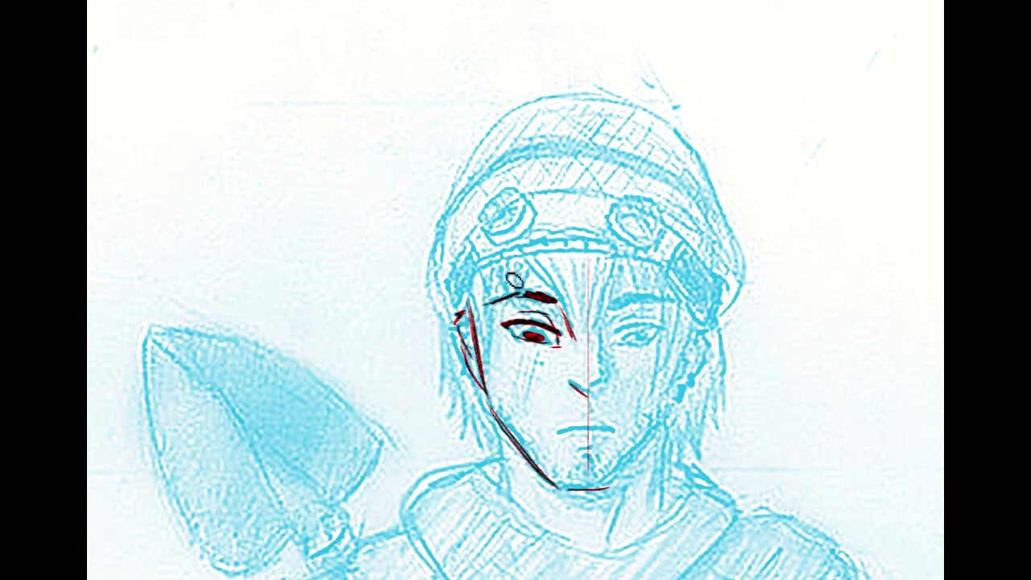
# Draw the temple line and the skull contour under the cap, from the ear over the crown past the centre line
pyautogui.moveTo(475, 246); pyautogui.dragTo(488, 323)
pyautogui.moveTo(462, 199)
pyautogui.mouseDown()
pyautogui.moveTo(471, 308)
pyautogui.moveTo(466, 260)
pyautogui.mouseUp()
pyautogui.moveTo(491, 170)
pyautogui.mouseDown()
pyautogui.moveTo(467, 262)
pyautogui.moveTo(467, 242)
pyautogui.mouseUp()
pyautogui.moveTo(470, 198)
pyautogui.mouseDown()
pyautogui.moveTo(508, 158)
pyautogui.moveTo(475, 187)
pyautogui.moveTo(460, 235)
pyautogui.mouseUp()
pyautogui.moveTo(482, 174); pyautogui.dragTo(544, 132)
pyautogui.moveTo(472, 189); pyautogui.dragTo(453, 235)
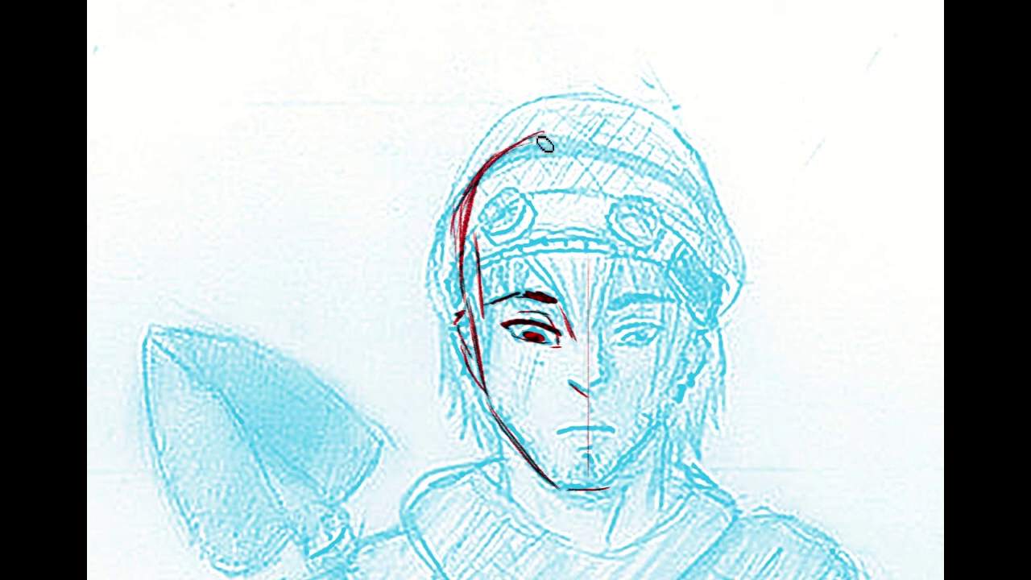
pyautogui.moveTo(527, 140); pyautogui.dragTo(711, 139)
pyautogui.hotkey('ctrl', 'z')
pyautogui.moveTo(524, 144)
pyautogui.mouseDown()
pyautogui.moveTo(598, 128)
pyautogui.moveTo(628, 137)
pyautogui.mouseUp()
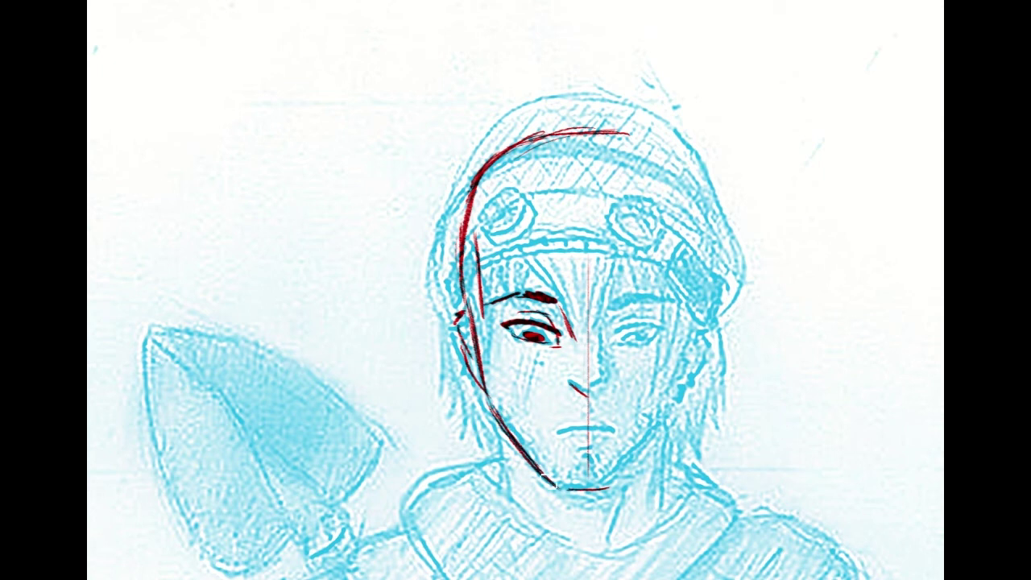
# Add slanted cheek plane lines from the cheekbone to the chin and complete the underside of the nose
pyautogui.moveTo(493, 365); pyautogui.dragTo(565, 493)
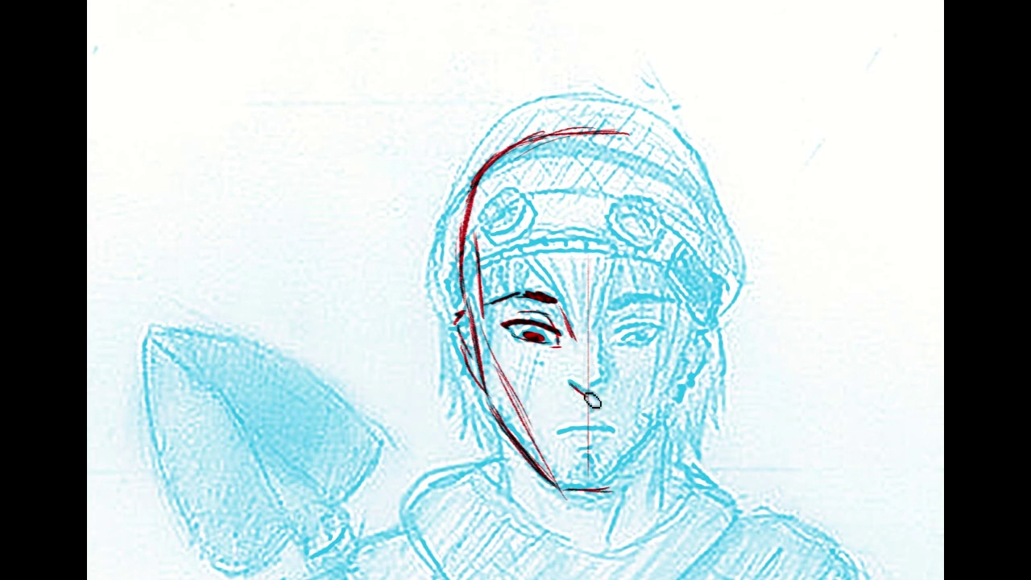
pyautogui.moveTo(577, 386); pyautogui.dragTo(600, 390)
# Mirror a copy of the half face horizontally onto the other side and nudge it inward to narrow the head
pyautogui.hotkey('ctrl', 't')
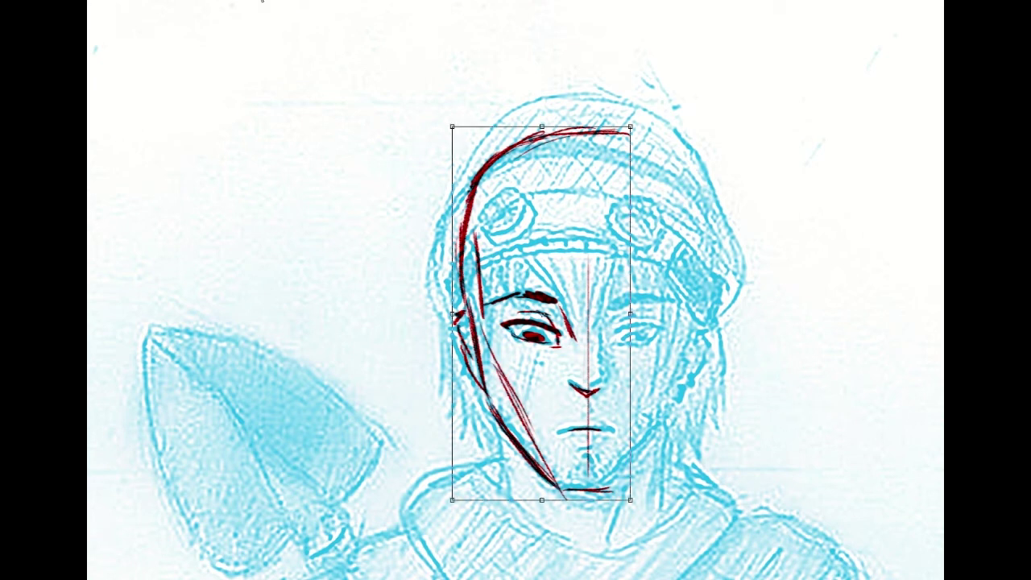
pyautogui.click(475, 219)
pyautogui.moveTo(547, 336)
pyautogui.mouseDown()
pyautogui.moveTo(648, 349)
pyautogui.moveTo(637, 352)
pyautogui.mouseUp()
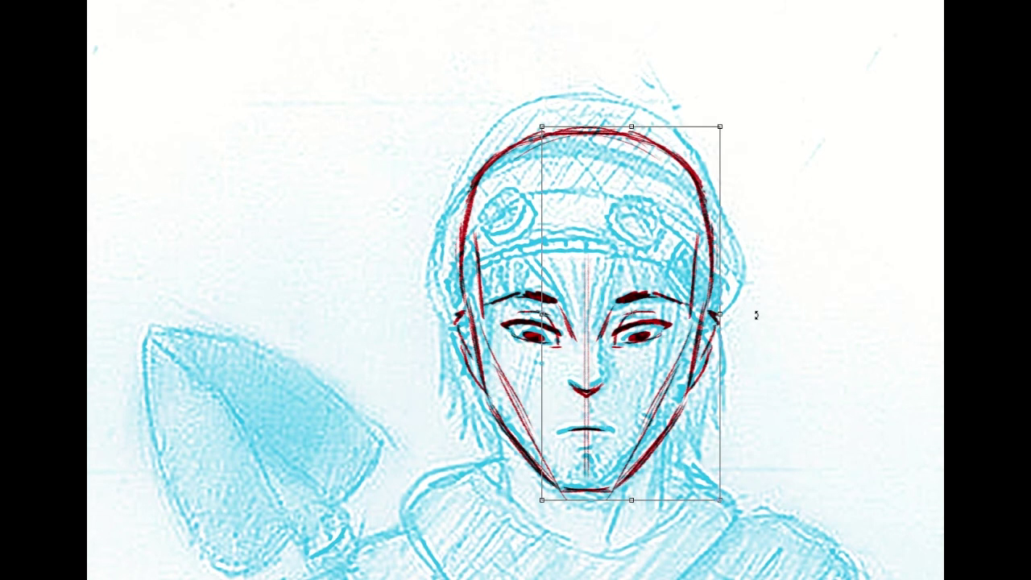
pyautogui.press('Return')
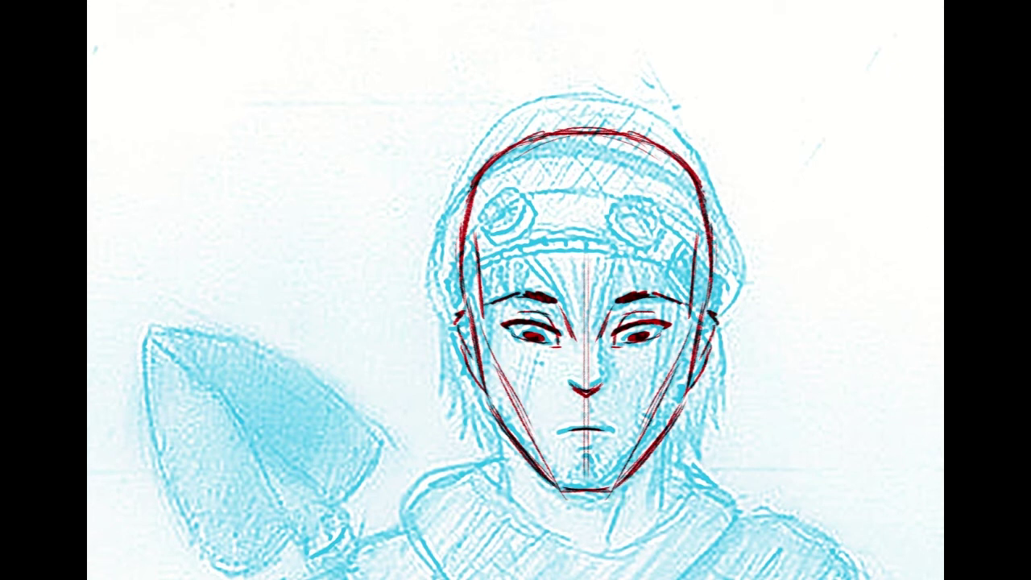
pyautogui.press('Left')
pyautogui.press('Left')
pyautogui.press('Left')
pyautogui.press('Left')
pyautogui.press('Left')
pyautogui.press('Left')
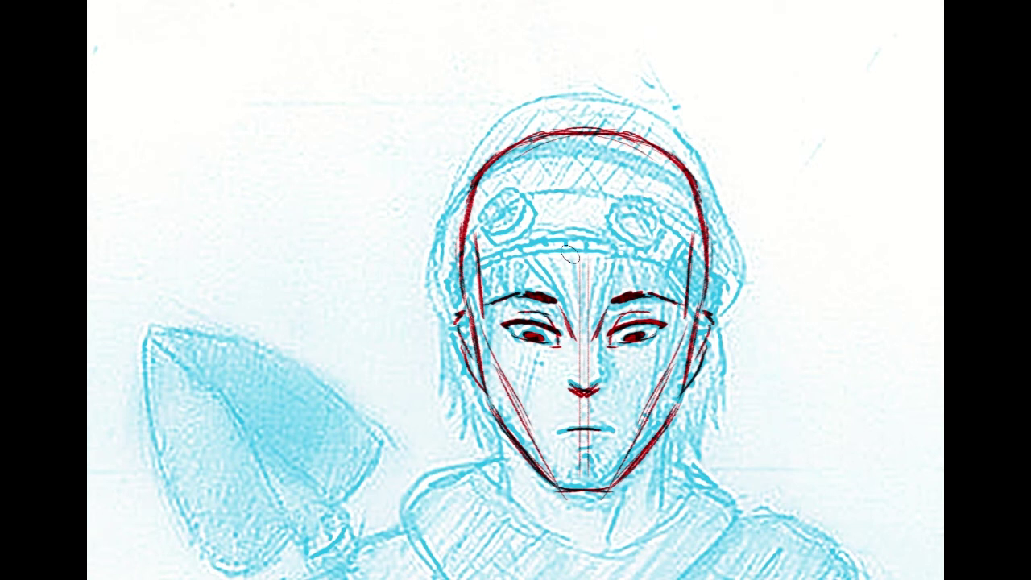
# Erase the doubled centre lines and nose tip, and draw the nose's shaded side, the mouth and the lower lip
pyautogui.moveTo(575, 289); pyautogui.dragTo(577, 368)
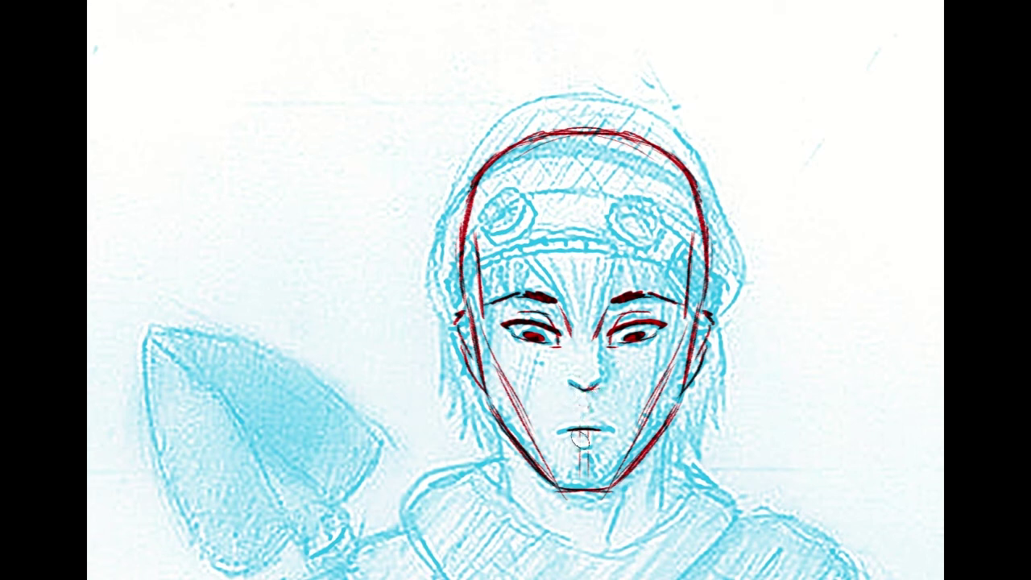
pyautogui.moveTo(527, 315); pyautogui.dragTo(544, 319)
pyautogui.moveTo(601, 338)
pyautogui.mouseDown()
pyautogui.moveTo(604, 380)
pyautogui.moveTo(589, 395)
pyautogui.mouseUp()
pyautogui.moveTo(559, 430)
pyautogui.mouseDown()
pyautogui.moveTo(616, 436)
pyautogui.moveTo(573, 446)
pyautogui.mouseUp()
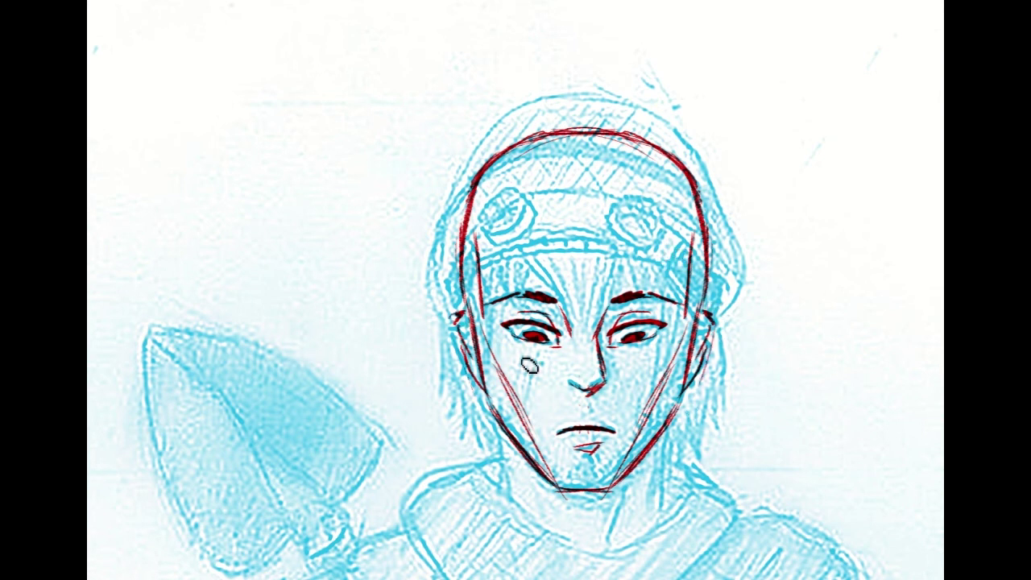
# Draw both sides of the neck below the jaw and the V-shaped pit of the throat
pyautogui.scroll(-1, 515, 303)
pyautogui.scroll(-3, 523, 368)
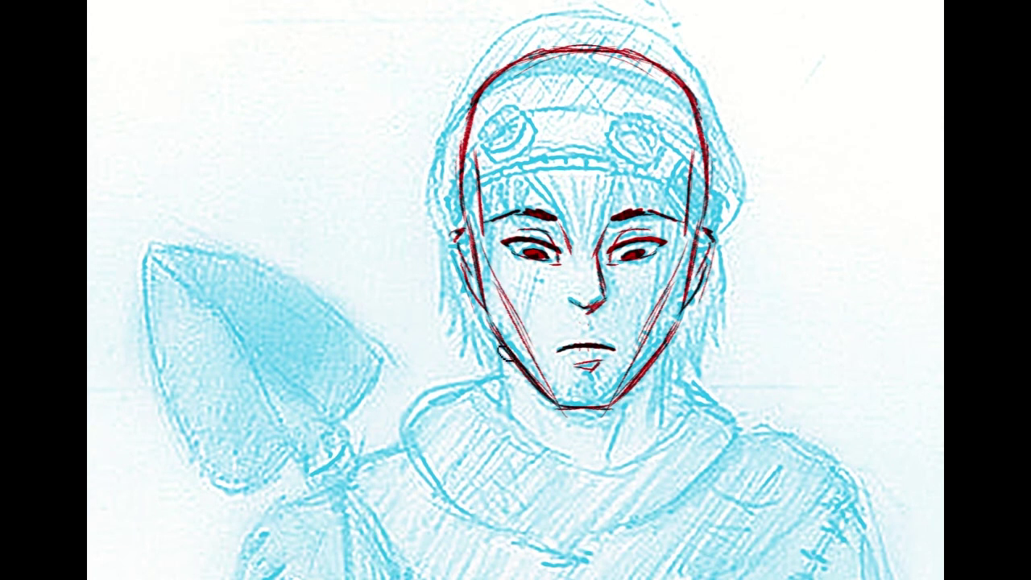
pyautogui.moveTo(507, 416); pyautogui.dragTo(500, 358)
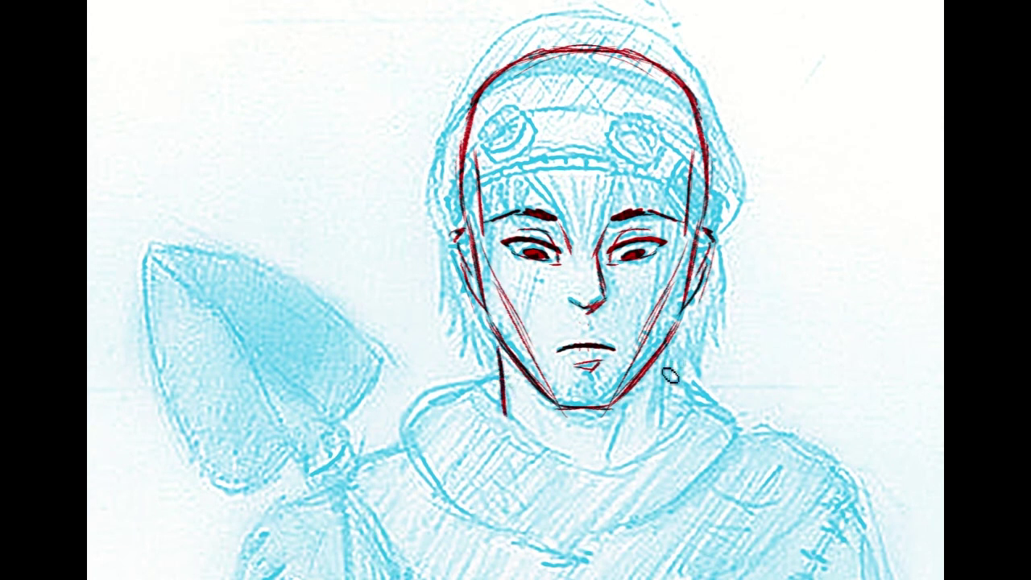
pyautogui.moveTo(665, 358); pyautogui.dragTo(669, 433)
pyautogui.moveTo(624, 406)
pyautogui.mouseDown()
pyautogui.moveTo(588, 452)
pyautogui.moveTo(602, 454)
pyautogui.moveTo(579, 444)
pyautogui.moveTo(613, 437)
pyautogui.moveTo(597, 470)
pyautogui.moveTo(588, 451)
pyautogui.moveTo(596, 468)
pyautogui.moveTo(620, 439)
pyautogui.mouseUp()
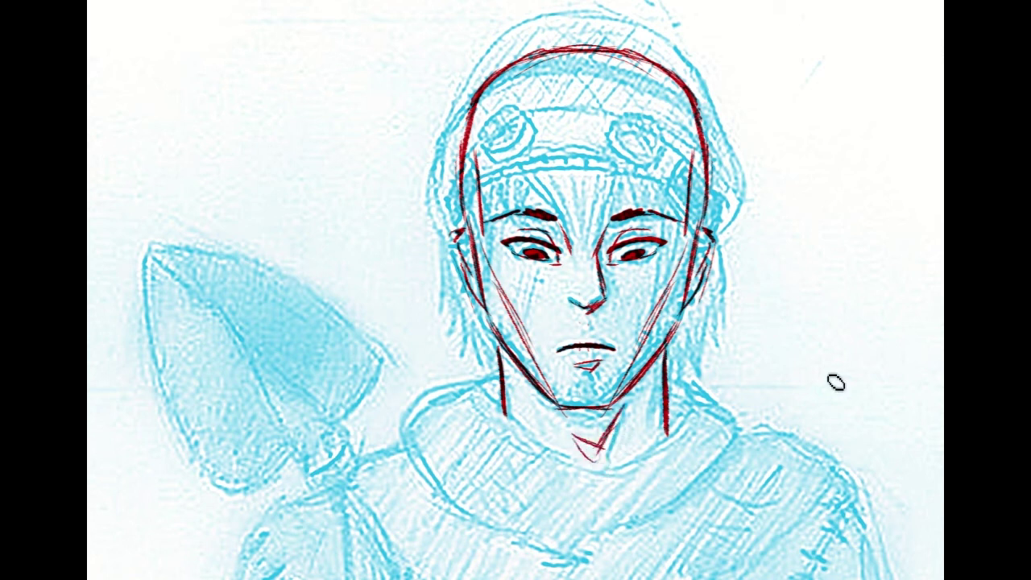
# Redraw both neck sides slightly further inward with thicker lines and extend them down into the scarf toward the collarbones
pyautogui.moveTo(725, 47)
pyautogui.mouseDown()
pyautogui.moveTo(732, 82)
pyautogui.moveTo(780, 144)
pyautogui.mouseUp()
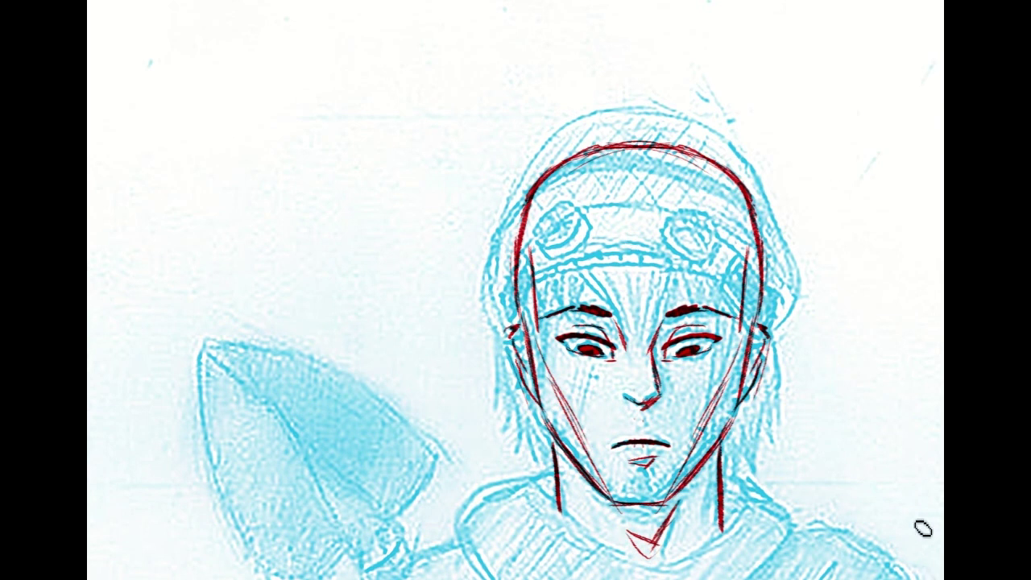
pyautogui.hotkey('ctrl', '-')
pyautogui.hotkey('ctrl', '-')
pyautogui.moveTo(815, 469); pyautogui.dragTo(815, 326)
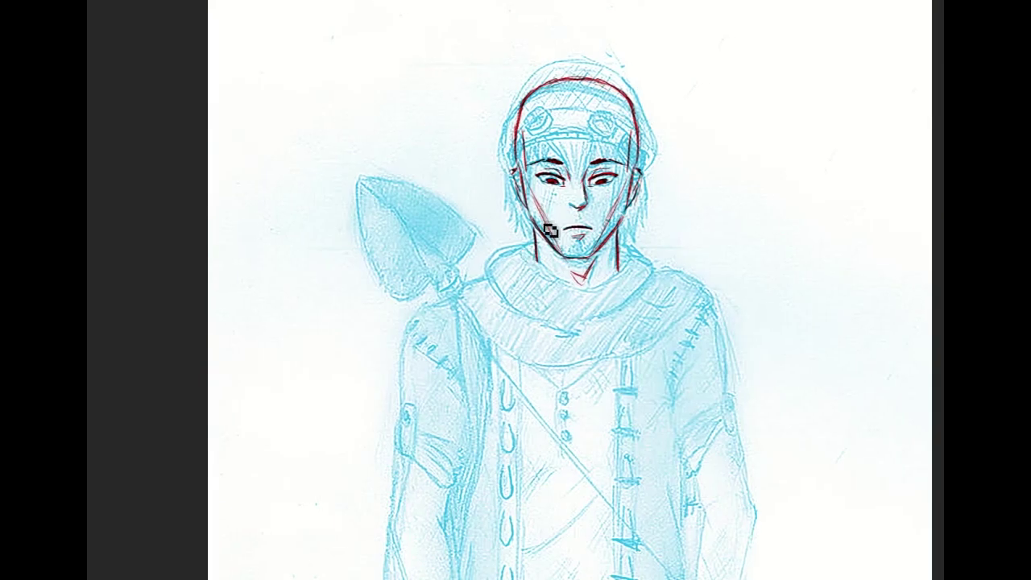
pyautogui.moveTo(553, 245); pyautogui.dragTo(543, 235)
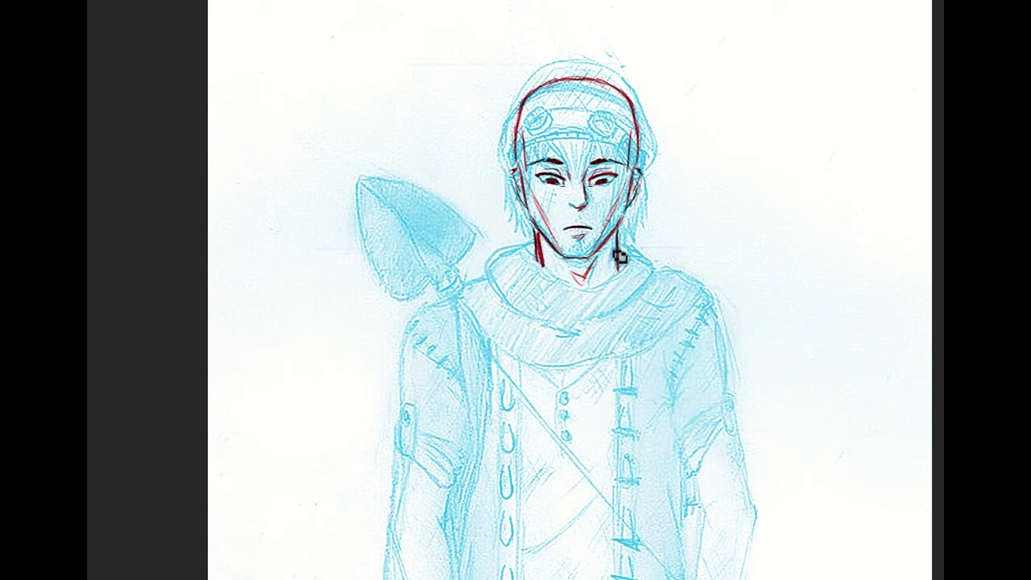
pyautogui.moveTo(613, 270); pyautogui.dragTo(618, 239)
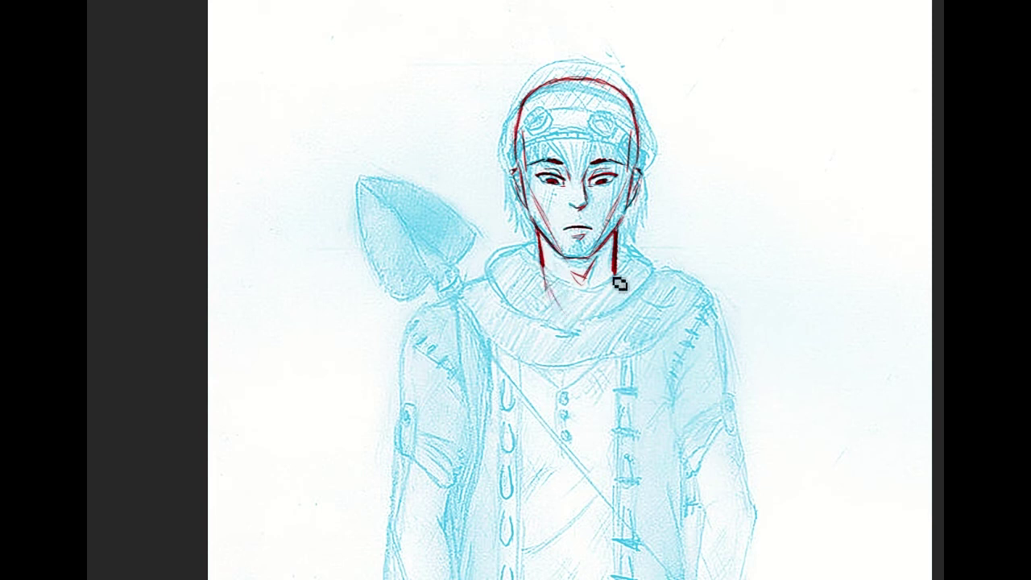
pyautogui.moveTo(616, 273); pyautogui.dragTo(592, 318)
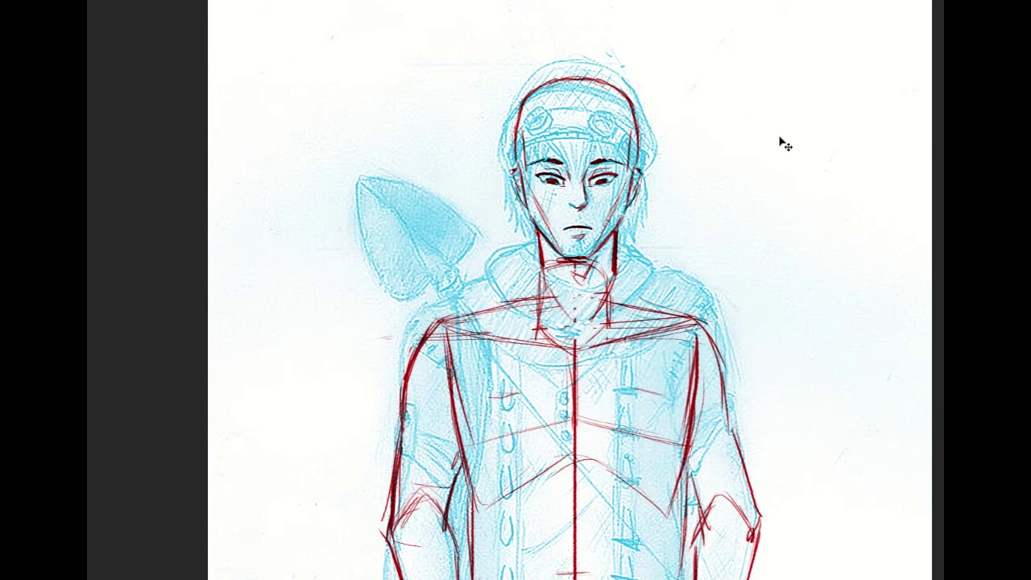
# Move the head down onto the body and rework the neck junction by erasing lines over the mouth and redrawing the shoulder slopes
pyautogui.moveTo(582, 175); pyautogui.dragTo(577, 209)
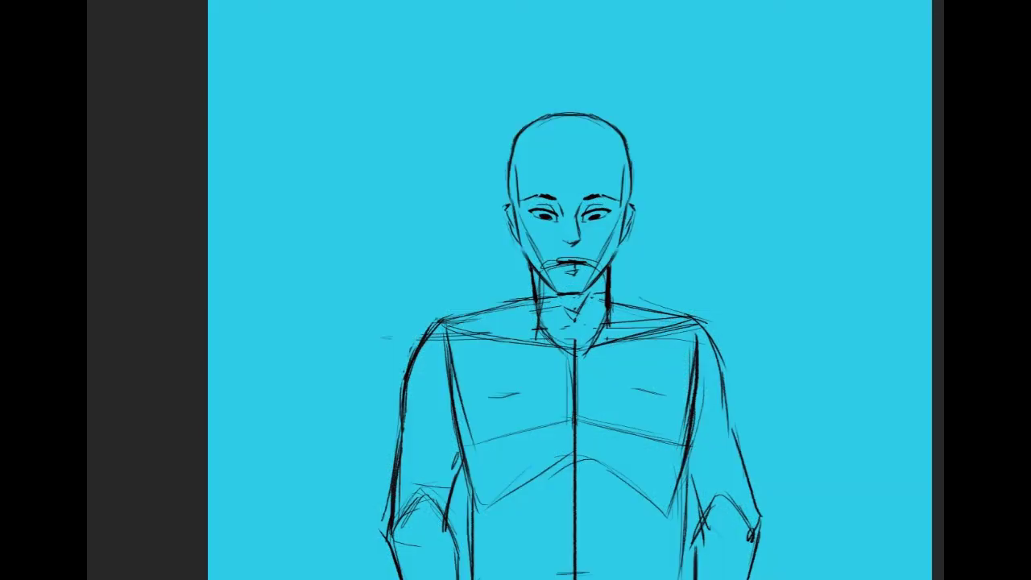
pyautogui.moveTo(563, 272)
pyautogui.mouseDown()
pyautogui.moveTo(548, 266)
pyautogui.moveTo(589, 280)
pyautogui.moveTo(598, 295)
pyautogui.mouseUp()
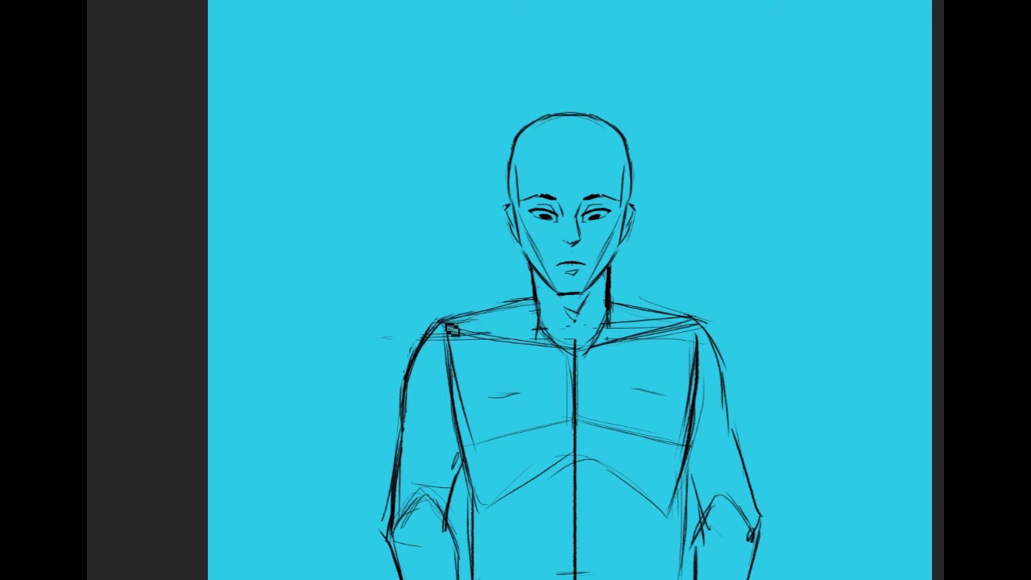
pyautogui.moveTo(531, 289); pyautogui.dragTo(464, 314)
pyautogui.moveTo(611, 289); pyautogui.dragTo(694, 320)
# Narrow the body sketch horizontally and nudge it sideways to line up with the centre of the head
pyautogui.moveTo(645, 451)
pyautogui.mouseDown()
pyautogui.moveTo(659, 113)
pyautogui.moveTo(659, 329)
pyautogui.mouseUp()
pyautogui.scroll(2, 787, 254)
pyautogui.scroll(-6, 787, 254)
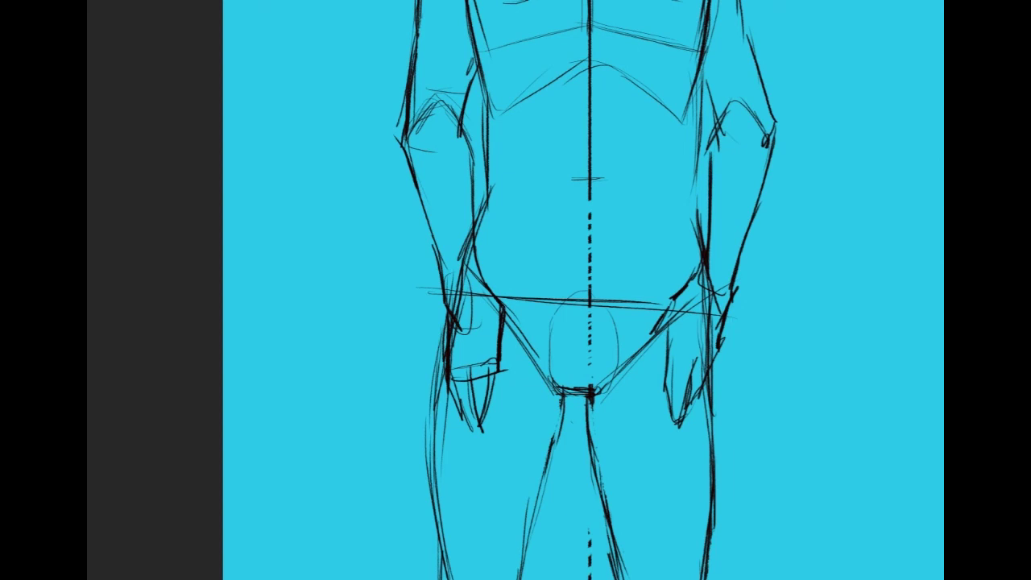
pyautogui.scroll(-5, 516, 290)
pyautogui.moveTo(553, 338); pyautogui.dragTo(562, 253)
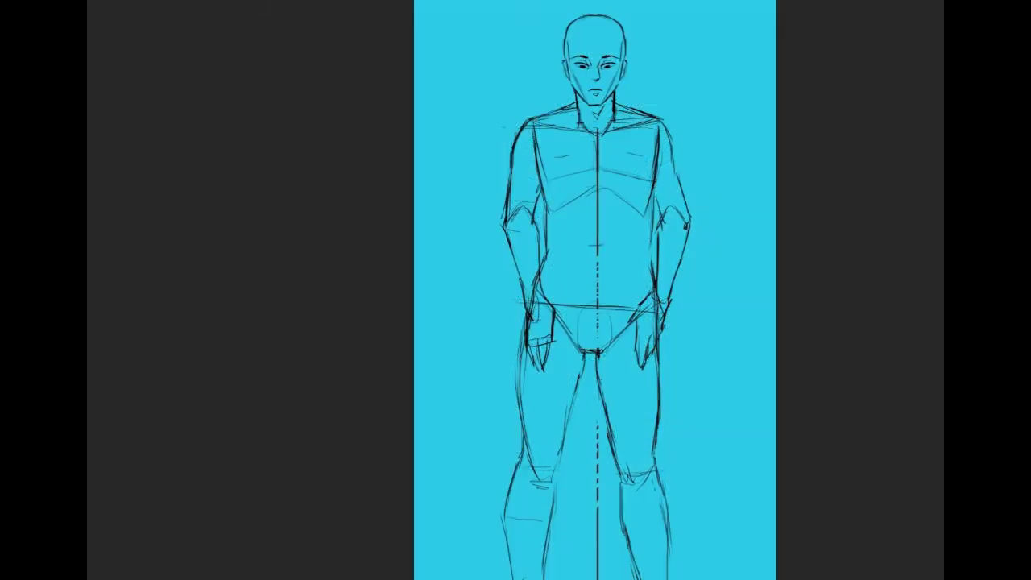
pyautogui.moveTo(627, 290); pyautogui.dragTo(636, 307)
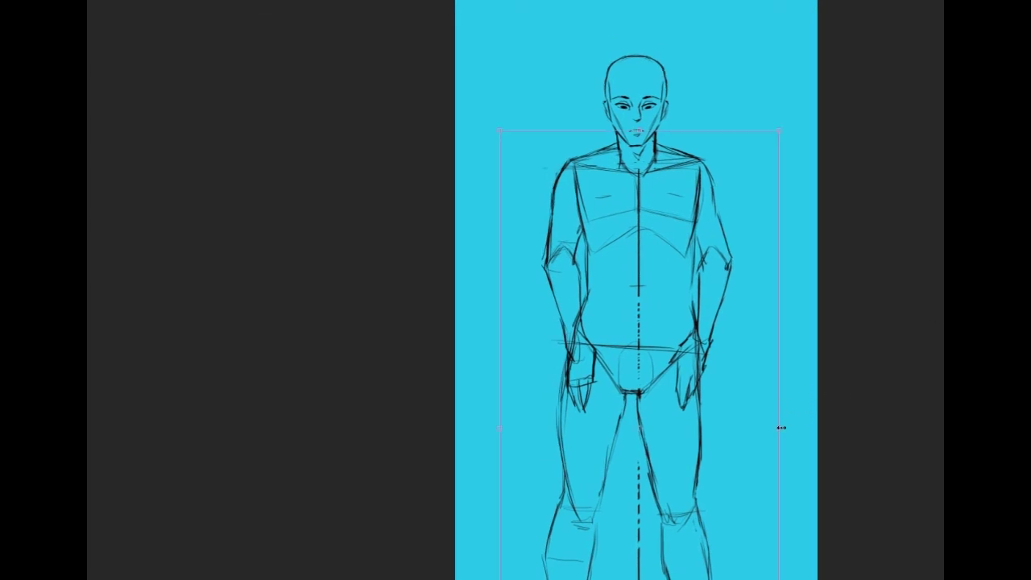
pyautogui.moveTo(780, 429); pyautogui.dragTo(708, 415)
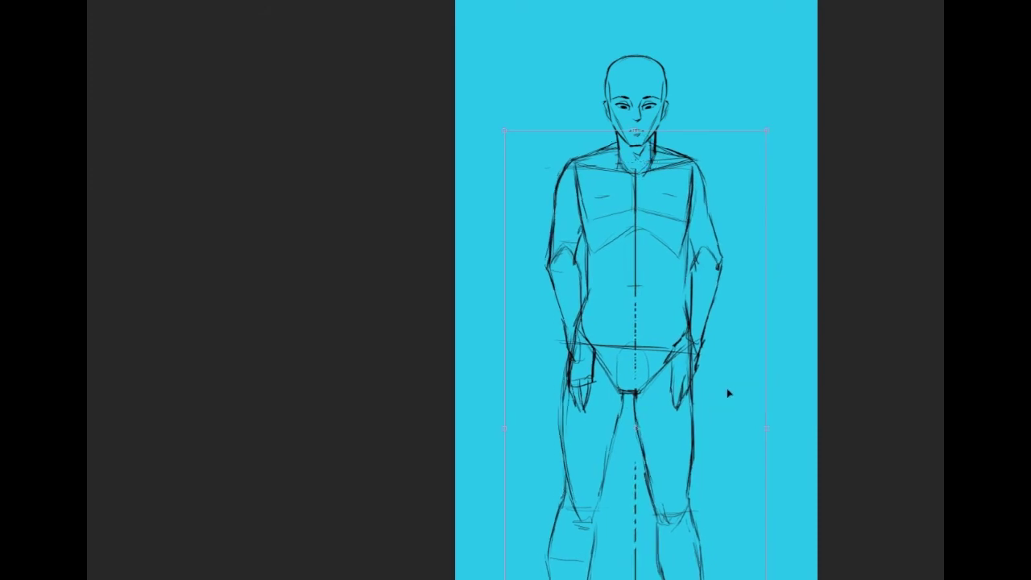
pyautogui.press('Right')
pyautogui.press('Right')
pyautogui.press('Right')
pyautogui.press('Right')
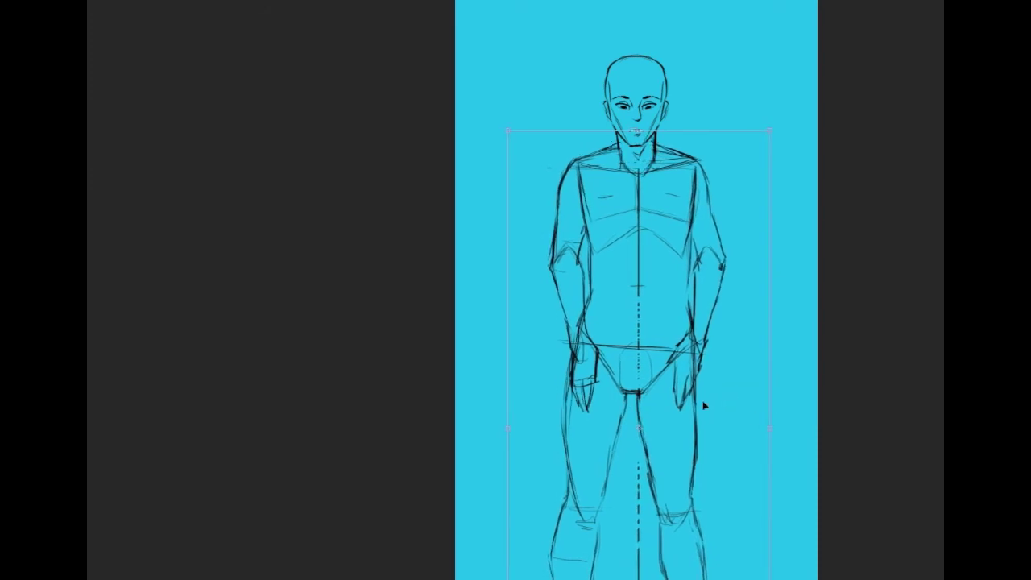
pyautogui.moveTo(708, 416); pyautogui.dragTo(715, 378)
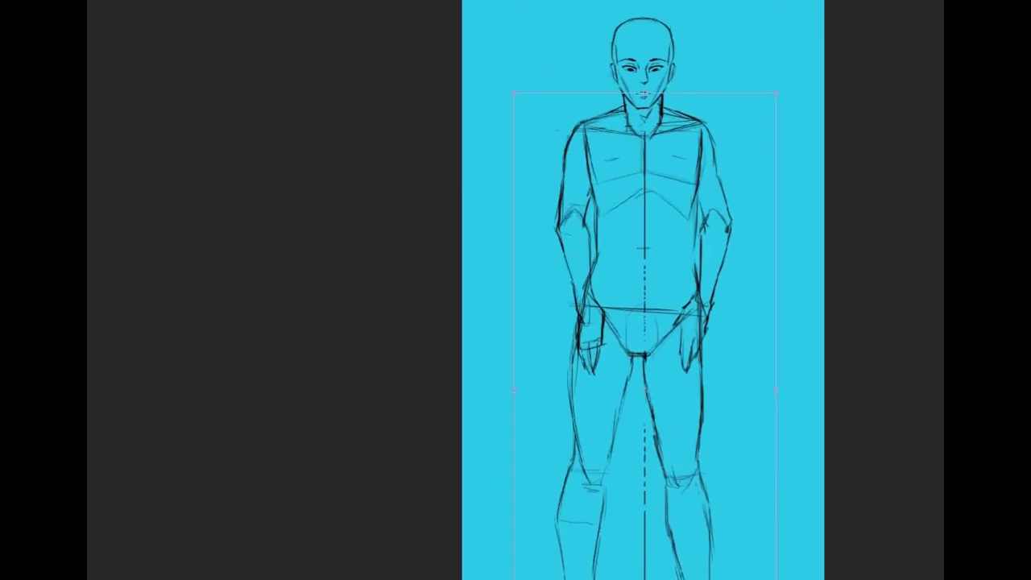
pyautogui.press('Return')
# Reshape the outer shoulder and upper arm contours and erase the construction lines crossing the wrists and hands
pyautogui.moveTo(756, 154); pyautogui.dragTo(771, 192)
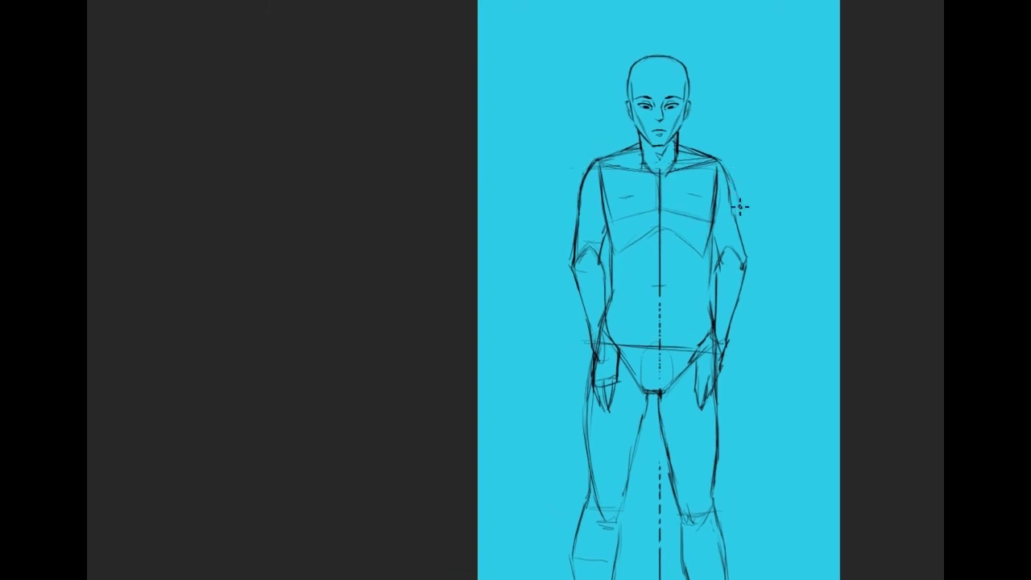
pyautogui.moveTo(596, 164); pyautogui.dragTo(580, 216)
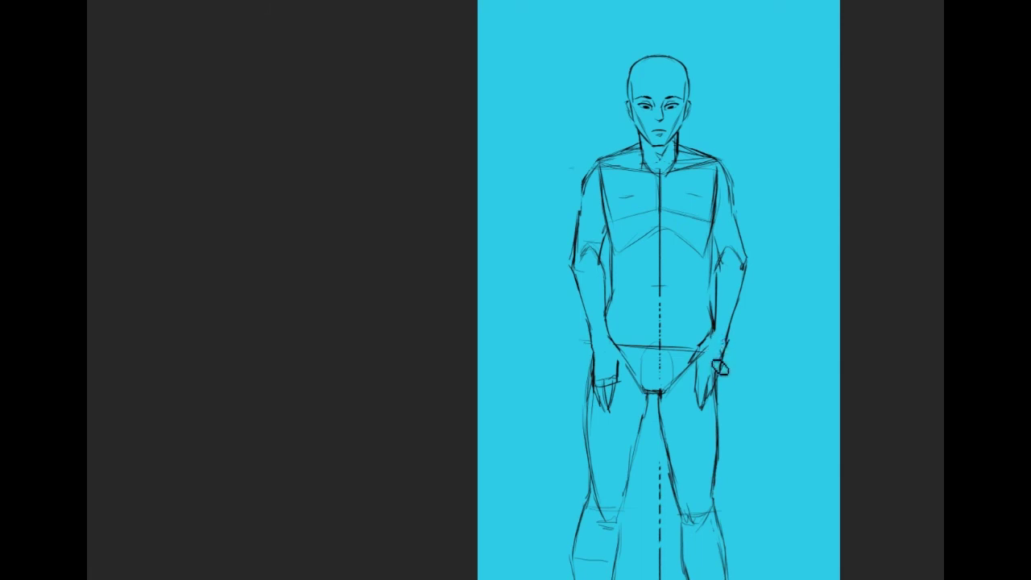
pyautogui.moveTo(741, 322)
pyautogui.mouseDown()
pyautogui.moveTo(700, 233)
pyautogui.moveTo(717, 274)
pyautogui.moveTo(760, 322)
pyautogui.mouseUp()
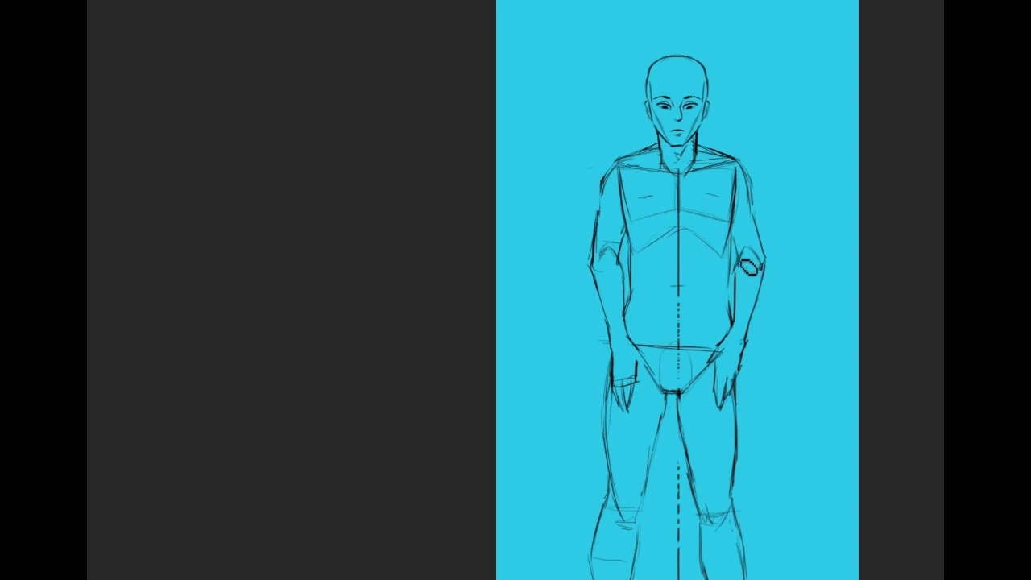
# Bring the pencil drawing back into view beneath the construction sketch in place of the solid blue backdrop
pyautogui.moveTo(762, 264); pyautogui.dragTo(739, 123)
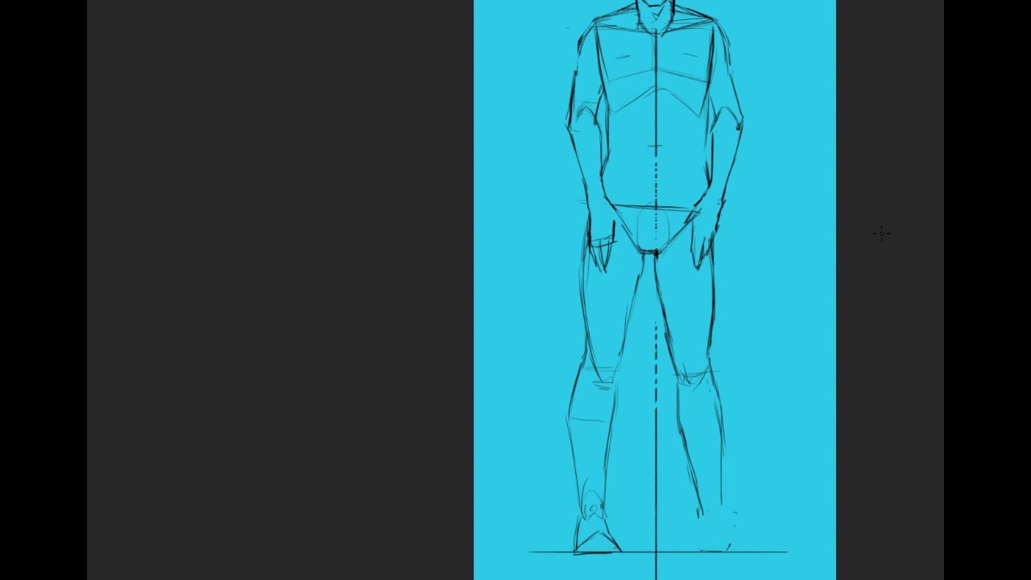
pyautogui.moveTo(655, 290); pyautogui.dragTo(670, 430)
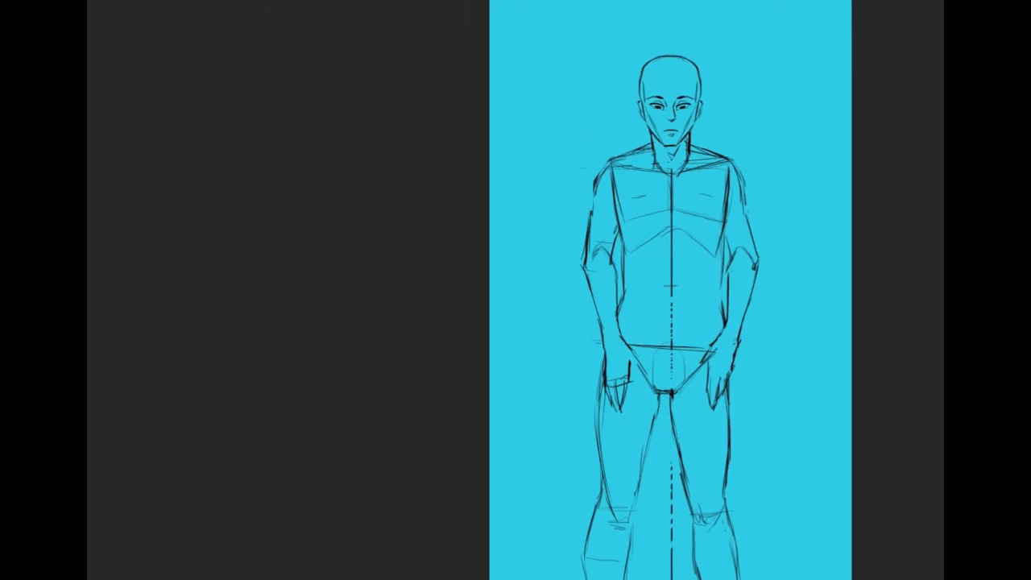
pyautogui.hotkey('alt', 'shift', 'BackSpace')
pyautogui.moveTo(671, 322); pyautogui.dragTo(670, 297)
pyautogui.hotkey('ctrl', 'z')
pyautogui.moveTo(671, 386); pyautogui.dragTo(637, 272)
pyautogui.hotkey('alt', 'shift', 's')
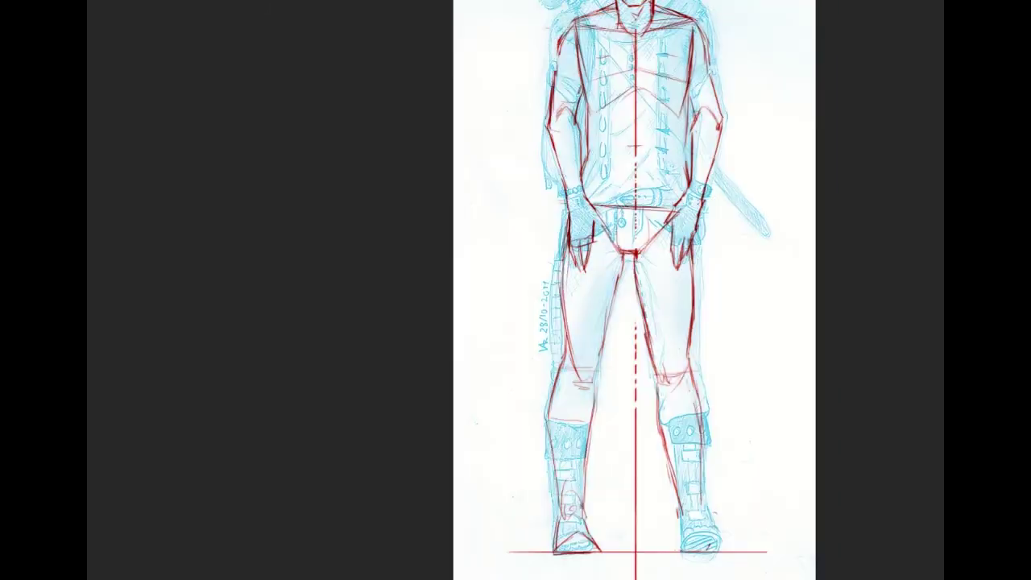
pyautogui.moveTo(638, 411); pyautogui.dragTo(629, 411)
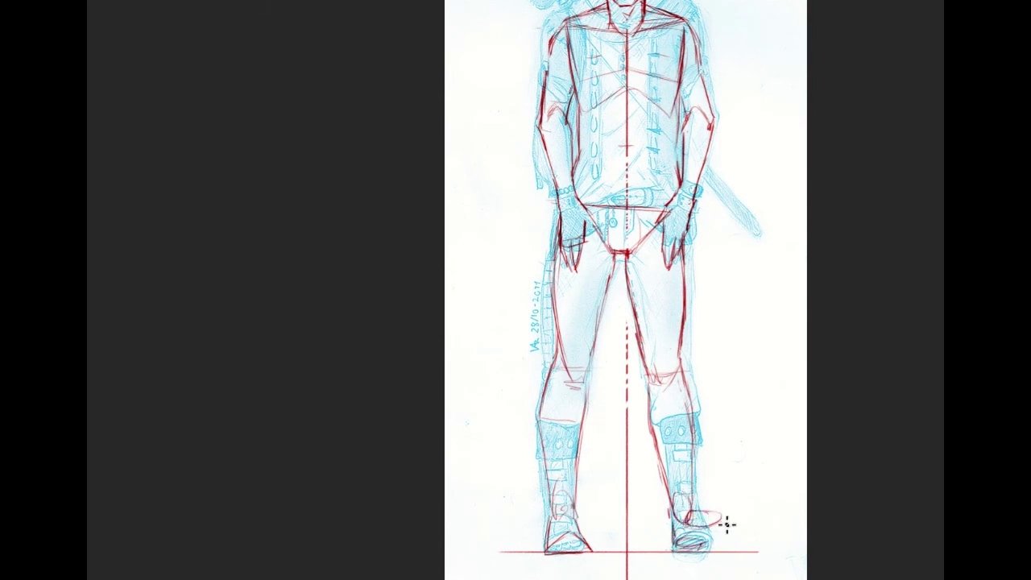
# Sketch the raised foot on the viewer's right with an ankle oval and angled sides, and shade its sole solid dark red
pyautogui.moveTo(722, 523)
pyautogui.mouseDown()
pyautogui.moveTo(687, 518)
pyautogui.moveTo(702, 516)
pyautogui.moveTo(711, 534)
pyautogui.moveTo(681, 547)
pyautogui.moveTo(679, 534)
pyautogui.moveTo(707, 510)
pyautogui.moveTo(695, 513)
pyautogui.moveTo(687, 521)
pyautogui.moveTo(704, 508)
pyautogui.moveTo(722, 536)
pyautogui.moveTo(687, 530)
pyautogui.moveTo(680, 548)
pyautogui.moveTo(700, 556)
pyautogui.moveTo(675, 551)
pyautogui.moveTo(717, 543)
pyautogui.mouseUp()
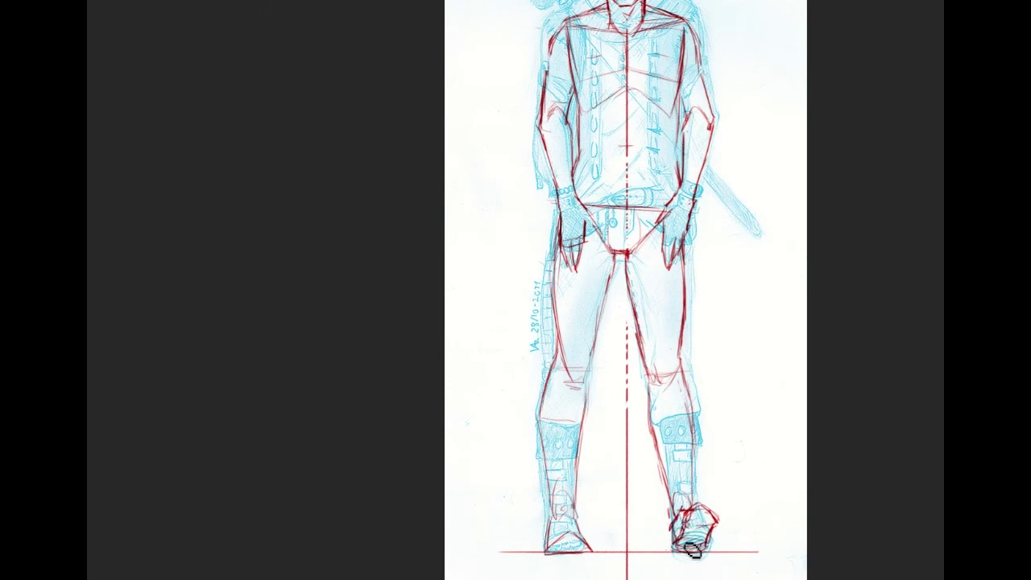
pyautogui.moveTo(684, 532)
pyautogui.mouseDown()
pyautogui.moveTo(680, 514)
pyautogui.moveTo(728, 514)
pyautogui.moveTo(725, 547)
pyautogui.moveTo(674, 528)
pyautogui.moveTo(675, 516)
pyautogui.mouseUp()
pyautogui.click(719, 520)
pyautogui.click(79, 144)
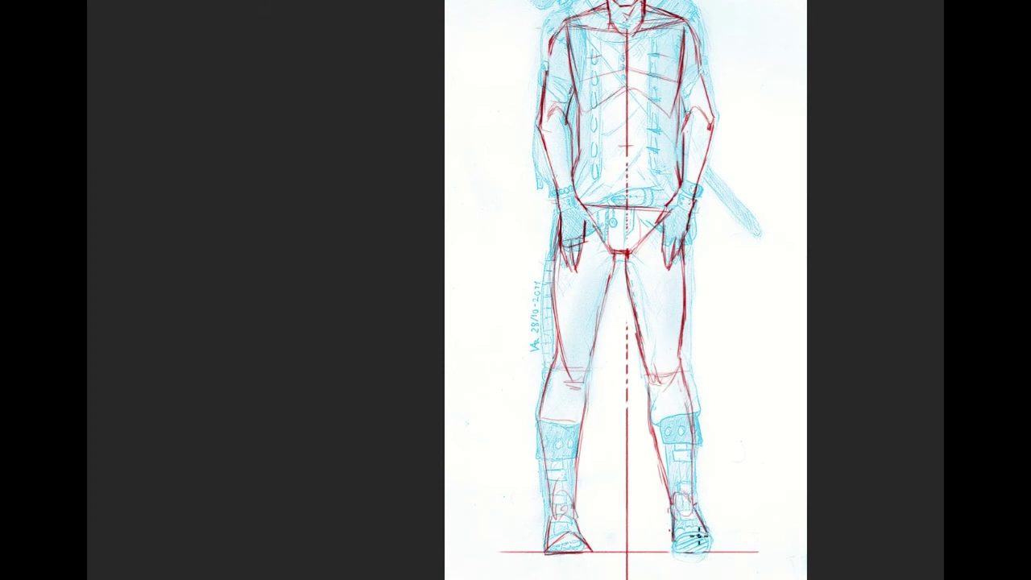
pyautogui.moveTo(703, 528)
pyautogui.mouseDown()
pyautogui.moveTo(715, 536)
pyautogui.moveTo(673, 540)
pyautogui.mouseUp()
pyautogui.moveTo(714, 536); pyautogui.dragTo(701, 549)
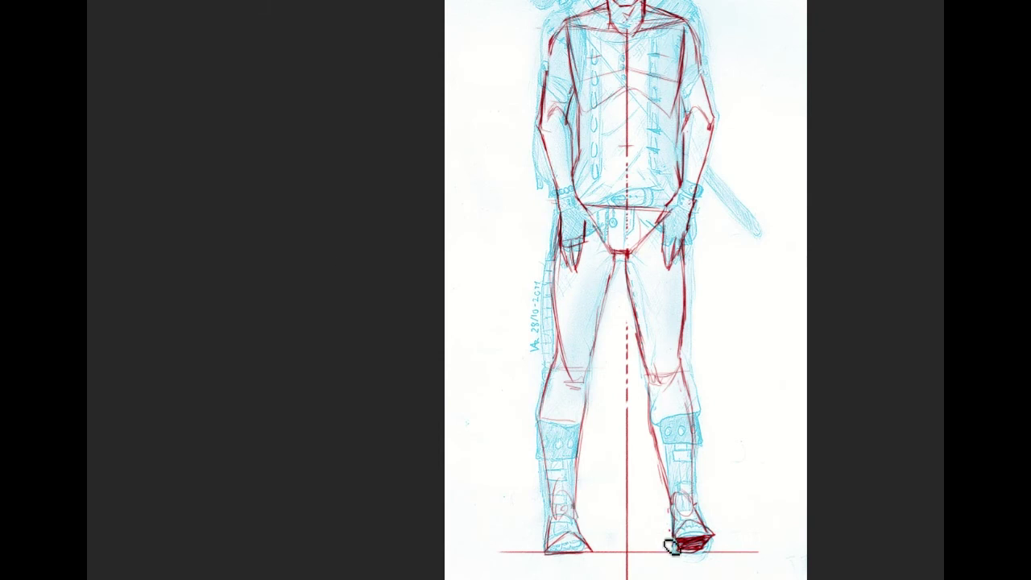
pyautogui.moveTo(673, 553); pyautogui.dragTo(714, 546)
pyautogui.moveTo(689, 537); pyautogui.dragTo(706, 538)
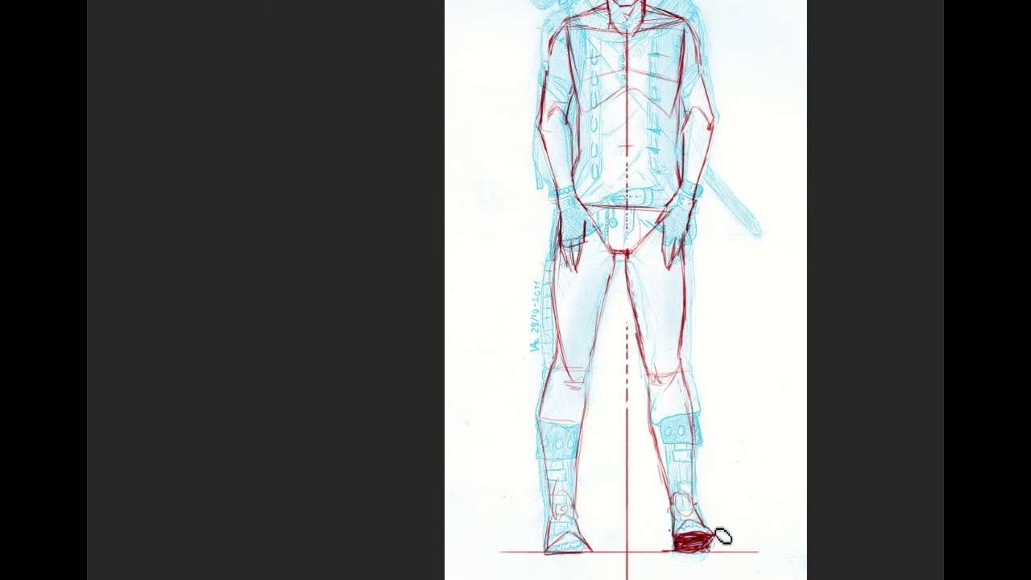
# Stretch the whole construction sketch upward until the skull reaches the cap above the goggles, and widen it slightly
pyautogui.moveTo(629, 170); pyautogui.dragTo(633, 309)
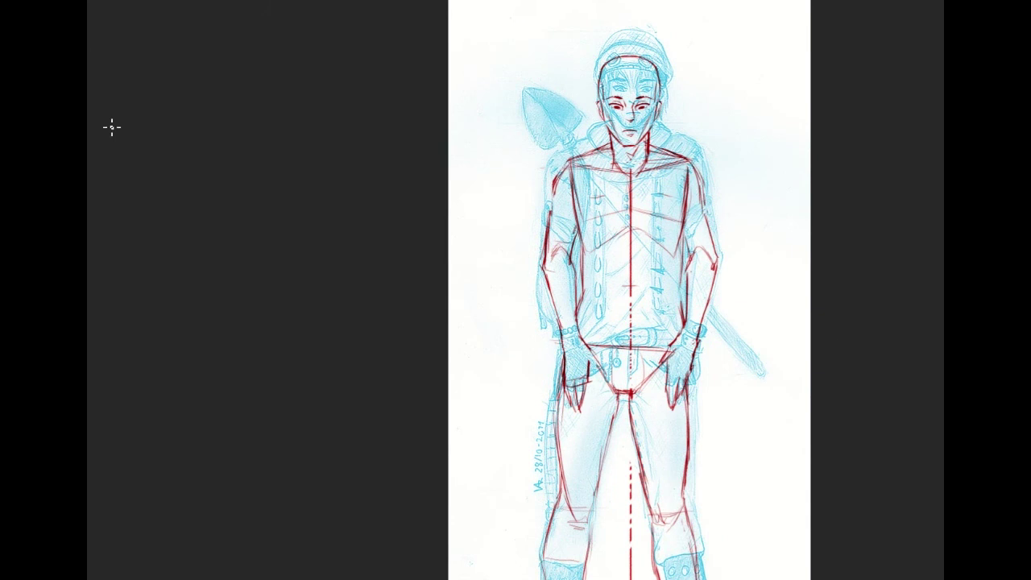
pyautogui.moveTo(634, 338); pyautogui.dragTo(597, 339)
pyautogui.hotkey('ctrl', 't')
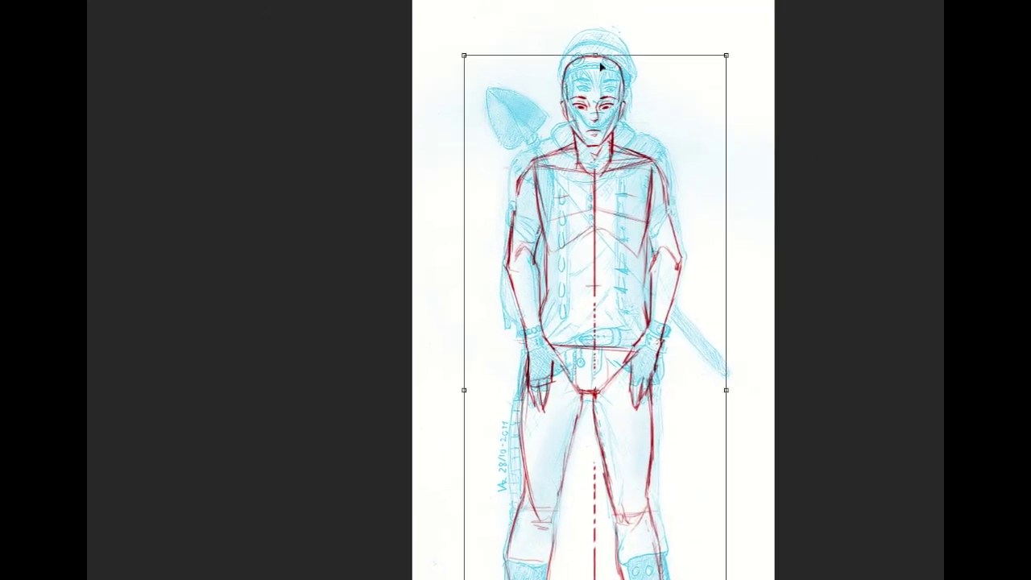
pyautogui.moveTo(593, 52); pyautogui.dragTo(600, 34)
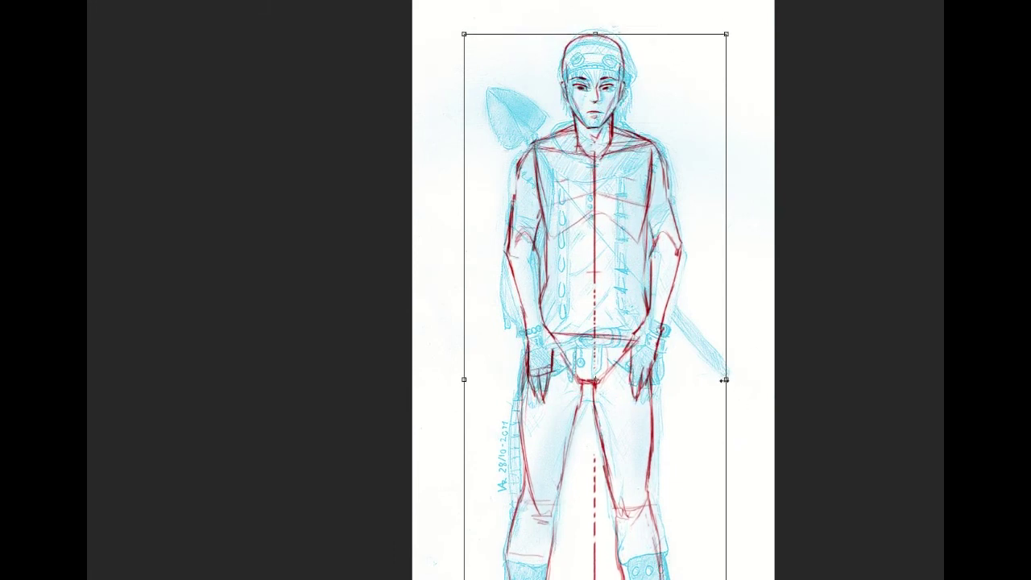
pyautogui.moveTo(725, 379); pyautogui.dragTo(728, 379)
pyautogui.moveTo(775, 247)
pyautogui.mouseDown()
pyautogui.moveTo(741, 106)
pyautogui.moveTo(749, 204)
pyautogui.moveTo(777, 248)
pyautogui.mouseUp()
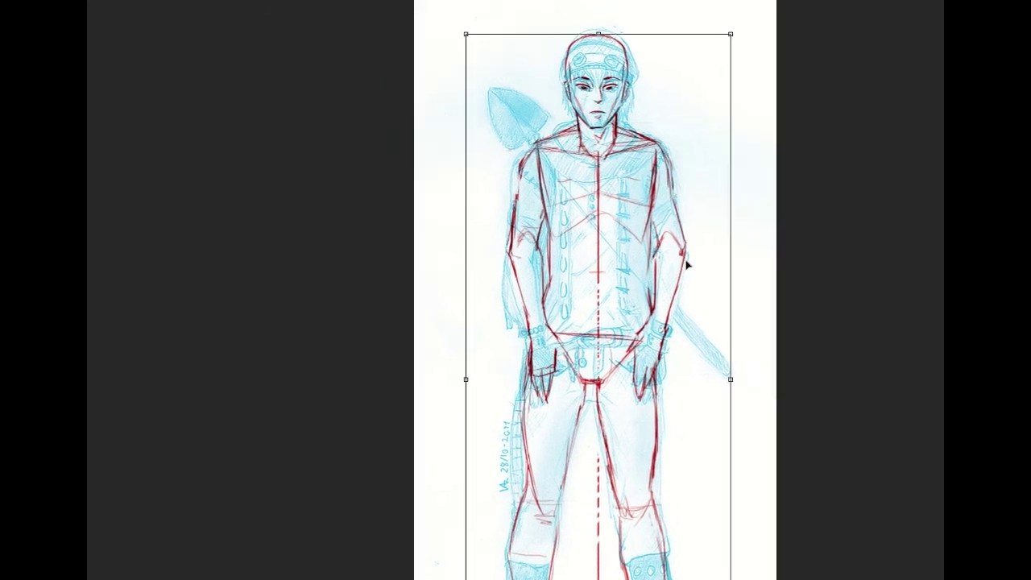
pyautogui.press('Return')
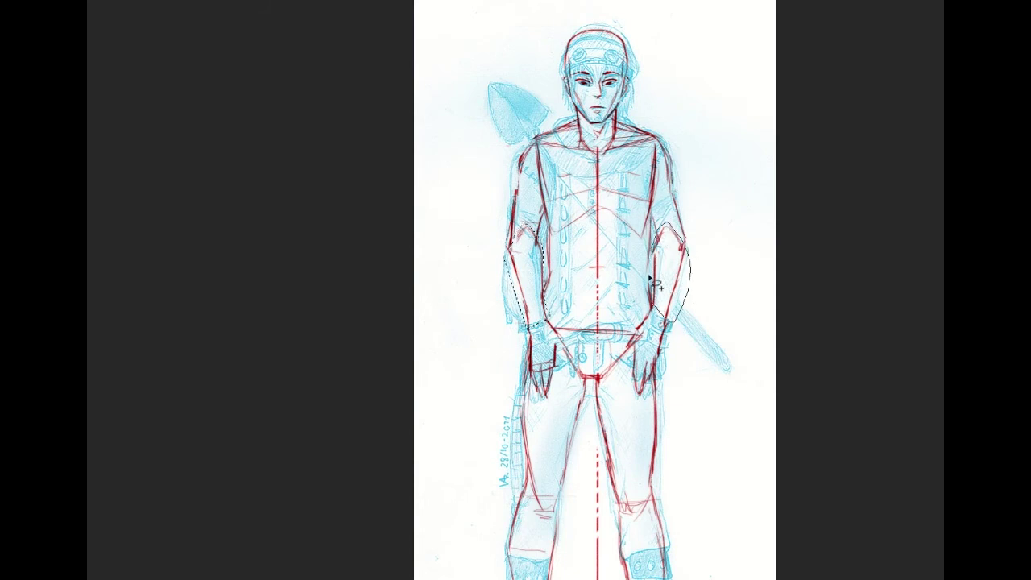
# Select both forearms between elbow and wrist and shorten them slightly from the elbow end
pyautogui.moveTo(673, 337); pyautogui.dragTo(661, 313)
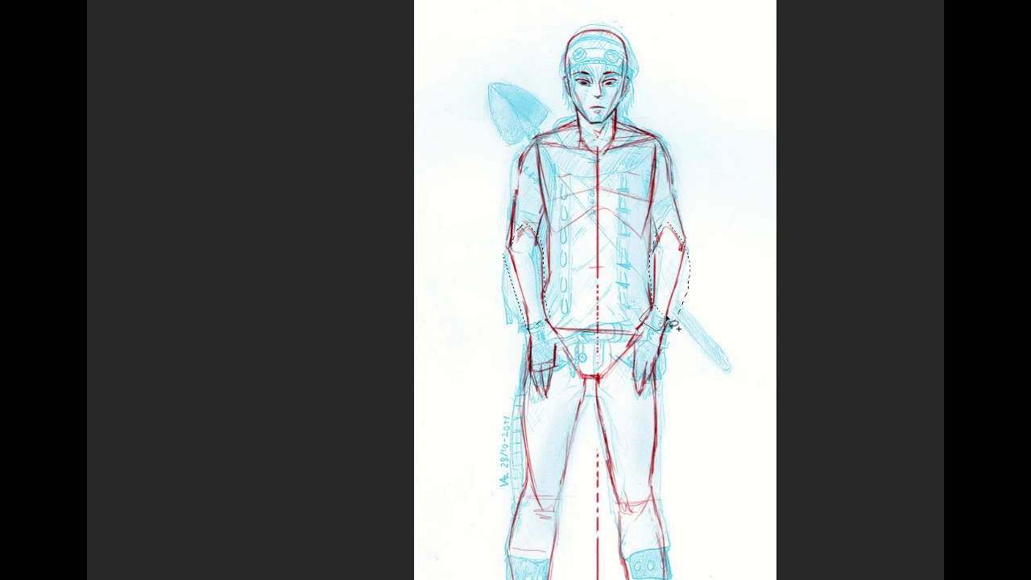
pyautogui.hotkey('ctrl', 't')
pyautogui.moveTo(597, 224); pyautogui.dragTo(598, 231)
pyautogui.press('Return')
pyautogui.hotkey('ctrl', 'd')
pyautogui.moveTo(597, 322); pyautogui.dragTo(620, 187)
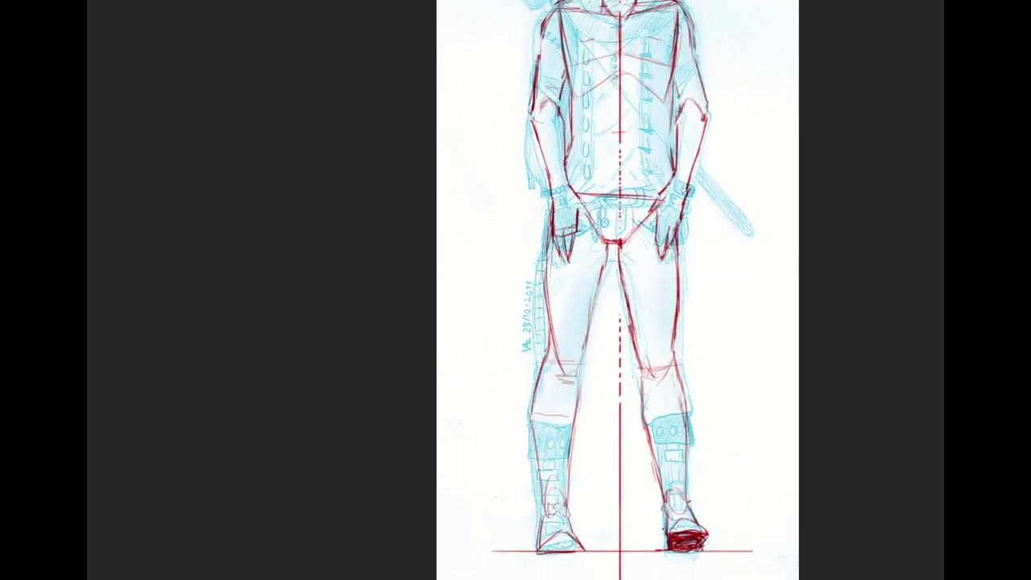
pyautogui.scroll(3, 599, 206)
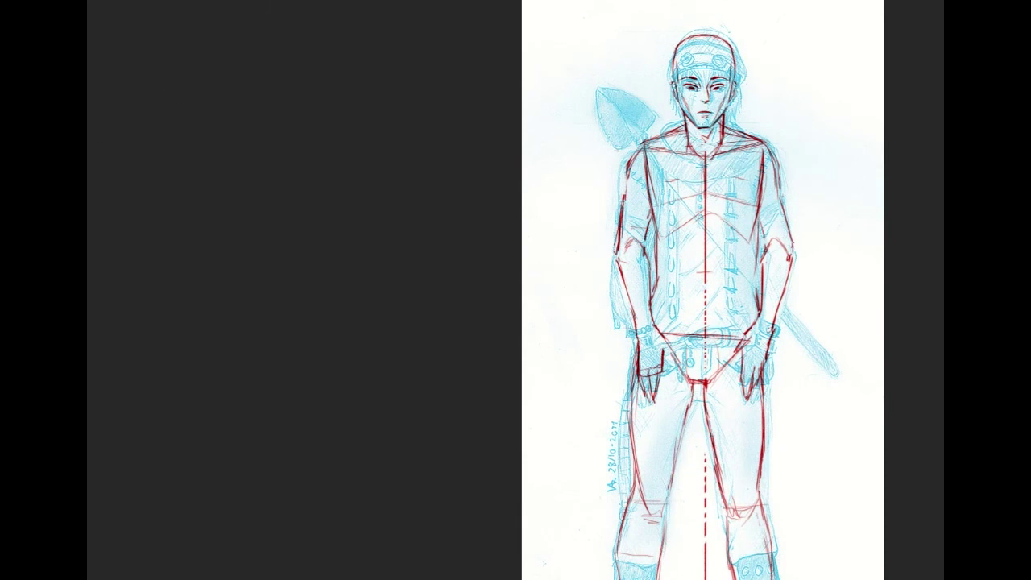
pyautogui.hscroll(3, 600, 215)
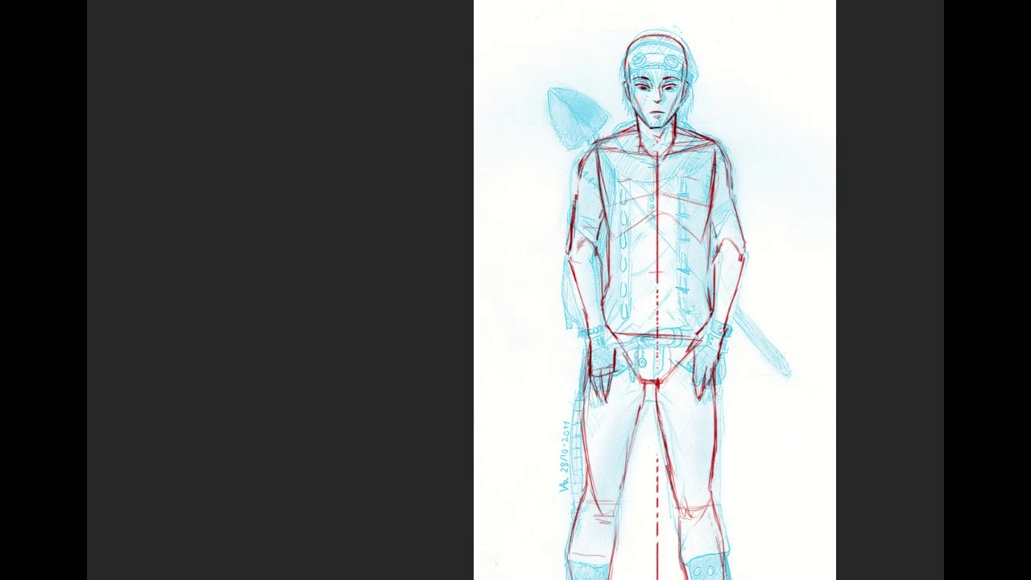
pyautogui.moveTo(725, 370); pyautogui.dragTo(680, 231)
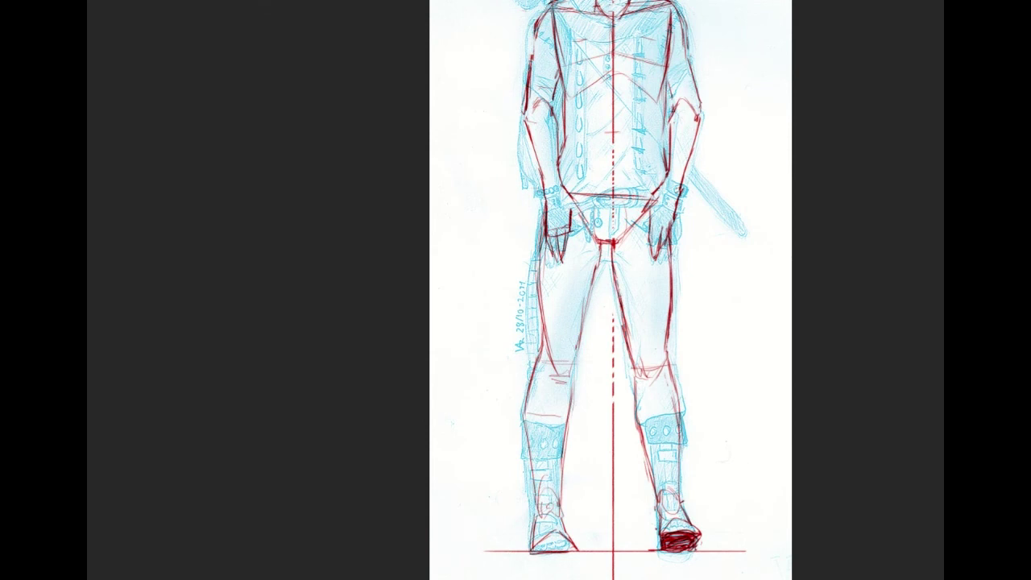
# Set the brush colour to green and sketch the trouser crotch lines, diagonal thigh folds and a mark at the outer knee
pyautogui.hotkey('ctrl', '+')
pyautogui.hotkey('ctrl', '+')
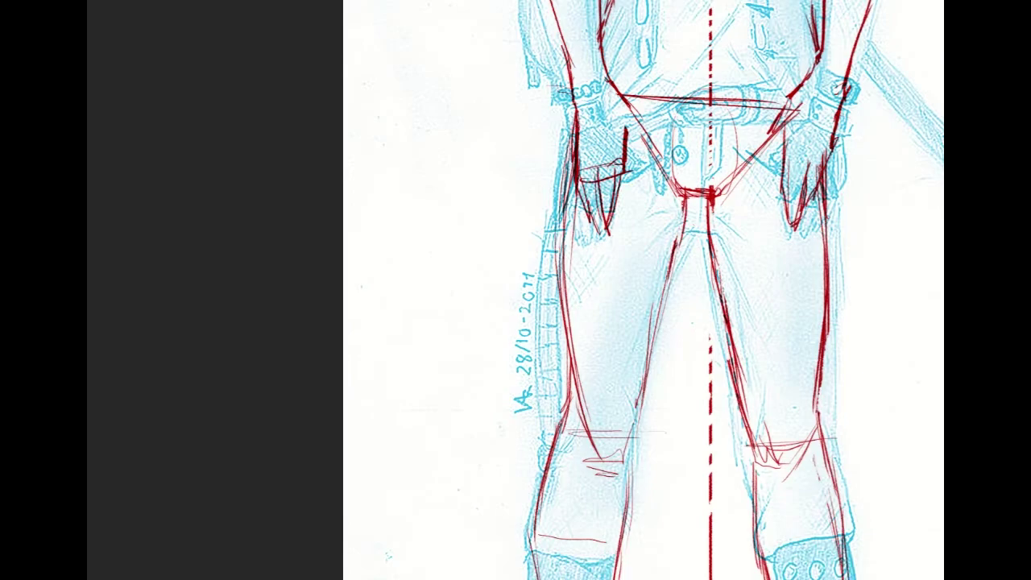
pyautogui.hotkey('ctrl', '-')
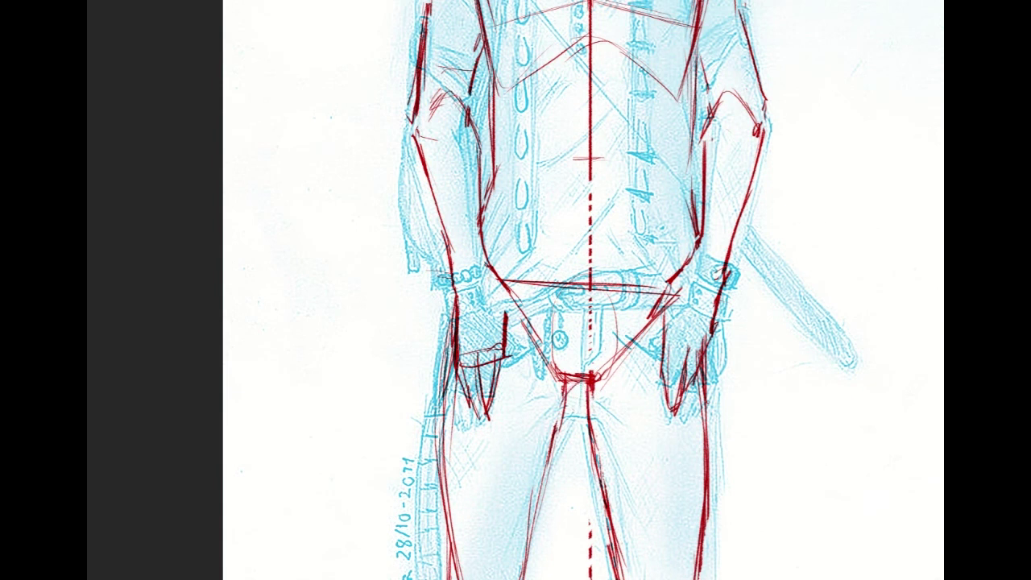
pyautogui.moveTo(773, 359)
pyautogui.mouseDown()
pyautogui.moveTo(806, 401)
pyautogui.moveTo(789, 435)
pyautogui.mouseUp()
pyautogui.hotkey('ctrl', 'z')
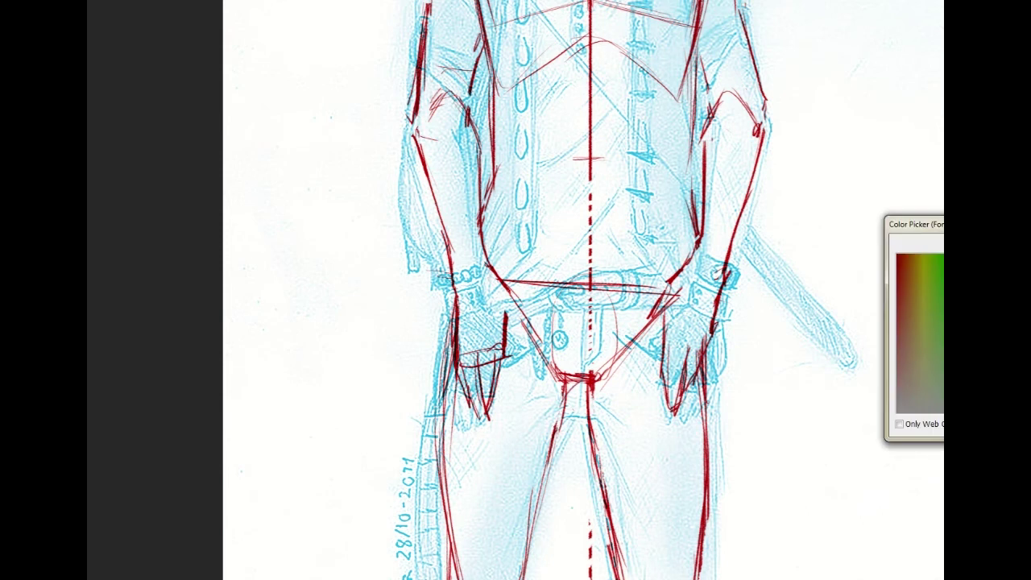
pyautogui.press('Return')
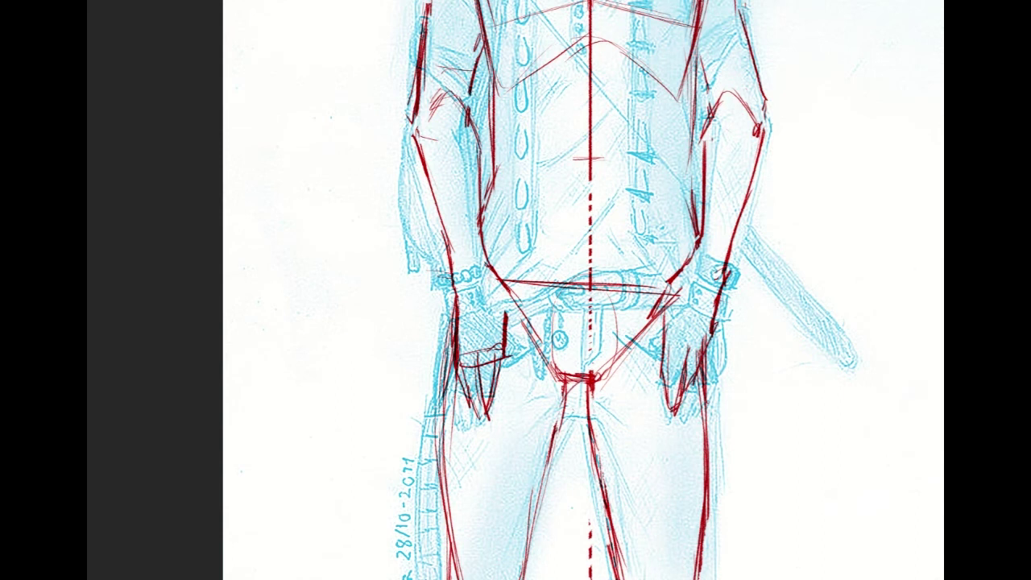
pyautogui.moveTo(750, 452); pyautogui.dragTo(726, 277)
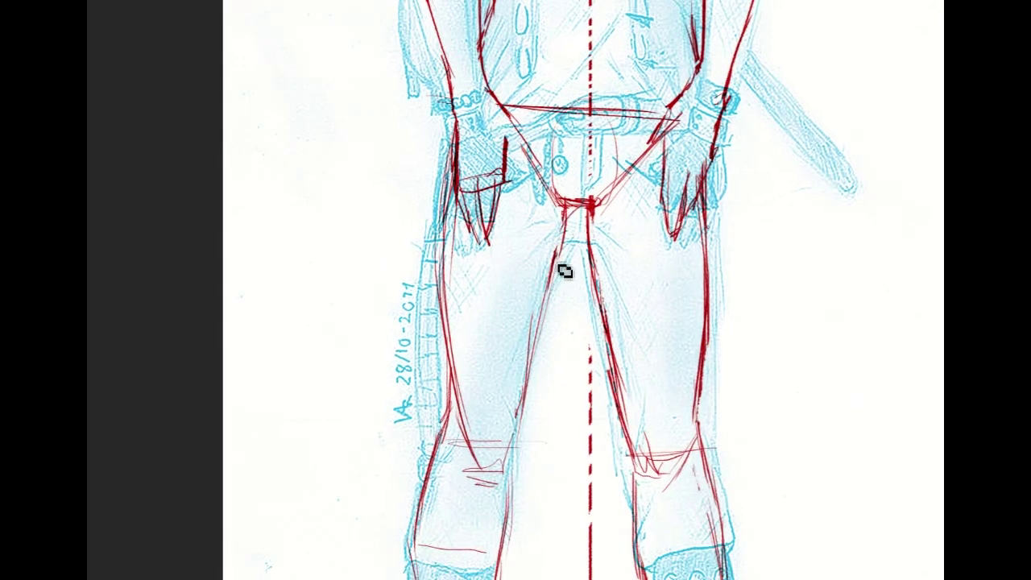
pyautogui.moveTo(560, 243)
pyautogui.mouseDown()
pyautogui.moveTo(585, 221)
pyautogui.moveTo(588, 267)
pyautogui.mouseUp()
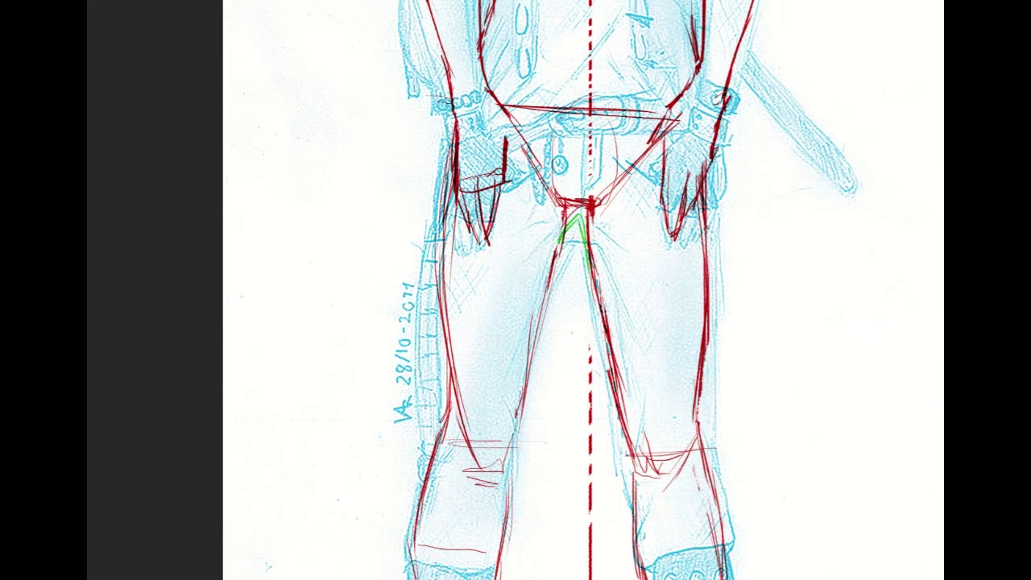
pyautogui.moveTo(560, 203)
pyautogui.mouseDown()
pyautogui.moveTo(594, 203)
pyautogui.moveTo(675, 329)
pyautogui.mouseUp()
pyautogui.moveTo(699, 420); pyautogui.dragTo(690, 446)
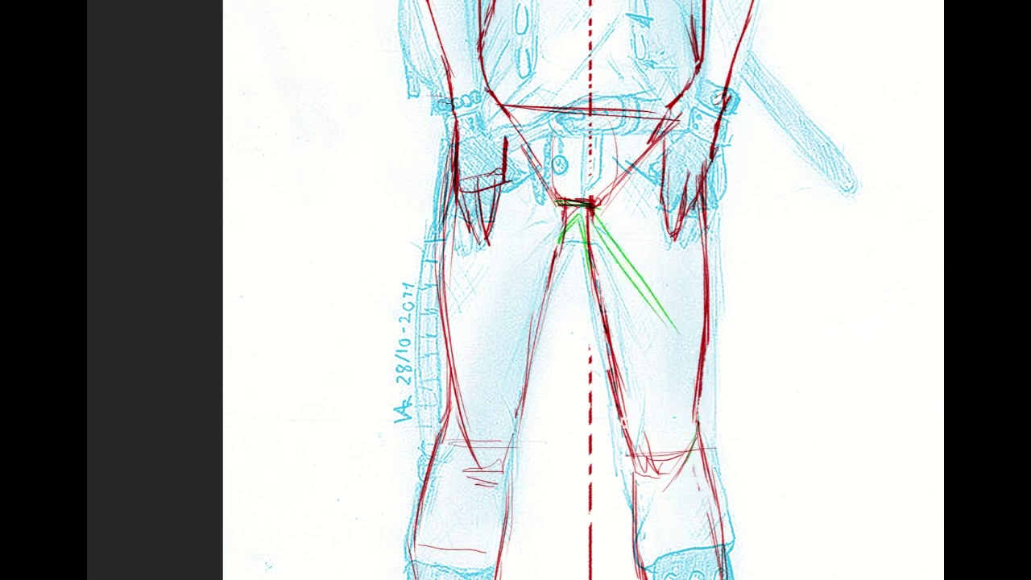
# Draw the trouser leg on the viewer's right in green, with outer thigh contour, baggy knee folds and curved hem above the boot
pyautogui.scroll(-2, 583, 290)
pyautogui.moveTo(636, 408)
pyautogui.mouseDown()
pyautogui.moveTo(619, 448)
pyautogui.moveTo(653, 502)
pyautogui.moveTo(723, 465)
pyautogui.mouseUp()
pyautogui.moveTo(697, 348); pyautogui.dragTo(739, 473)
pyautogui.moveTo(709, 281); pyautogui.dragTo(661, 458)
pyautogui.moveTo(699, 365)
pyautogui.mouseDown()
pyautogui.moveTo(670, 461)
pyautogui.moveTo(712, 426)
pyautogui.mouseUp()
pyautogui.moveTo(688, 468); pyautogui.dragTo(712, 443)
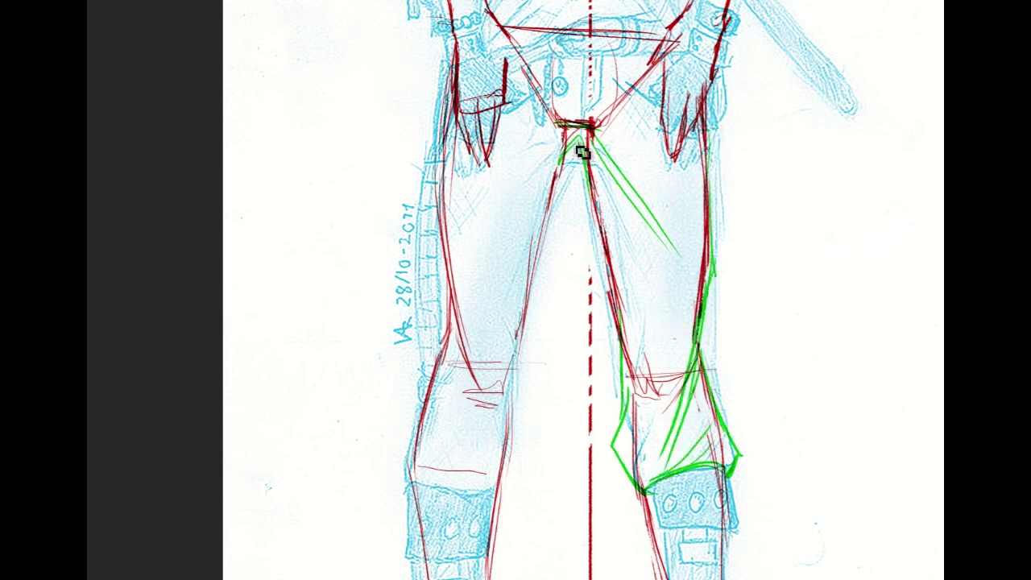
# Outline the trouser leg on the viewer's left in green, with inner thigh, rounded knee curve, flared lower sides and curved hem
pyautogui.moveTo(519, 346); pyautogui.dragTo(568, 161)
pyautogui.moveTo(453, 337); pyautogui.dragTo(524, 315)
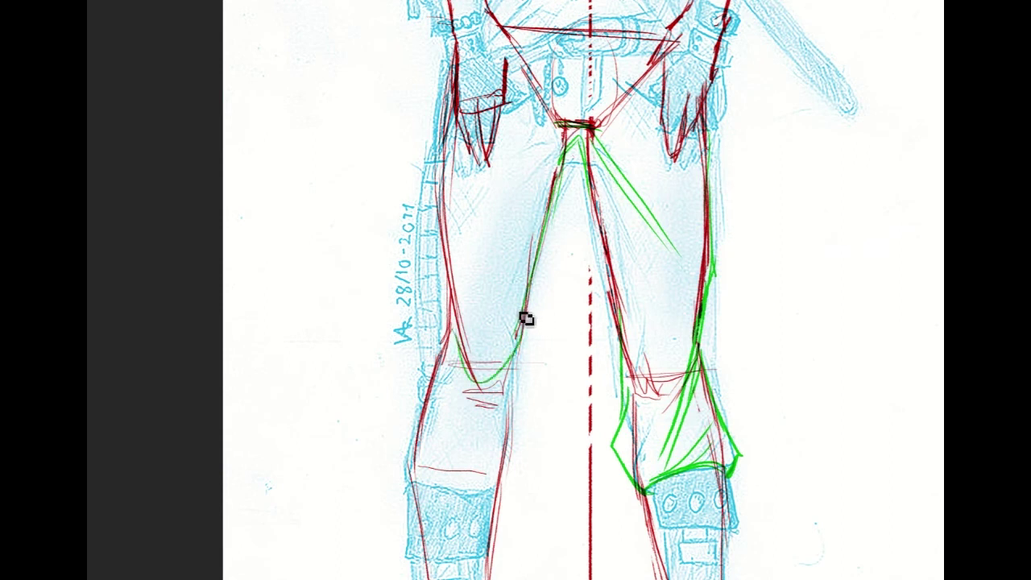
pyautogui.moveTo(448, 379)
pyautogui.mouseDown()
pyautogui.moveTo(433, 401)
pyautogui.moveTo(419, 489)
pyautogui.mouseUp()
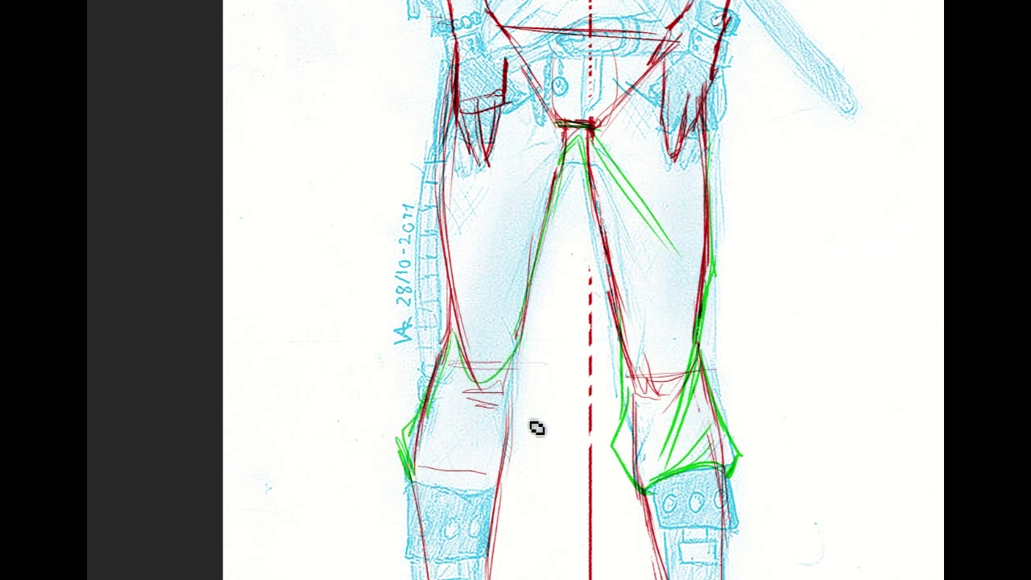
pyautogui.moveTo(515, 372)
pyautogui.mouseDown()
pyautogui.moveTo(523, 458)
pyautogui.moveTo(493, 488)
pyautogui.mouseUp()
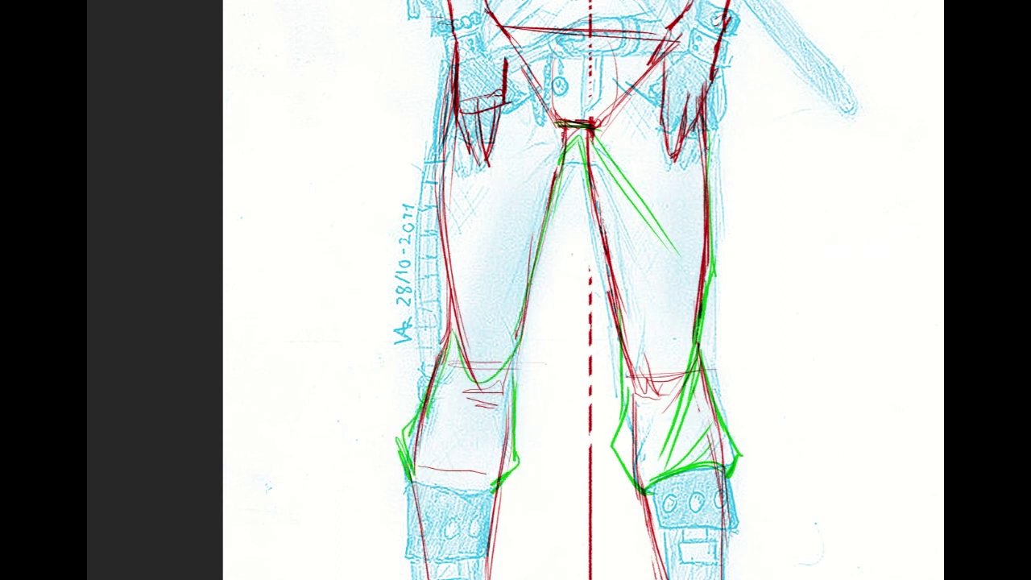
pyautogui.scroll(-3, 588, 323)
pyautogui.moveTo(422, 256); pyautogui.dragTo(501, 270)
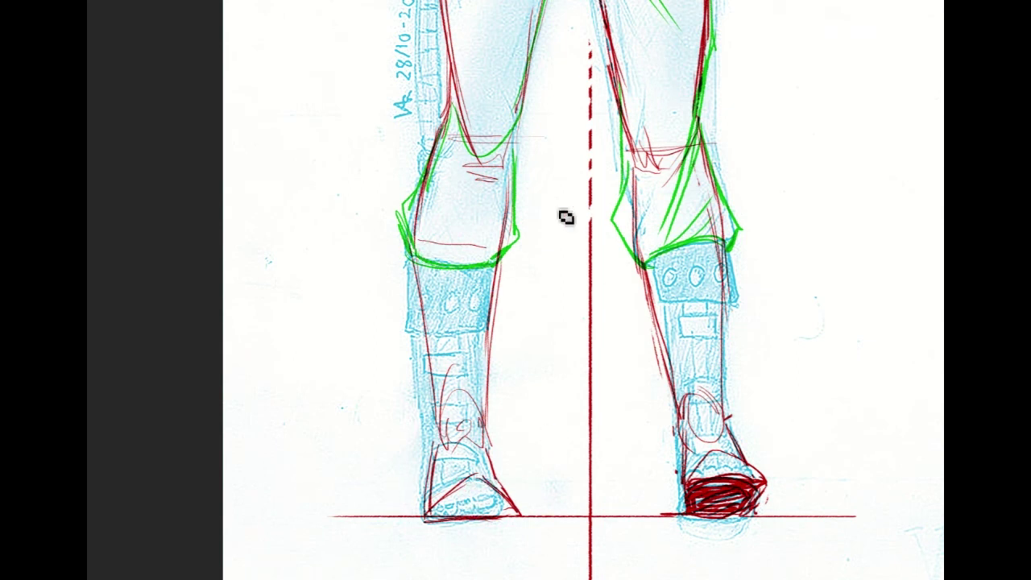
# Draw the green boot cuff below the trouser hem on the viewer's right, with short sides and a curved lower edge
pyautogui.moveTo(435, 416); pyautogui.dragTo(429, 453)
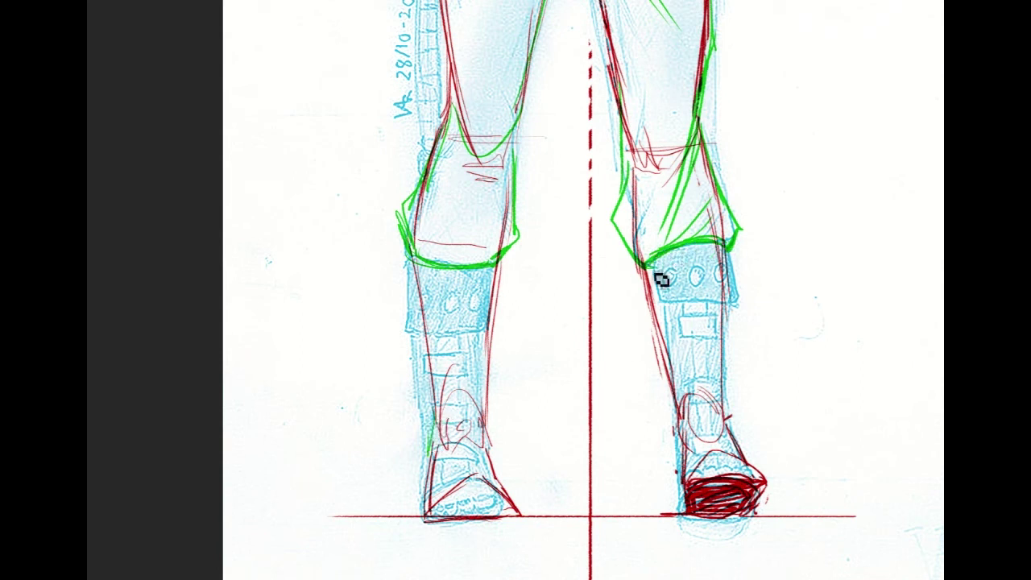
pyautogui.moveTo(654, 298)
pyautogui.mouseDown()
pyautogui.moveTo(712, 305)
pyautogui.moveTo(689, 298)
pyautogui.moveTo(746, 266)
pyautogui.moveTo(737, 254)
pyautogui.moveTo(733, 297)
pyautogui.mouseUp()
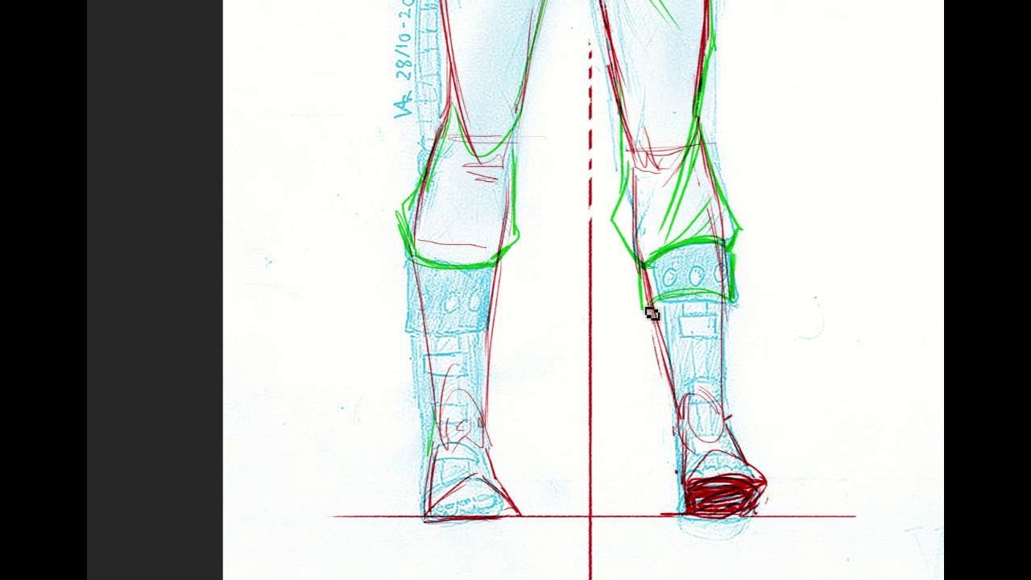
pyautogui.moveTo(652, 314)
pyautogui.mouseDown()
pyautogui.moveTo(709, 300)
pyautogui.moveTo(734, 314)
pyautogui.mouseUp()
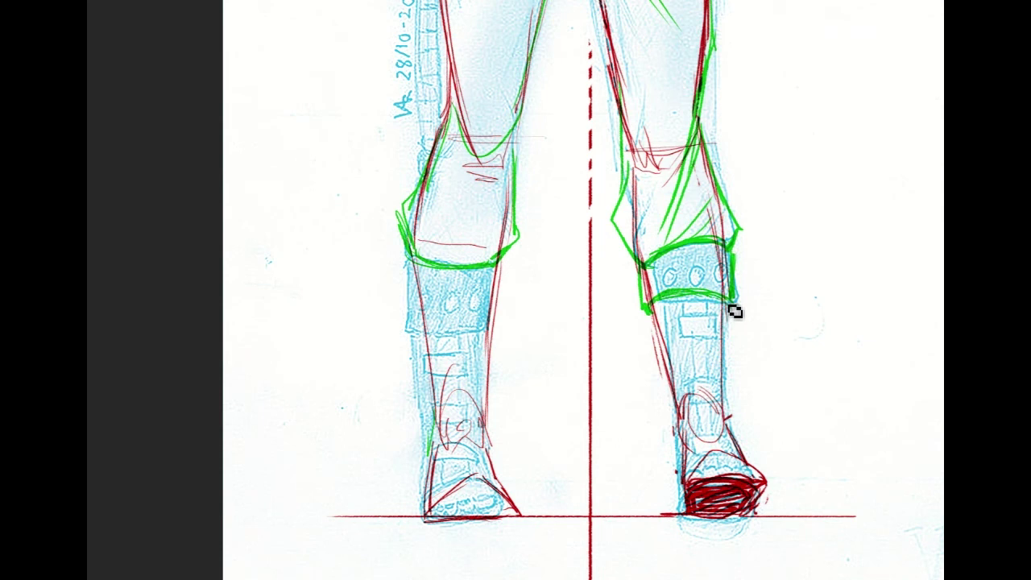
# Draw the boot cuff on the viewer's left in green and run both sides of the boot shaft down to the ankle
pyautogui.moveTo(406, 258)
pyautogui.mouseDown()
pyautogui.moveTo(414, 284)
pyautogui.moveTo(436, 311)
pyautogui.moveTo(417, 299)
pyautogui.moveTo(489, 302)
pyautogui.moveTo(516, 316)
pyautogui.moveTo(426, 315)
pyautogui.moveTo(510, 305)
pyautogui.mouseUp()
pyautogui.moveTo(501, 265); pyautogui.dragTo(497, 306)
pyautogui.moveTo(410, 264)
pyautogui.mouseDown()
pyautogui.moveTo(415, 306)
pyautogui.moveTo(493, 312)
pyautogui.mouseUp()
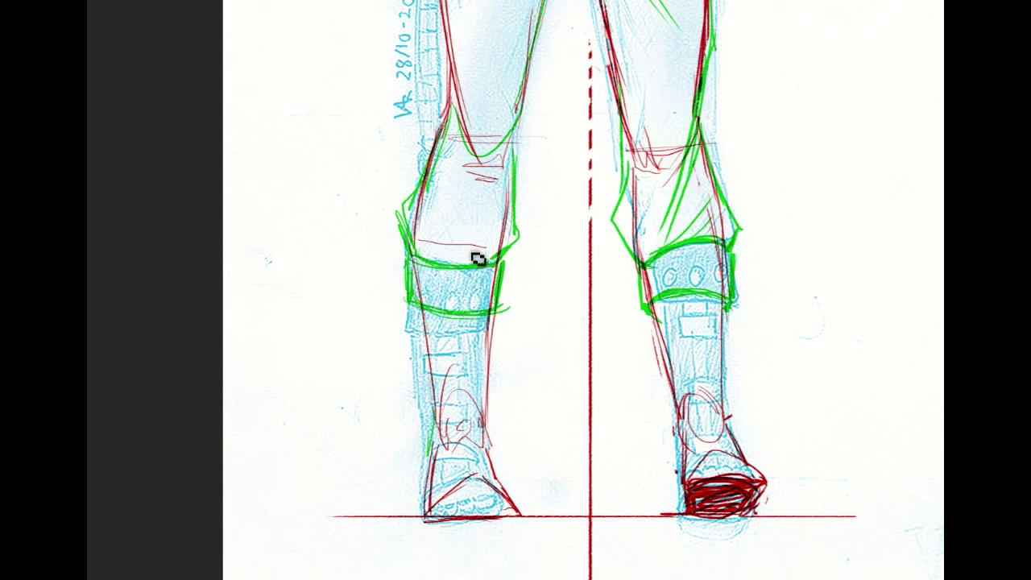
pyautogui.moveTo(410, 263)
pyautogui.mouseDown()
pyautogui.moveTo(412, 303)
pyautogui.moveTo(462, 313)
pyautogui.moveTo(424, 340)
pyautogui.moveTo(430, 442)
pyautogui.mouseUp()
pyautogui.moveTo(512, 319); pyautogui.dragTo(489, 443)
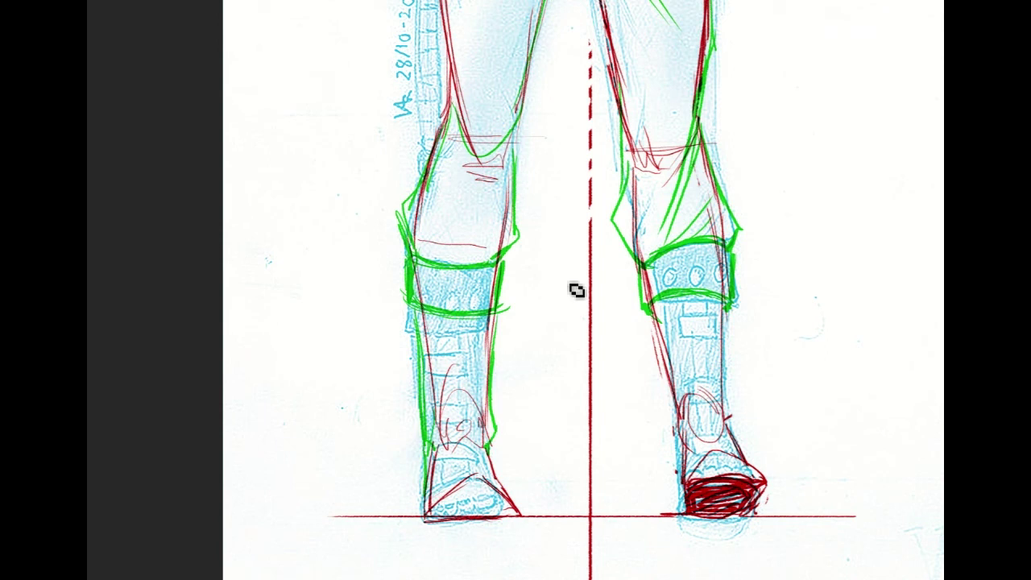
# Draw the boot shaft sides on the viewer's right in green, plus a curved toe cap with short vertical divisions on the other boot
pyautogui.moveTo(662, 343); pyautogui.dragTo(674, 440)
pyautogui.moveTo(736, 314); pyautogui.dragTo(739, 437)
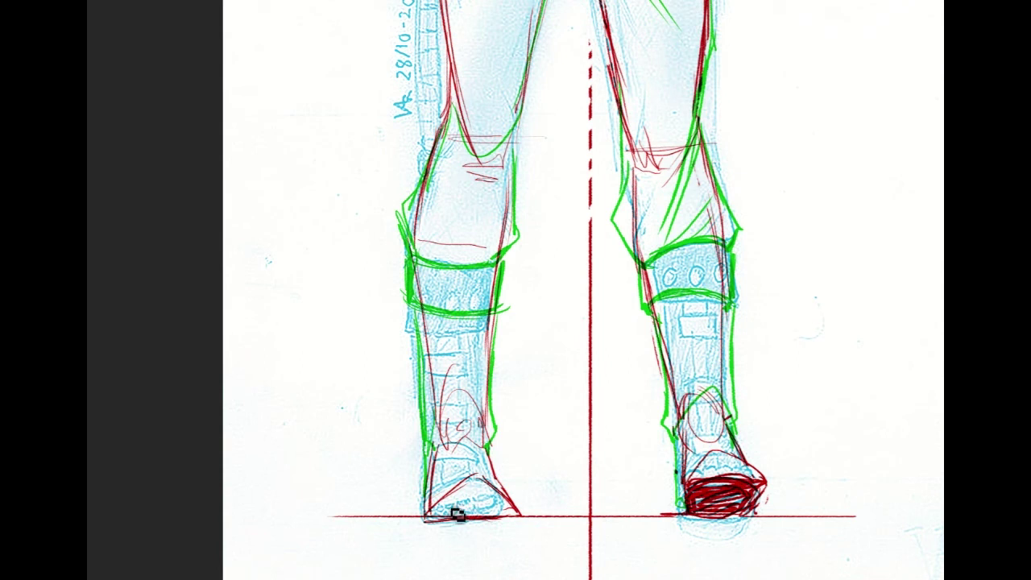
pyautogui.moveTo(428, 515)
pyautogui.mouseDown()
pyautogui.moveTo(502, 496)
pyautogui.moveTo(522, 513)
pyautogui.mouseUp()
pyautogui.moveTo(448, 498)
pyautogui.mouseDown()
pyautogui.moveTo(474, 484)
pyautogui.moveTo(524, 512)
pyautogui.mouseUp()
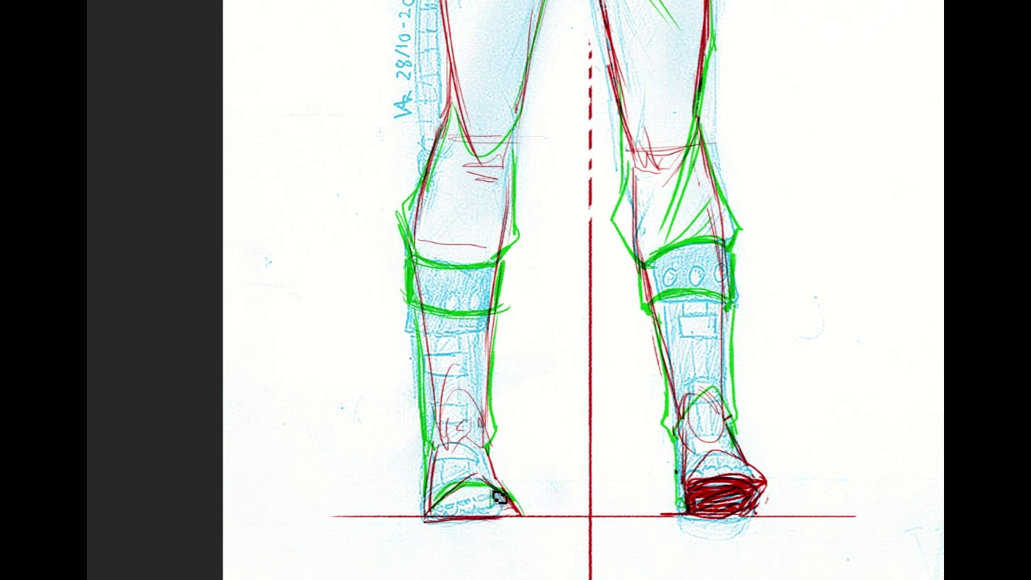
pyautogui.moveTo(488, 492); pyautogui.dragTo(493, 514)
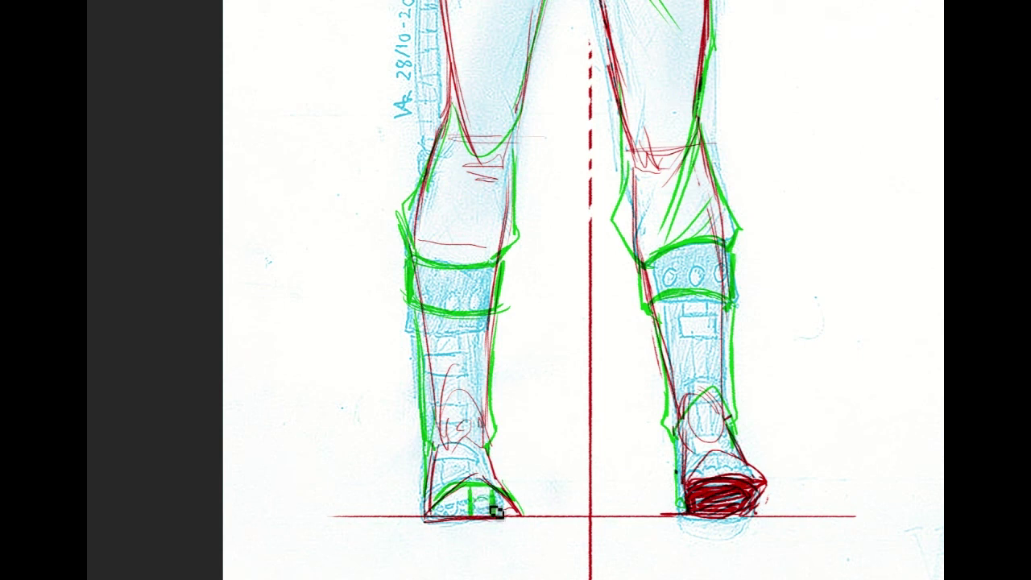
pyautogui.moveTo(456, 493)
pyautogui.mouseDown()
pyautogui.moveTo(455, 514)
pyautogui.moveTo(443, 515)
pyautogui.mouseUp()
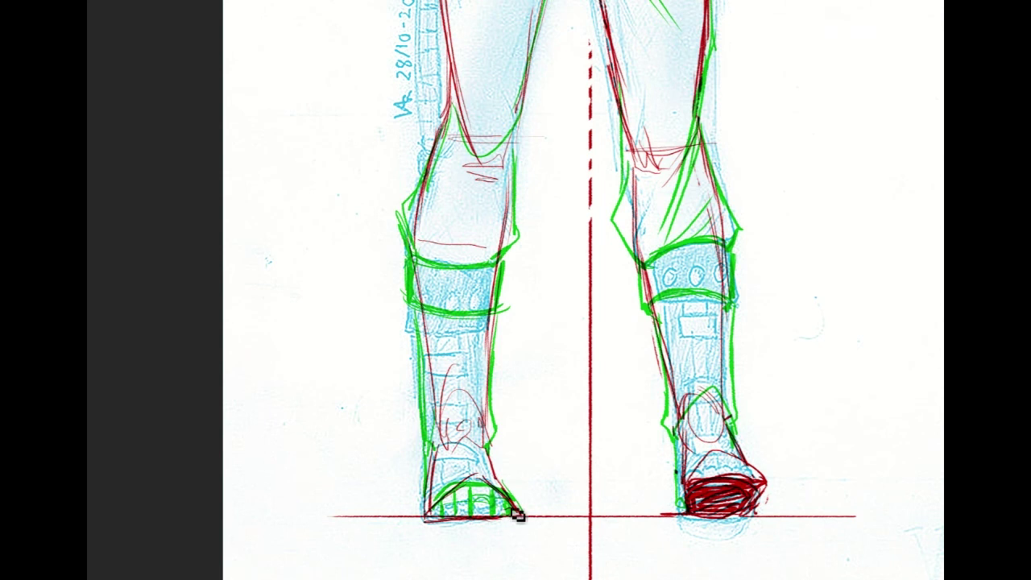
# Add the outer thigh contour of the trouser leg on the viewer's left in green, with diagonal and downward folds at the knee
pyautogui.scroll(5, 583, 290)
pyautogui.scroll(-1, 583, 290)
pyautogui.scroll(-3, 439, 339)
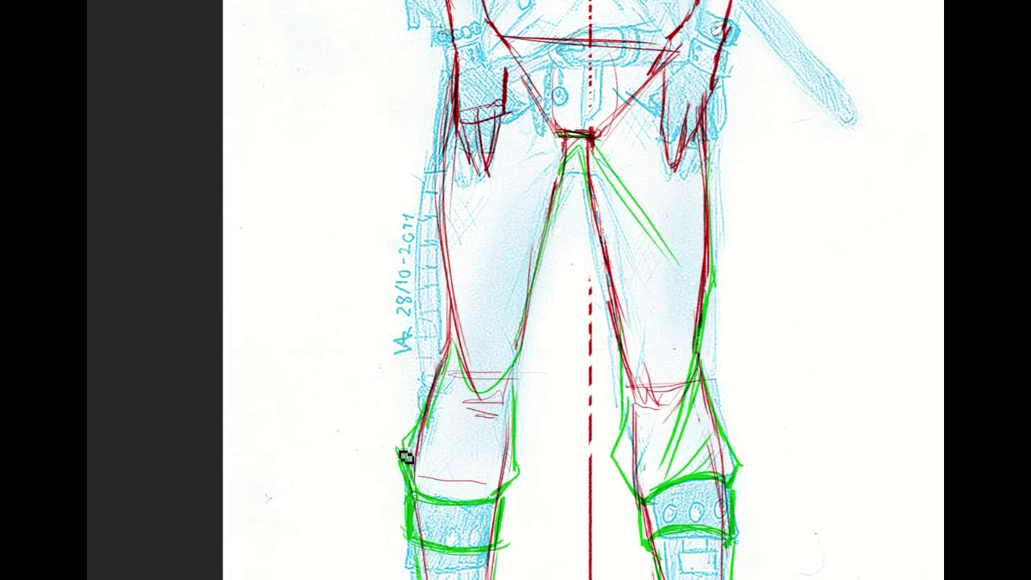
pyautogui.moveTo(432, 459); pyautogui.dragTo(518, 369)
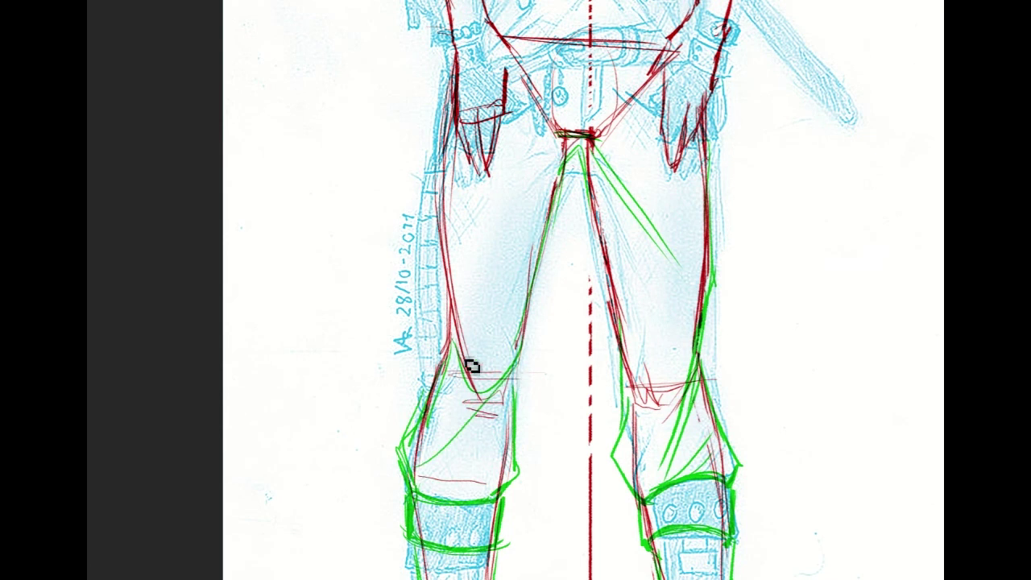
pyautogui.moveTo(442, 206); pyautogui.dragTo(452, 348)
pyautogui.moveTo(443, 235)
pyautogui.mouseDown()
pyautogui.moveTo(461, 390)
pyautogui.moveTo(497, 400)
pyautogui.moveTo(464, 328)
pyautogui.moveTo(456, 359)
pyautogui.moveTo(449, 333)
pyautogui.moveTo(417, 418)
pyautogui.mouseUp()
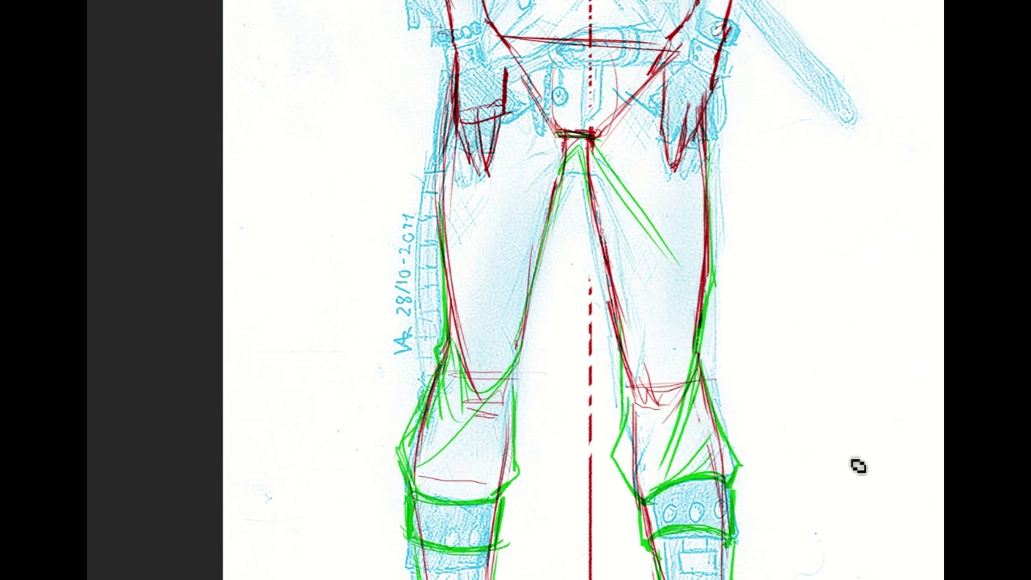
# Draw the trousers' hip edge and the pocket openings beside both hands in green
pyautogui.scroll(5, 444, 349)
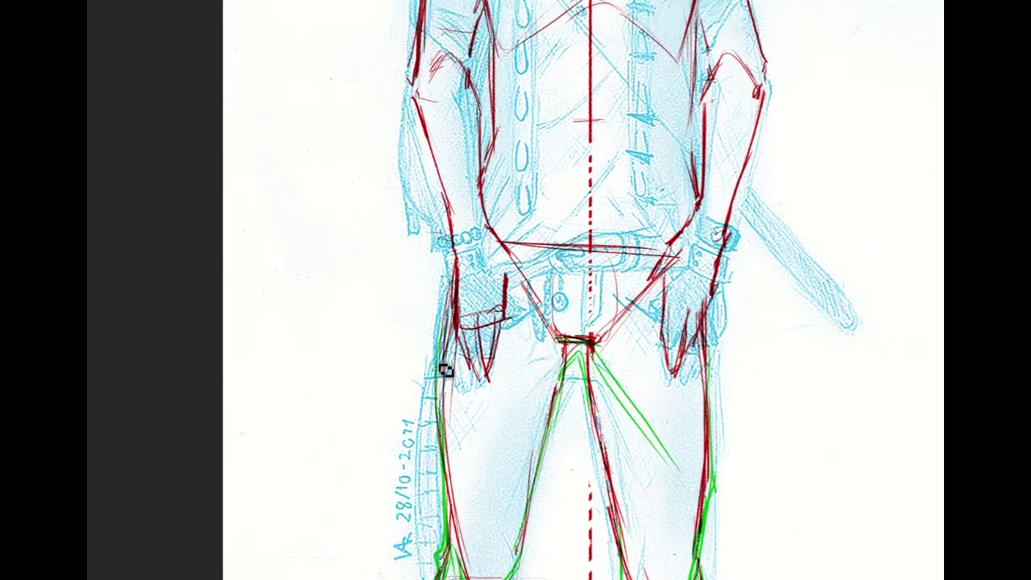
pyautogui.scroll(2, 553, 249)
pyautogui.moveTo(495, 301); pyautogui.dragTo(525, 354)
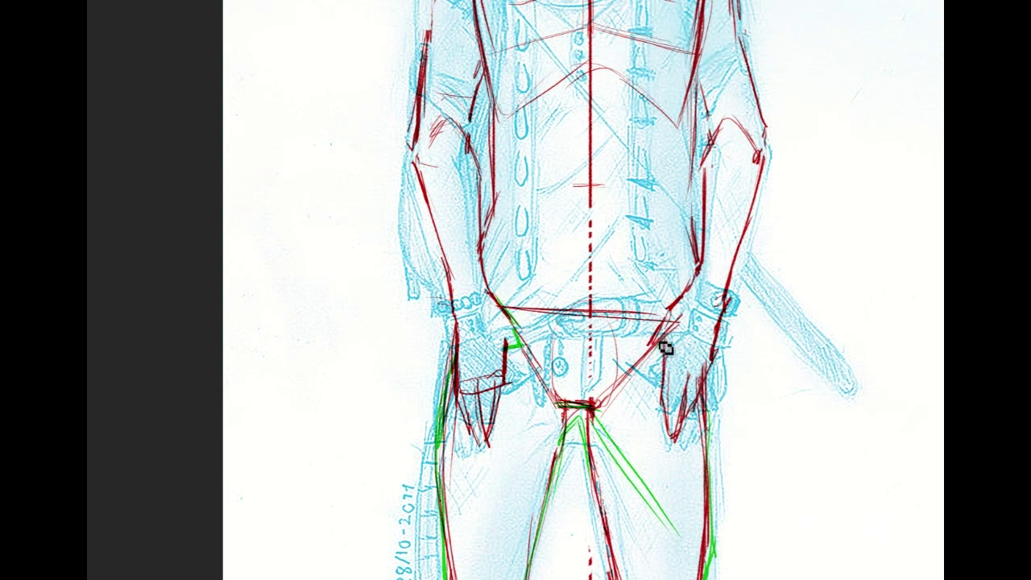
pyautogui.moveTo(630, 363)
pyautogui.mouseDown()
pyautogui.moveTo(647, 346)
pyautogui.moveTo(661, 384)
pyautogui.mouseUp()
pyautogui.moveTo(647, 347)
pyautogui.mouseDown()
pyautogui.moveTo(629, 338)
pyautogui.moveTo(618, 361)
pyautogui.mouseUp()
# Draw the waistband line and the curved shirt hem above it in green, with short gathered folds near the hip on the viewer's right
pyautogui.moveTo(508, 309); pyautogui.dragTo(619, 325)
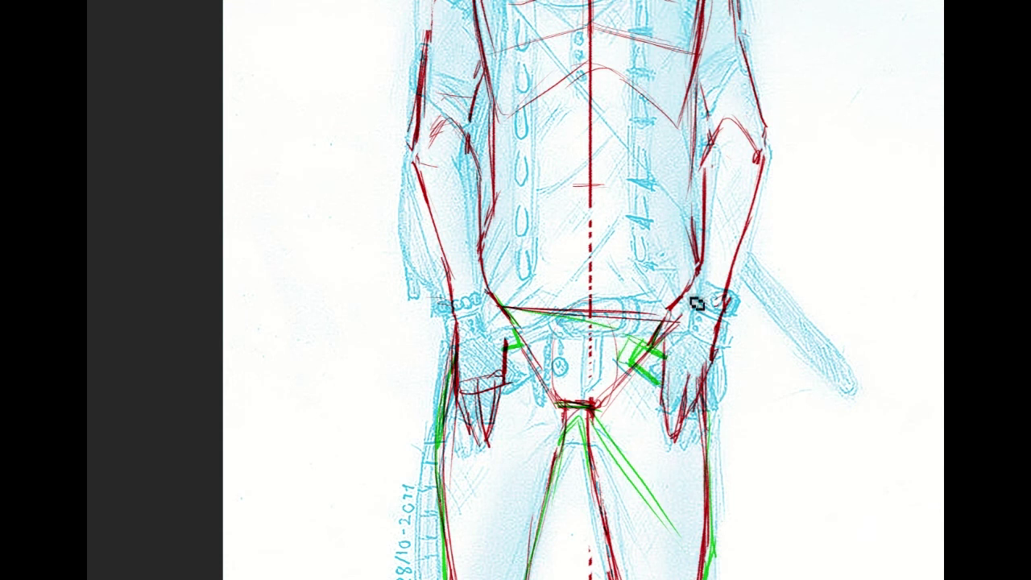
pyautogui.moveTo(504, 306); pyautogui.dragTo(661, 274)
pyautogui.moveTo(624, 280); pyautogui.dragTo(663, 302)
pyautogui.moveTo(535, 310)
pyautogui.mouseDown()
pyautogui.moveTo(621, 320)
pyautogui.moveTo(586, 317)
pyautogui.mouseUp()
pyautogui.moveTo(572, 316); pyautogui.dragTo(642, 320)
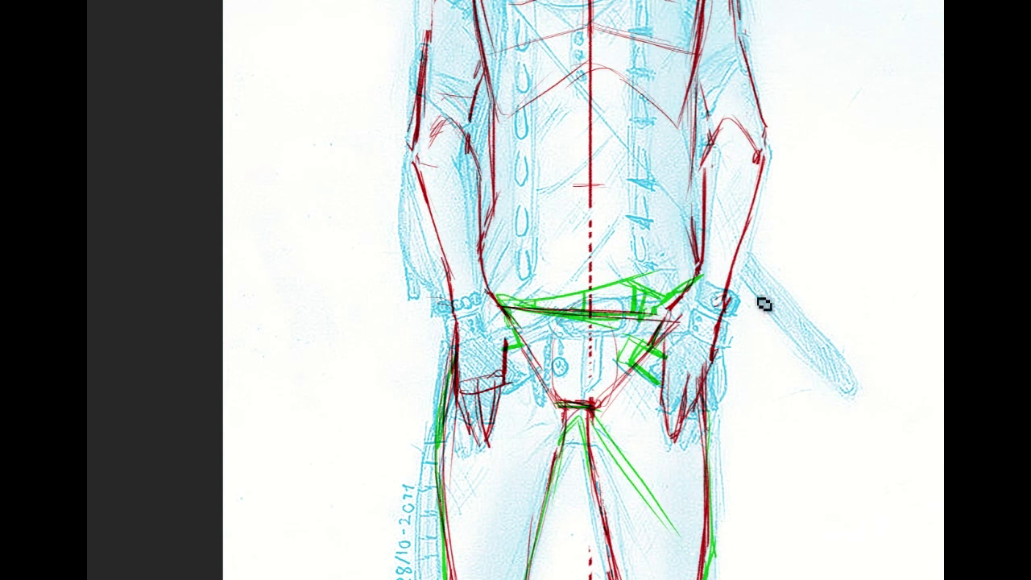
# Draw long curved folds sweeping diagonally across the shirt's belly in green
pyautogui.scroll(2, 679, 343)
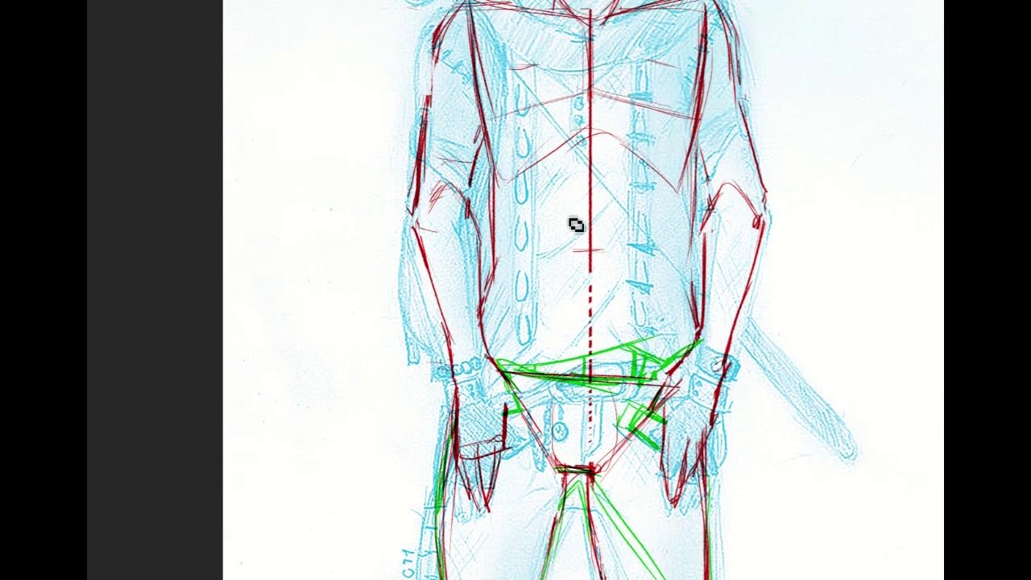
pyautogui.moveTo(499, 287)
pyautogui.mouseDown()
pyautogui.moveTo(661, 214)
pyautogui.moveTo(693, 189)
pyautogui.moveTo(700, 195)
pyautogui.mouseUp()
pyautogui.moveTo(523, 309); pyautogui.dragTo(686, 239)
pyautogui.moveTo(667, 290); pyautogui.dragTo(617, 327)
# Outline the loose shape outside the forearm on the viewer's left in green, temporarily hiding the red sketch to check the pencil drawing
pyautogui.scroll(3, 533, 330)
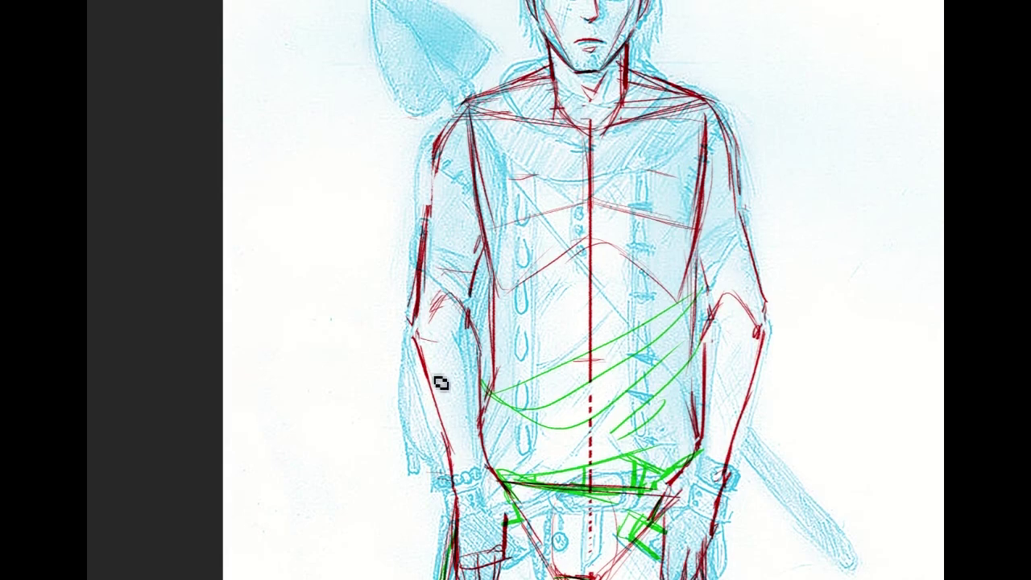
pyautogui.moveTo(407, 318); pyautogui.dragTo(401, 417)
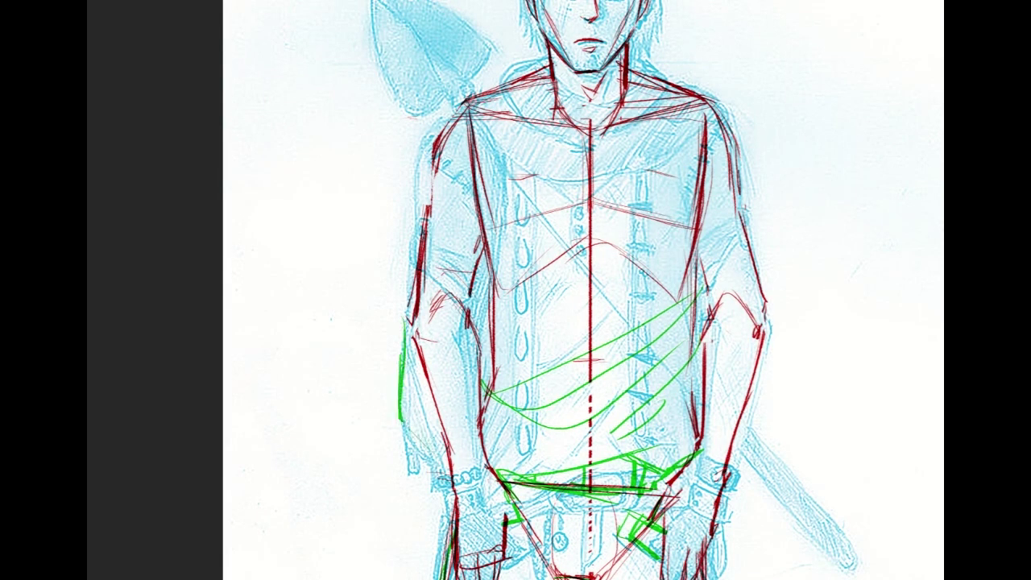
pyautogui.press('Delete')
pyautogui.hotkey('ctrl', ',')
pyautogui.hotkey('ctrl', ',')
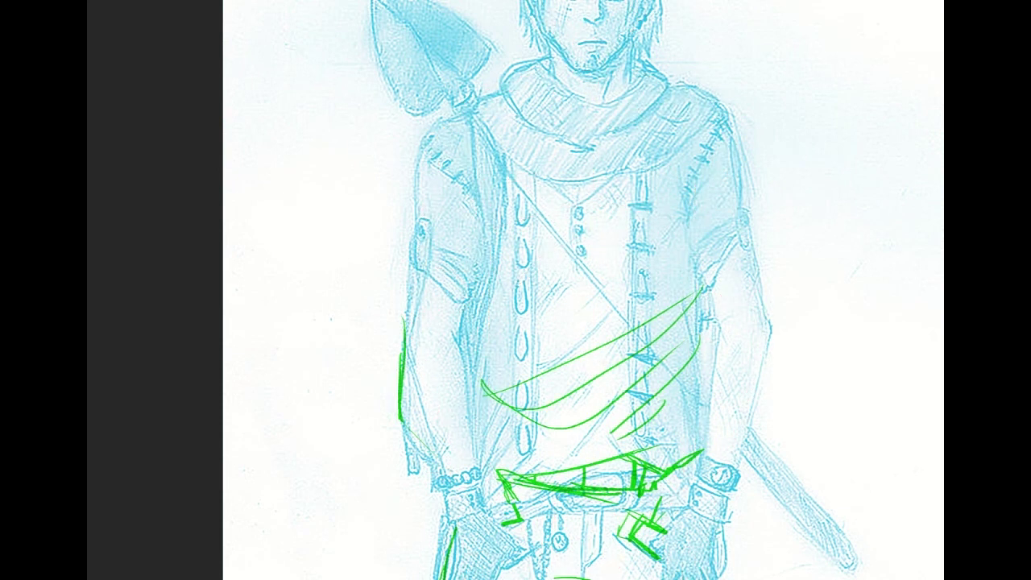
pyautogui.hotkey('ctrl', ',')
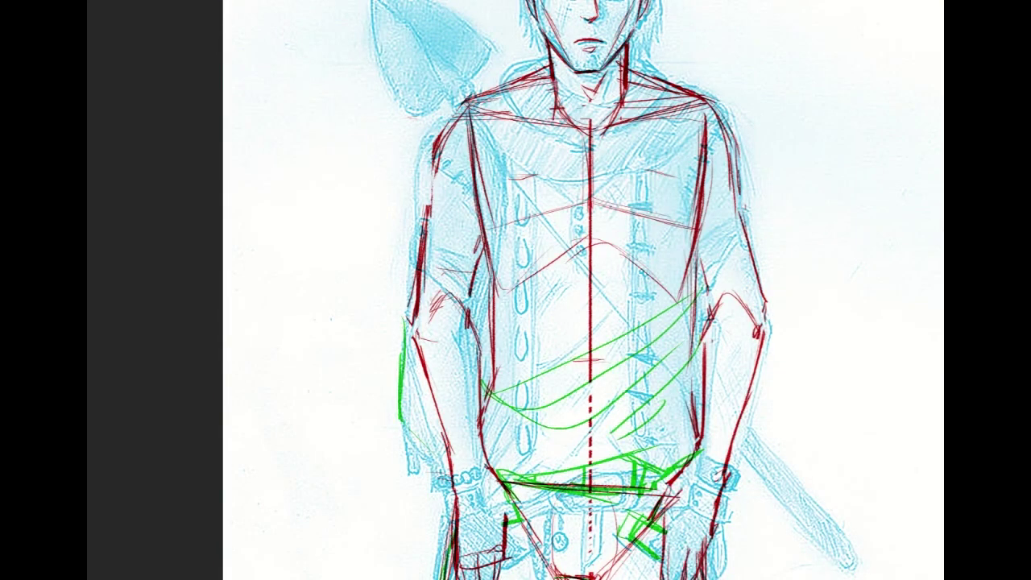
pyautogui.moveTo(481, 302)
pyautogui.mouseDown()
pyautogui.moveTo(460, 229)
pyautogui.moveTo(481, 323)
pyautogui.mouseUp()
pyautogui.moveTo(398, 448); pyautogui.dragTo(449, 497)
# Draw both short sleeves in green, with outer contours, diagonal folds and rolled cuffs above the elbows
pyautogui.moveTo(420, 294); pyautogui.dragTo(469, 327)
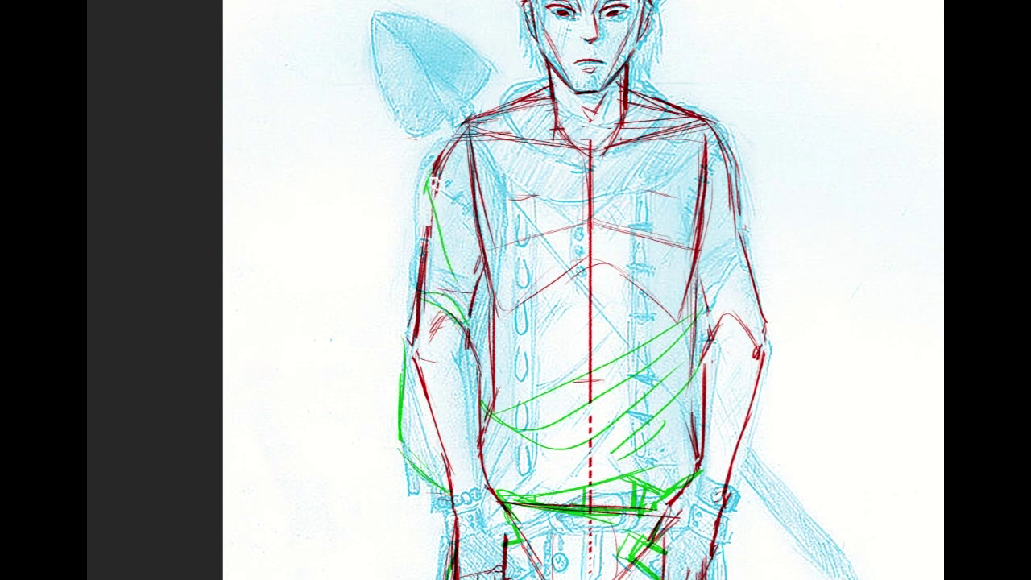
pyautogui.moveTo(432, 196)
pyautogui.mouseDown()
pyautogui.moveTo(409, 288)
pyautogui.moveTo(472, 325)
pyautogui.moveTo(483, 284)
pyautogui.mouseUp()
pyautogui.moveTo(406, 282); pyautogui.dragTo(475, 274)
pyautogui.moveTo(694, 284)
pyautogui.mouseDown()
pyautogui.moveTo(722, 311)
pyautogui.moveTo(761, 307)
pyautogui.mouseUp()
pyautogui.moveTo(739, 175); pyautogui.dragTo(767, 310)
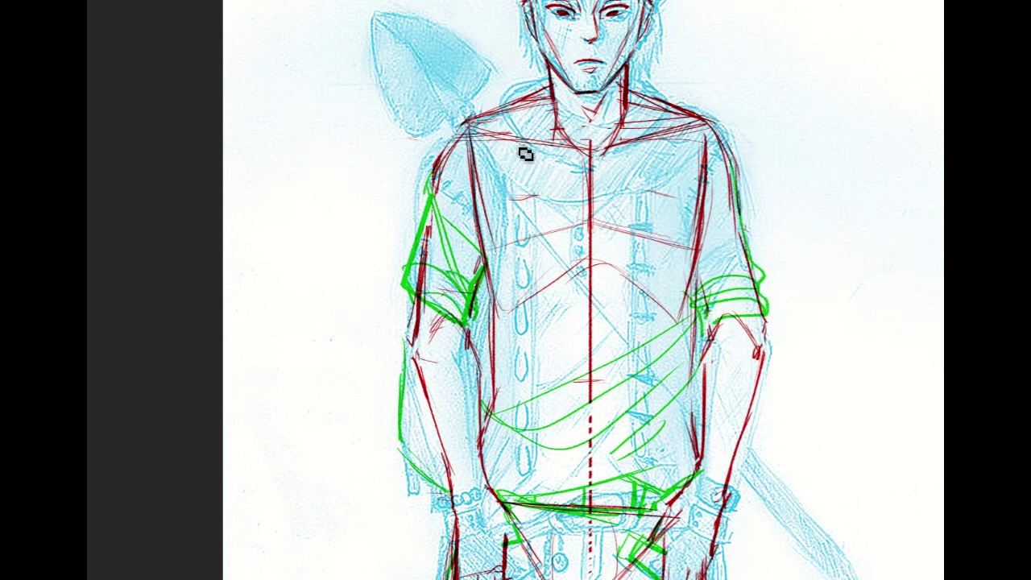
# Draw the scarf in green as draped curves hanging from shoulder to shoulder, with its raised edges beside the neck
pyautogui.moveTo(488, 116); pyautogui.dragTo(654, 191)
pyautogui.moveTo(705, 122); pyautogui.dragTo(571, 251)
pyautogui.moveTo(499, 145); pyautogui.dragTo(681, 165)
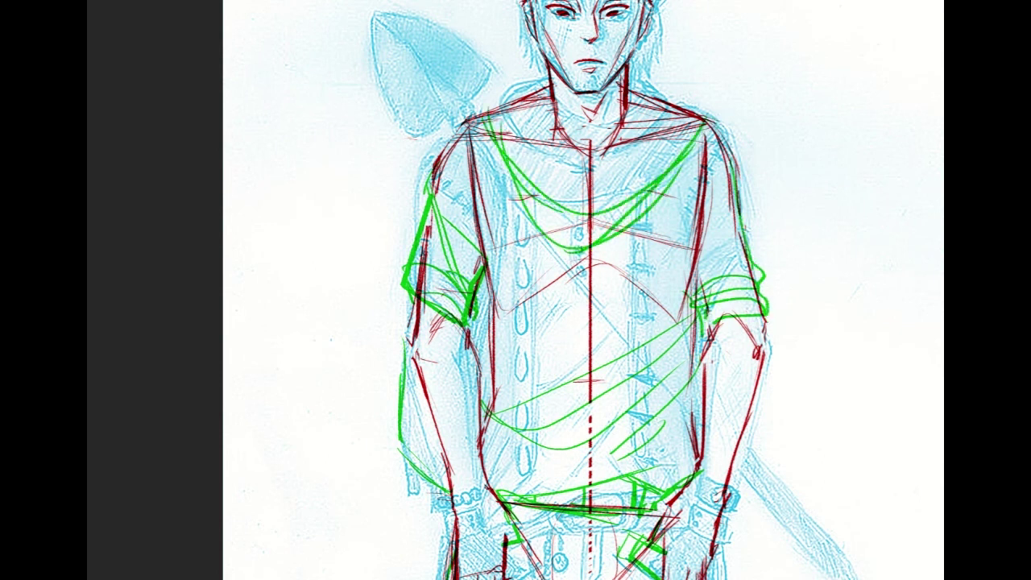
pyautogui.scroll(5, 580, 290)
pyautogui.moveTo(677, 280); pyautogui.dragTo(559, 320)
pyautogui.moveTo(511, 262); pyautogui.dragTo(562, 337)
pyautogui.moveTo(536, 238)
pyautogui.mouseDown()
pyautogui.moveTo(502, 282)
pyautogui.moveTo(531, 245)
pyautogui.mouseUp()
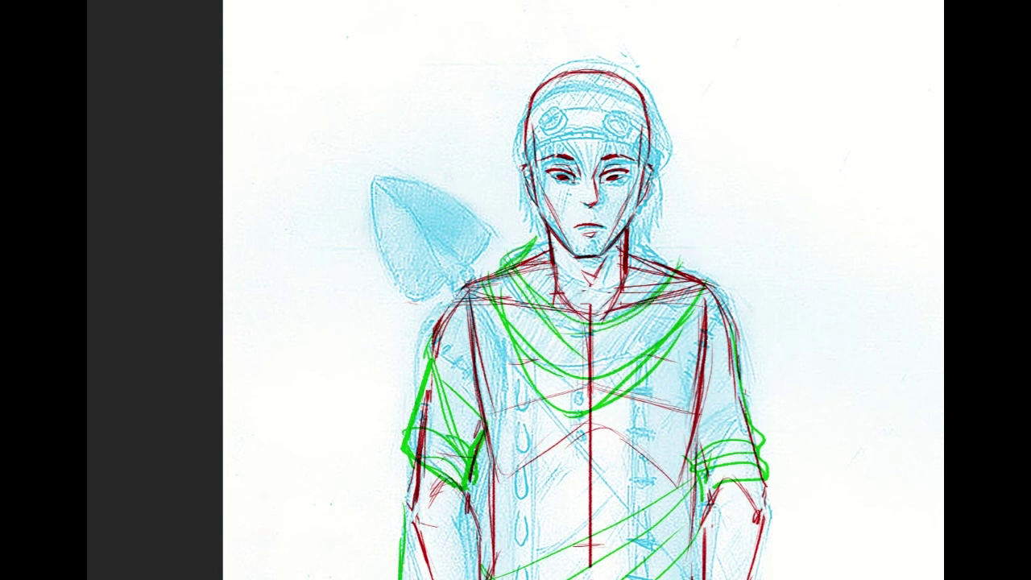
# Sketch sample U-shaped drapery folds in green on the blank paper beside the figure, and delete them
pyautogui.hscroll(4, 516, 290)
pyautogui.moveTo(625, 180); pyautogui.dragTo(759, 200)
pyautogui.moveTo(759, 190); pyautogui.dragTo(682, 283)
pyautogui.moveTo(636, 203); pyautogui.dragTo(756, 221)
pyautogui.moveTo(656, 304); pyautogui.dragTo(717, 318)
pyautogui.moveTo(718, 318); pyautogui.dragTo(683, 352)
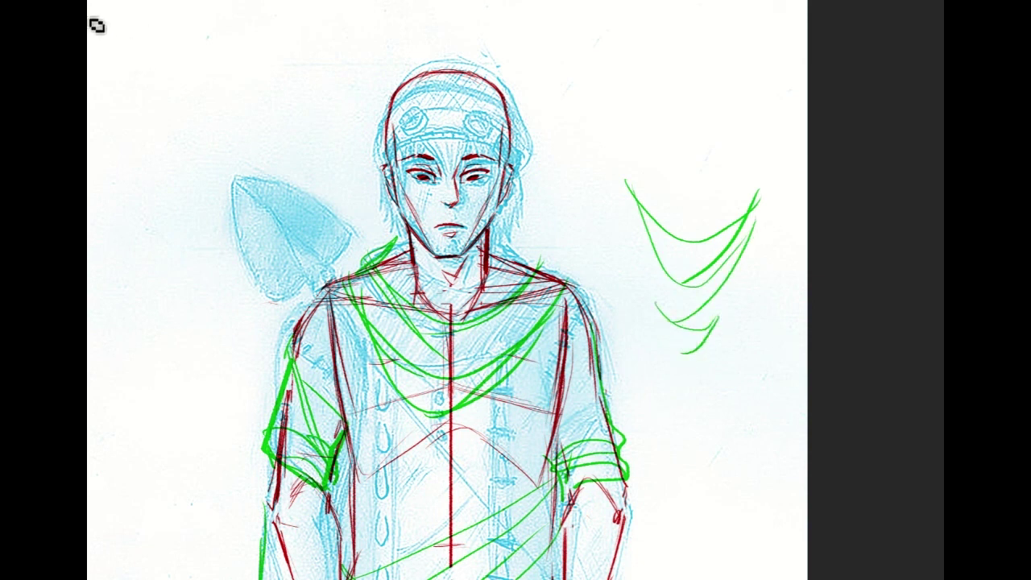
pyautogui.moveTo(662, 351)
pyautogui.mouseDown()
pyautogui.moveTo(625, 129)
pyautogui.moveTo(748, 309)
pyautogui.moveTo(697, 403)
pyautogui.mouseUp()
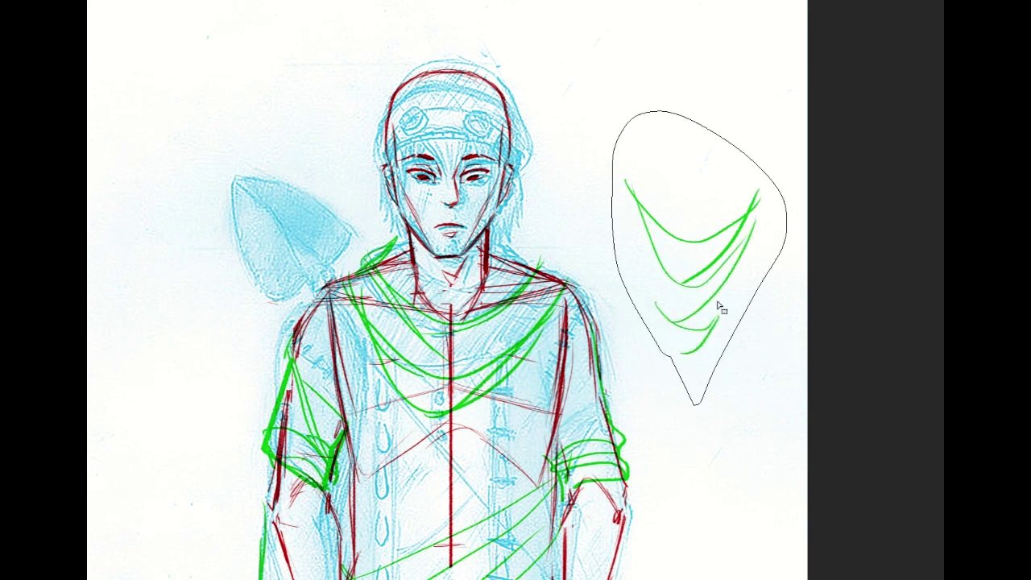
pyautogui.press('Delete')
pyautogui.hotkey('ctrl', 'd')
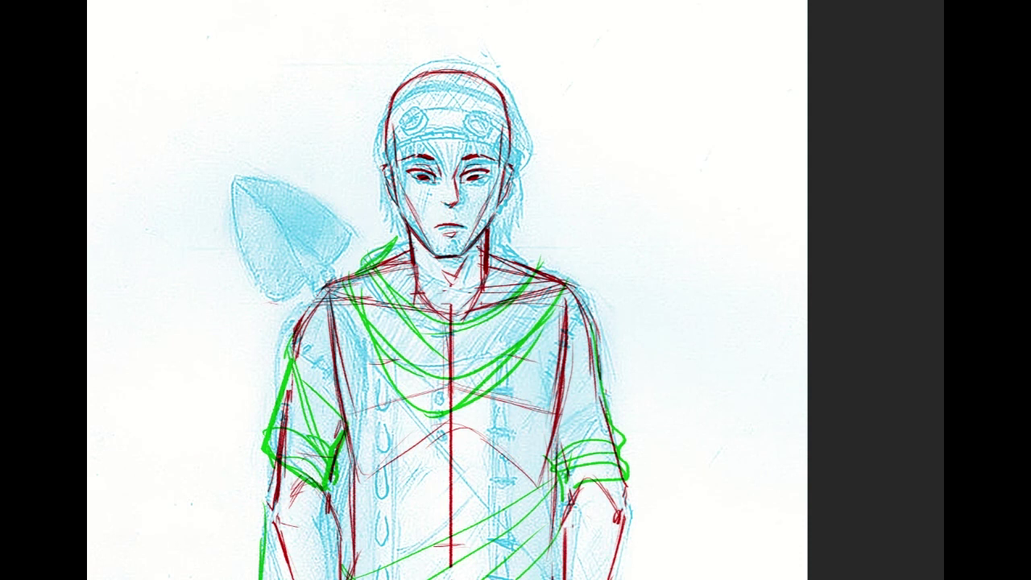
# Sketch an angular zigzag example of cloth folds in green beside the head, and delete it
pyautogui.hscroll(-3, 515, 290)
pyautogui.moveTo(726, 153)
pyautogui.mouseDown()
pyautogui.moveTo(797, 207)
pyautogui.moveTo(852, 169)
pyautogui.mouseUp()
pyautogui.moveTo(779, 197); pyautogui.dragTo(853, 160)
pyautogui.moveTo(719, 193); pyautogui.dragTo(767, 239)
pyautogui.moveTo(809, 204)
pyautogui.mouseDown()
pyautogui.moveTo(780, 232)
pyautogui.moveTo(729, 220)
pyautogui.moveTo(761, 256)
pyautogui.moveTo(792, 237)
pyautogui.mouseUp()
pyautogui.moveTo(726, 153)
pyautogui.mouseDown()
pyautogui.moveTo(731, 199)
pyautogui.moveTo(713, 204)
pyautogui.moveTo(709, 234)
pyautogui.mouseUp()
pyautogui.moveTo(706, 233); pyautogui.dragTo(747, 269)
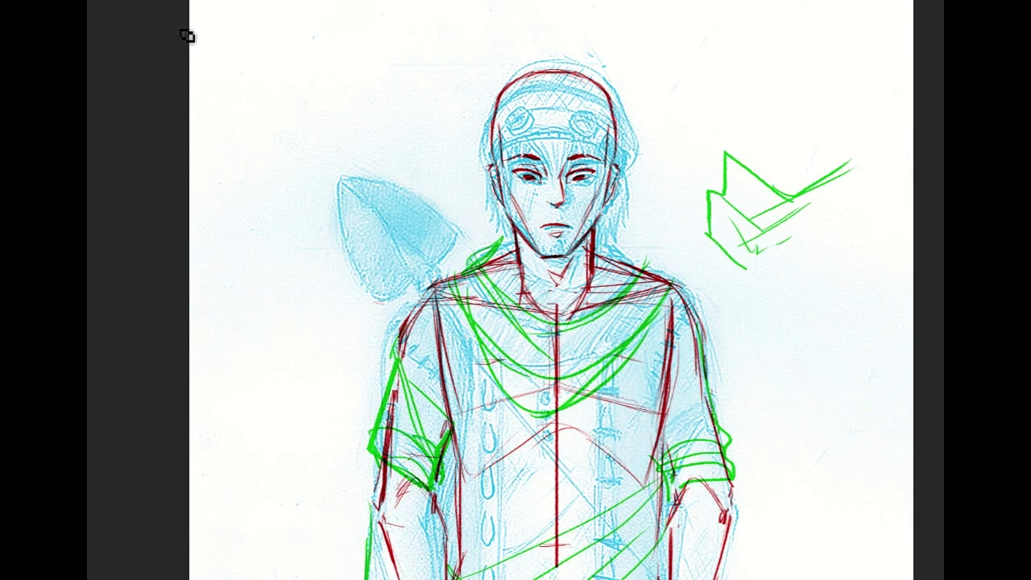
pyautogui.moveTo(679, 248)
pyautogui.mouseDown()
pyautogui.moveTo(787, 106)
pyautogui.moveTo(753, 259)
pyautogui.moveTo(725, 260)
pyautogui.mouseUp()
pyautogui.press('Delete')
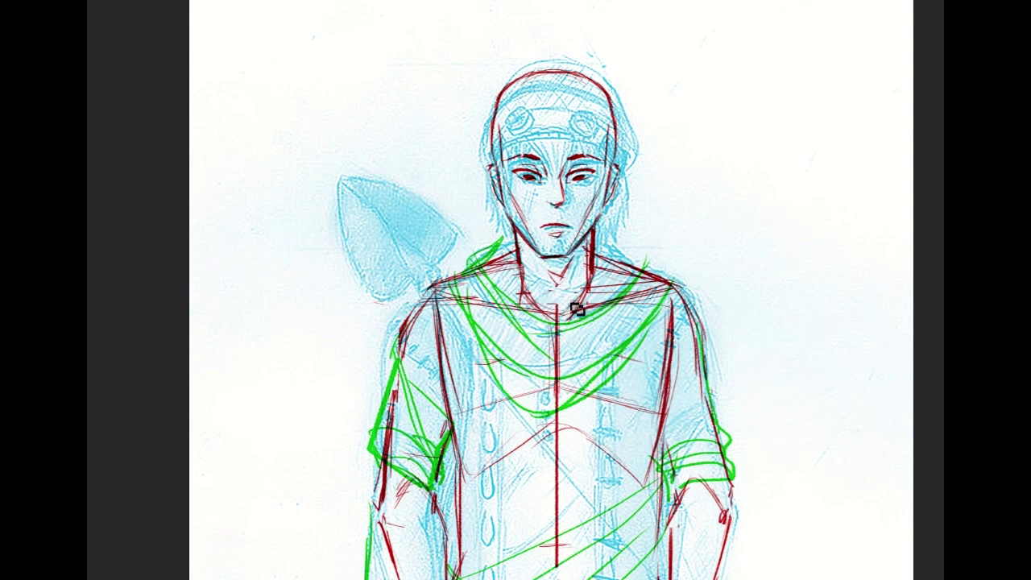
# Draw the scarf's inner folds around the neck and outline the cap in green, with its curved forehead edge and outer crown
pyautogui.moveTo(598, 262); pyautogui.dragTo(568, 288)
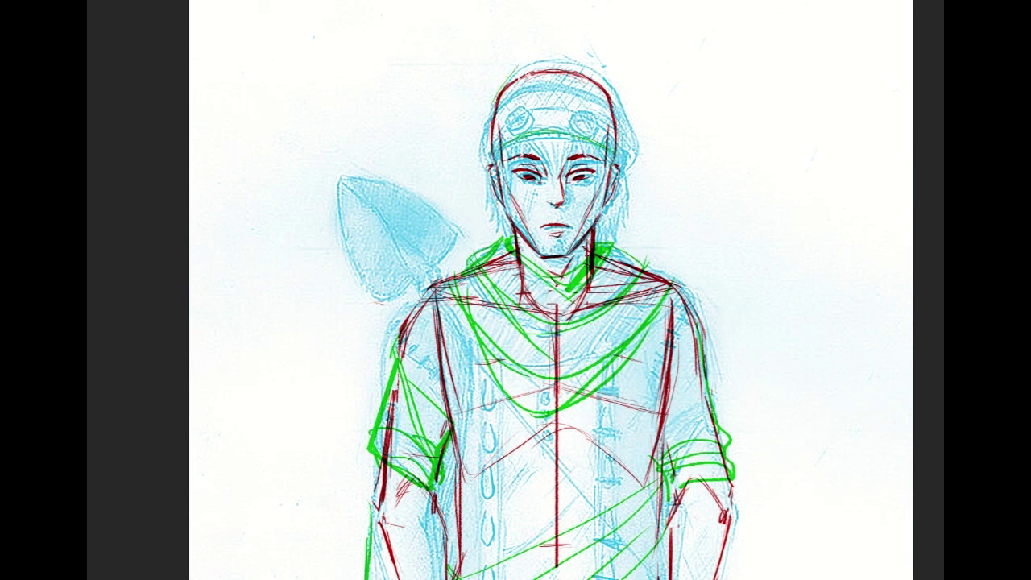
pyautogui.moveTo(556, 61)
pyautogui.mouseDown()
pyautogui.moveTo(633, 121)
pyautogui.moveTo(630, 178)
pyautogui.mouseUp()
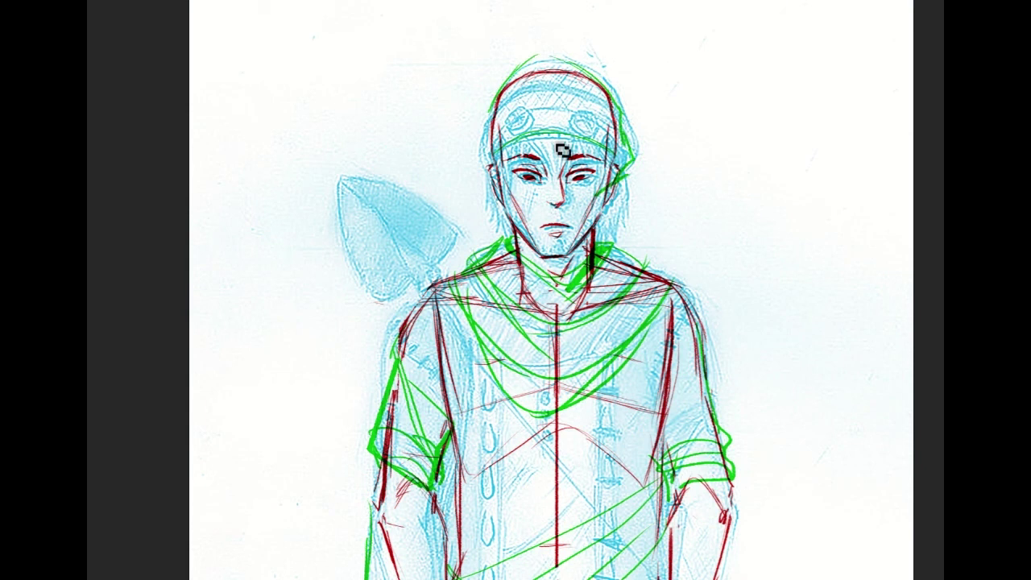
pyautogui.moveTo(494, 108)
pyautogui.mouseDown()
pyautogui.moveTo(485, 143)
pyautogui.moveTo(504, 178)
pyautogui.moveTo(487, 168)
pyautogui.moveTo(581, 168)
pyautogui.moveTo(629, 192)
pyautogui.mouseUp()
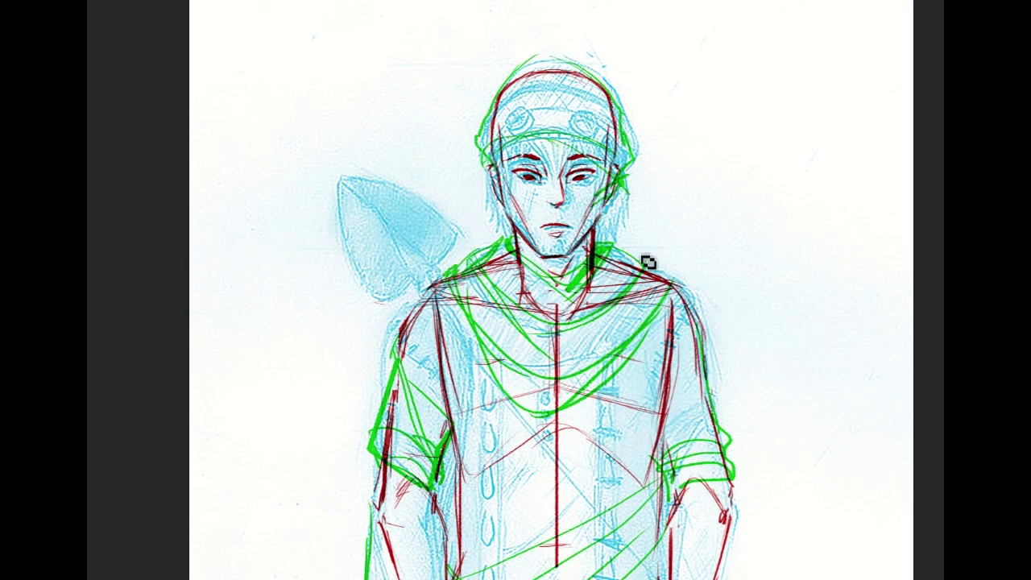
# Draw the two vertical front edges of the open vest in green, from the scarf down to the waist
pyautogui.scroll(-5, 499, 373)
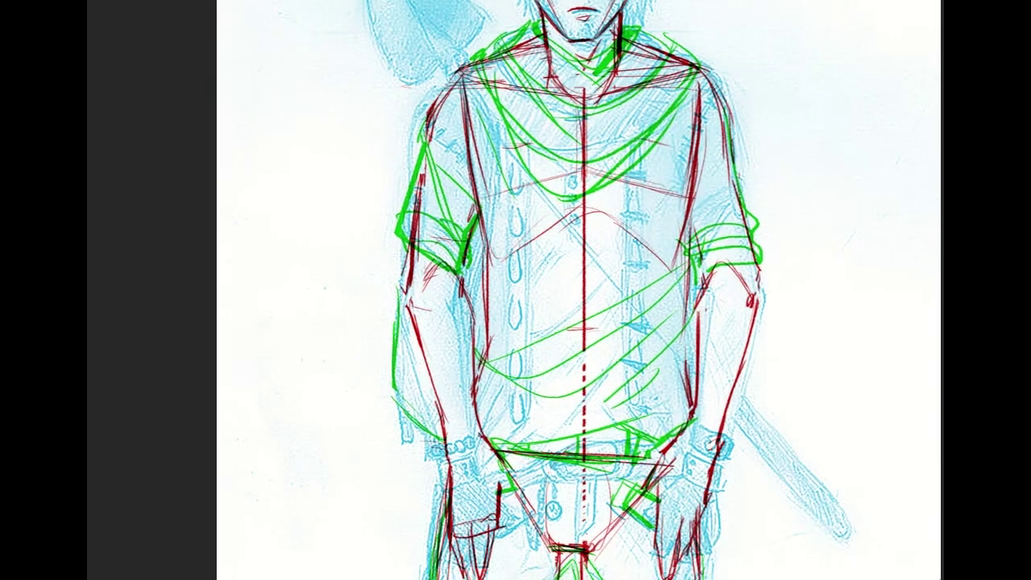
pyautogui.moveTo(637, 189); pyautogui.dragTo(633, 334)
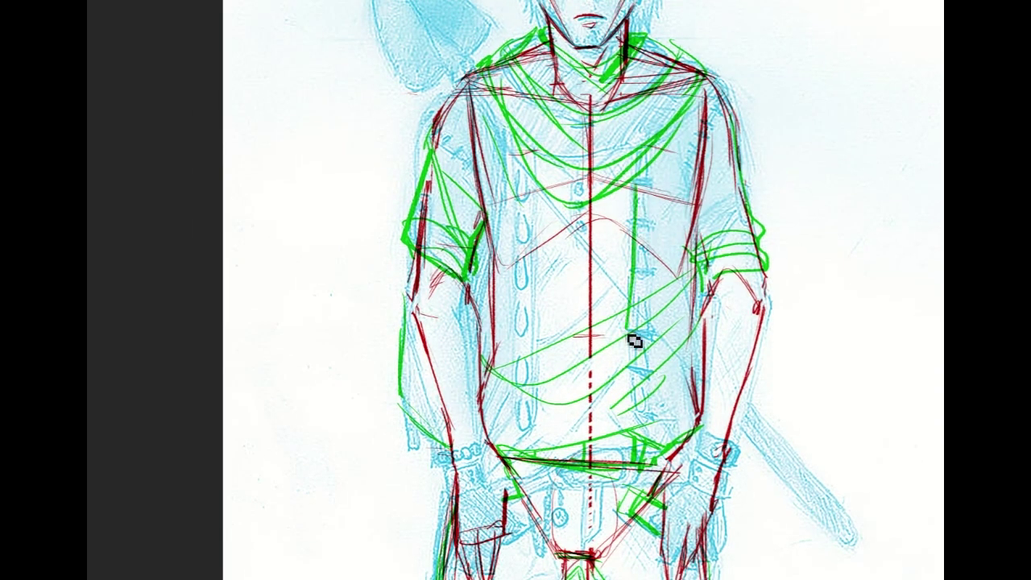
pyautogui.moveTo(545, 197)
pyautogui.mouseDown()
pyautogui.moveTo(534, 442)
pyautogui.moveTo(523, 461)
pyautogui.mouseUp()
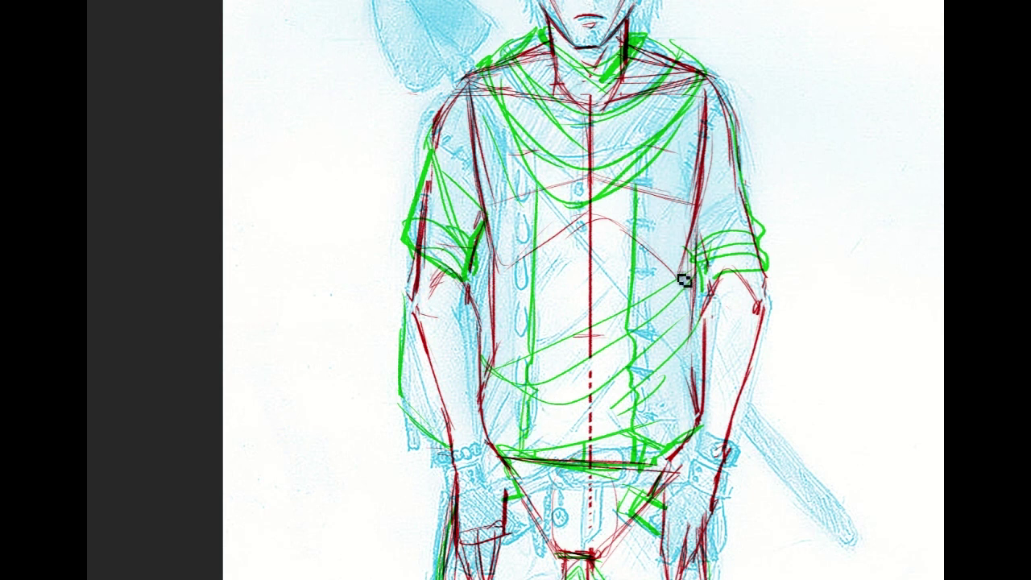
# Add green cuff folds to the sleeve on the viewer's right, wristband lines, and a heavier outer edge on the other sleeve
pyautogui.moveTo(707, 247)
pyautogui.mouseDown()
pyautogui.moveTo(749, 211)
pyautogui.moveTo(761, 250)
pyautogui.mouseUp()
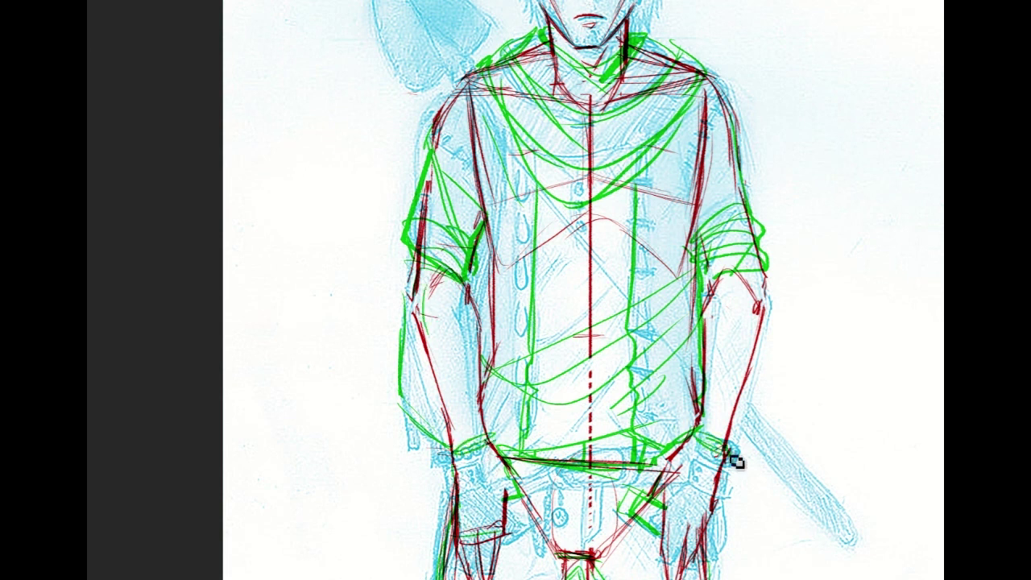
pyautogui.moveTo(987, 439); pyautogui.dragTo(987, 473)
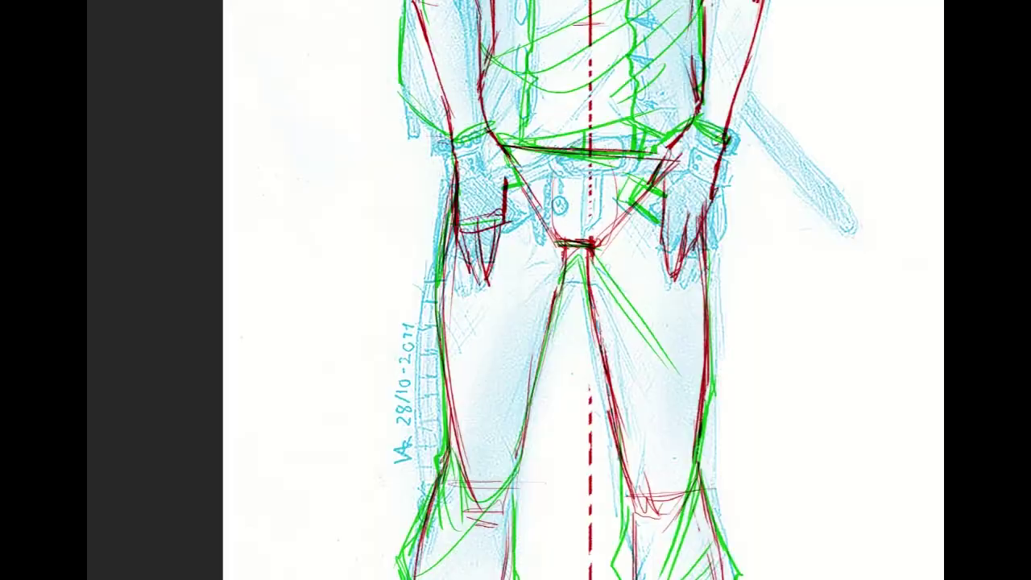
pyautogui.scroll(4, 596, 290)
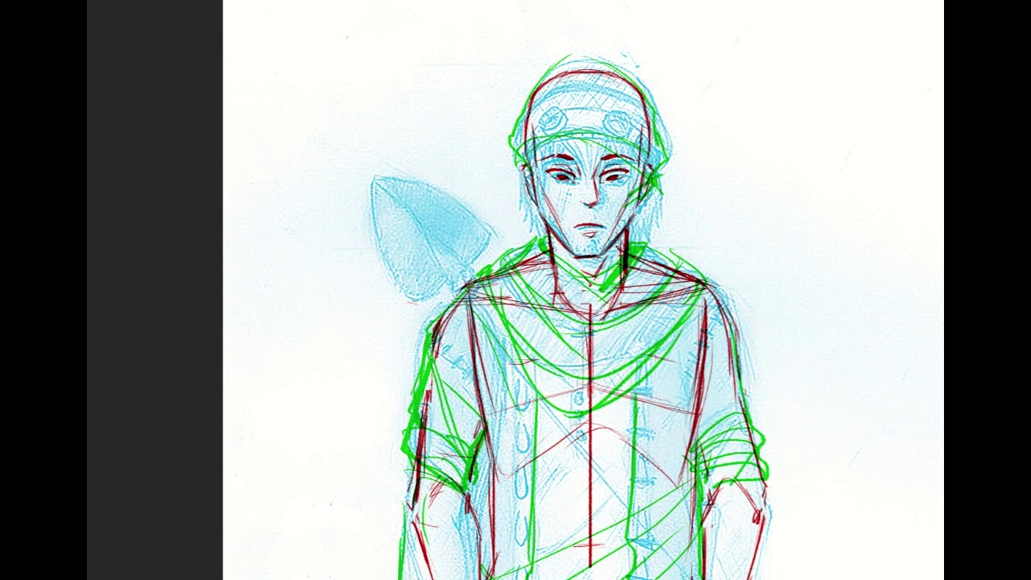
pyautogui.moveTo(408, 377); pyautogui.dragTo(422, 349)
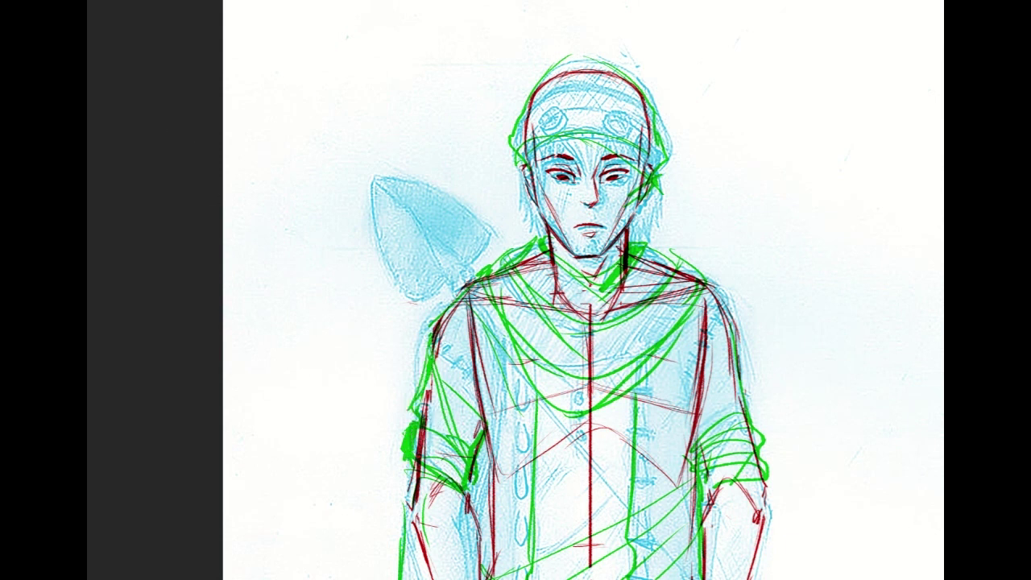
# Trim the heavy green cuff edge on the sleeve at the viewer's left and add a small pointed fold to its outline
pyautogui.moveTo(397, 465); pyautogui.dragTo(401, 387)
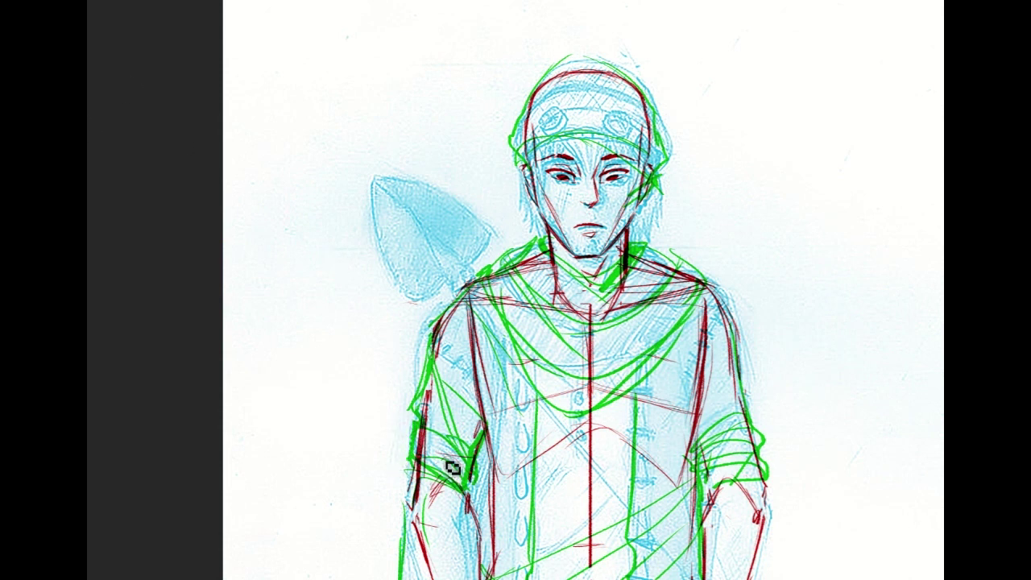
pyautogui.moveTo(472, 445); pyautogui.dragTo(394, 426)
pyautogui.moveTo(483, 403)
pyautogui.mouseDown()
pyautogui.moveTo(449, 398)
pyautogui.moveTo(344, 170)
pyautogui.moveTo(440, 385)
pyautogui.moveTo(432, 388)
pyautogui.mouseUp()
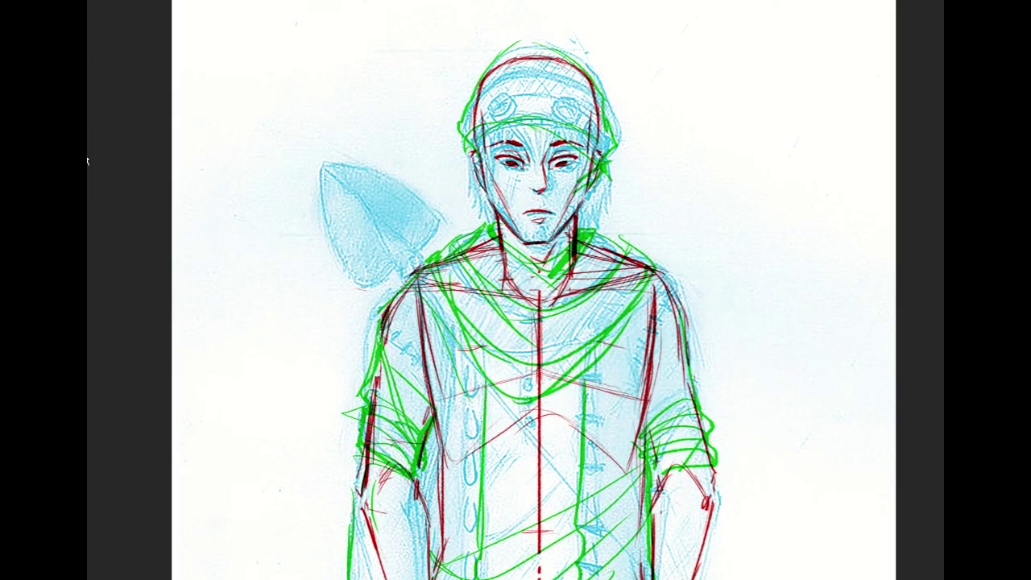
# Rotate the canvas until the shovel stands upright and draw the blade's straight centre line in dark blue
pyautogui.click(79, 306)
pyautogui.click(121, 319)
pyautogui.moveTo(757, 184)
pyautogui.mouseDown()
pyautogui.moveTo(798, 306)
pyautogui.moveTo(745, 435)
pyautogui.moveTo(798, 338)
pyautogui.mouseUp()
pyautogui.moveTo(456, 74); pyautogui.dragTo(457, 205)
pyautogui.hotkey('ctrl', 'z')
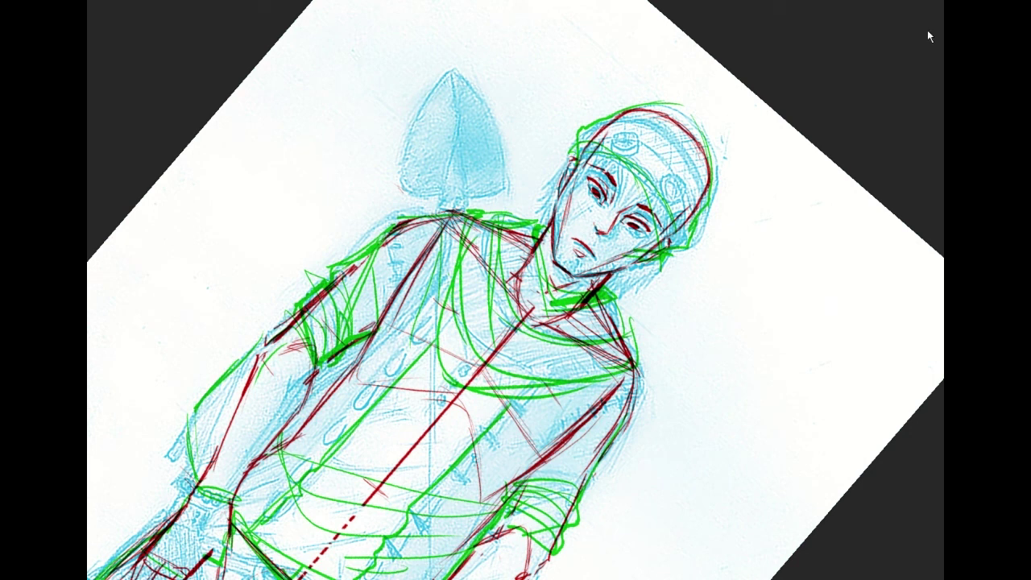
pyautogui.moveTo(449, 73); pyautogui.dragTo(471, 205)
pyautogui.hotkey('ctrl', 'z')
pyautogui.moveTo(463, 84); pyautogui.dragTo(469, 200)
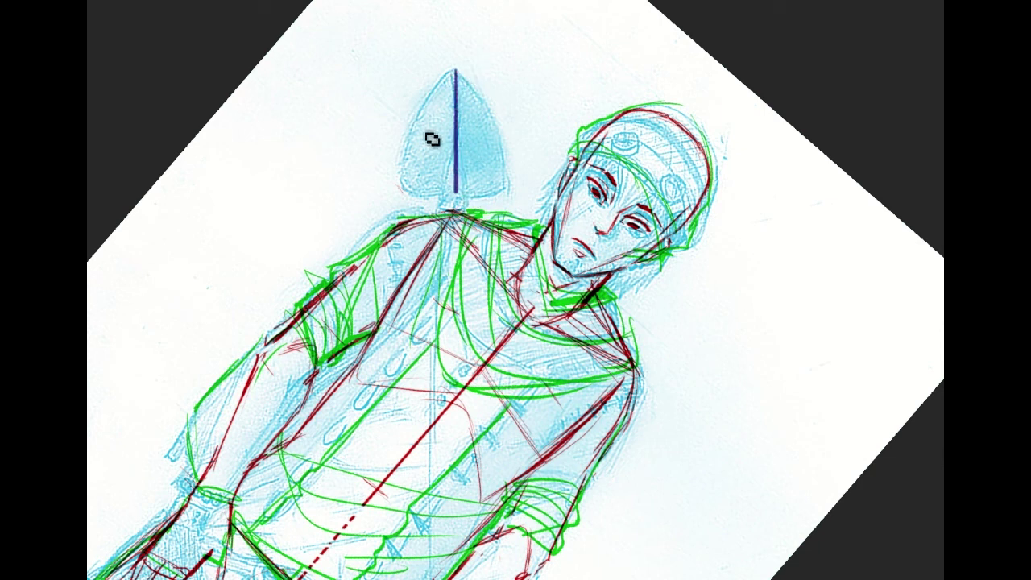
# Outline the shovel blade in dark blue with a straight base edge and two curved sides meeting at the tip
pyautogui.moveTo(405, 193); pyautogui.dragTo(506, 194)
pyautogui.moveTo(458, 74); pyautogui.dragTo(405, 189)
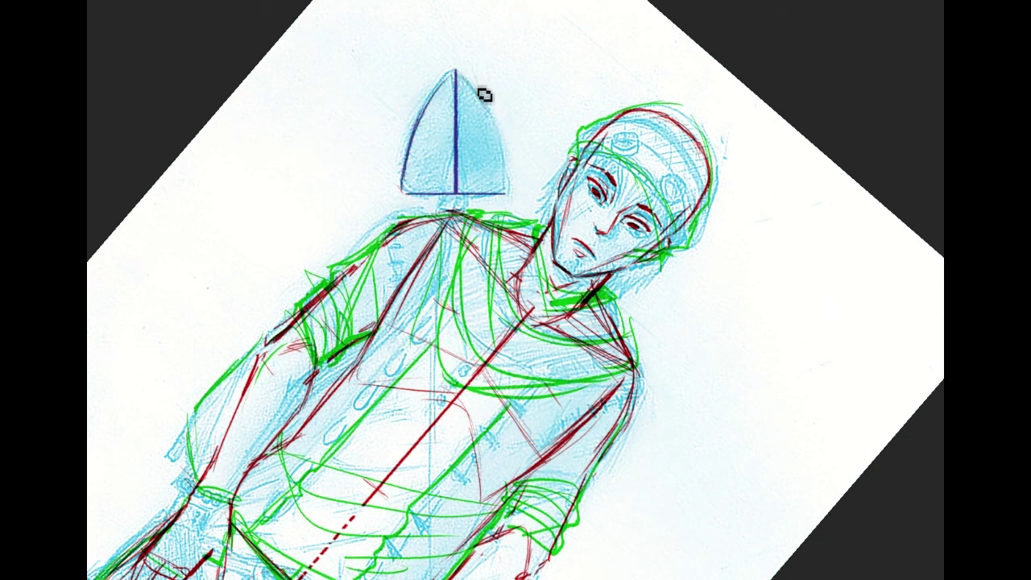
pyautogui.moveTo(467, 84)
pyautogui.mouseDown()
pyautogui.moveTo(493, 127)
pyautogui.moveTo(510, 199)
pyautogui.mouseUp()
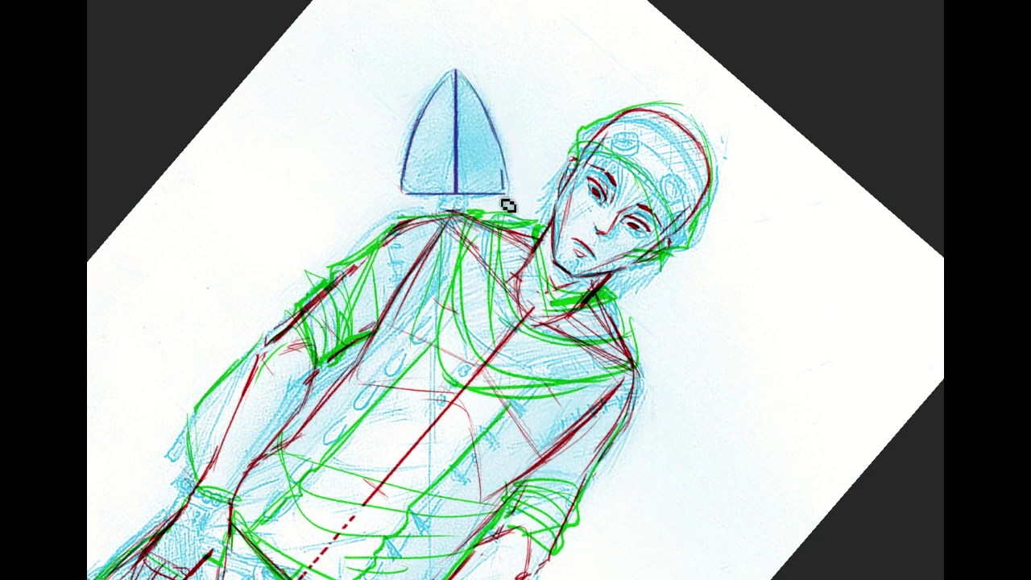
# Strengthen the blade's base, hatch the half nearer the head, and draw the pointed socket where the handle joins
pyautogui.moveTo(403, 194); pyautogui.dragTo(514, 193)
pyautogui.moveTo(470, 87)
pyautogui.mouseDown()
pyautogui.moveTo(461, 123)
pyautogui.moveTo(474, 112)
pyautogui.moveTo(478, 127)
pyautogui.moveTo(492, 120)
pyautogui.moveTo(462, 191)
pyautogui.moveTo(497, 157)
pyautogui.moveTo(505, 197)
pyautogui.mouseUp()
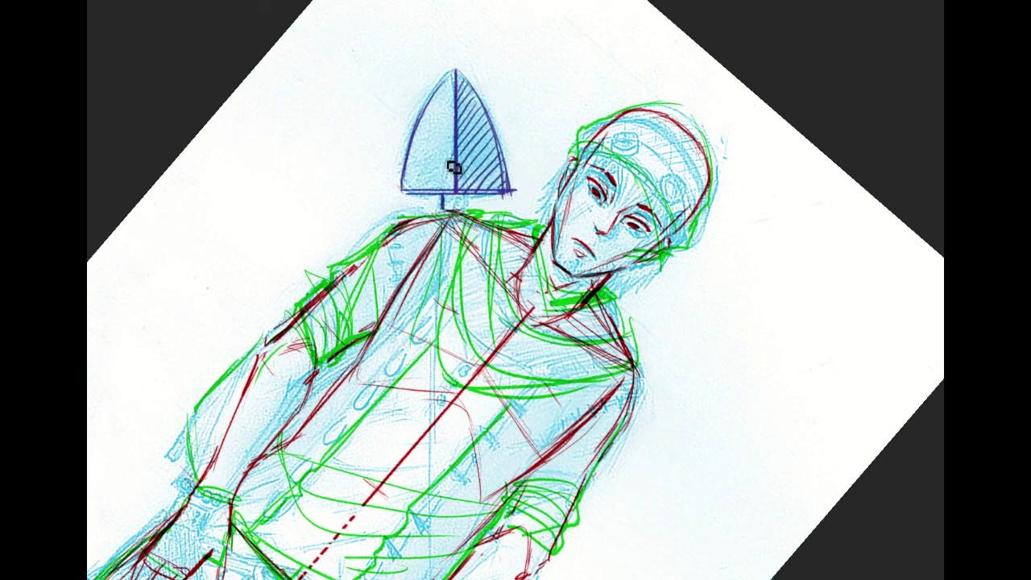
pyautogui.moveTo(442, 188)
pyautogui.mouseDown()
pyautogui.moveTo(456, 147)
pyautogui.moveTo(467, 191)
pyautogui.mouseUp()
pyautogui.moveTo(462, 153); pyautogui.dragTo(472, 191)
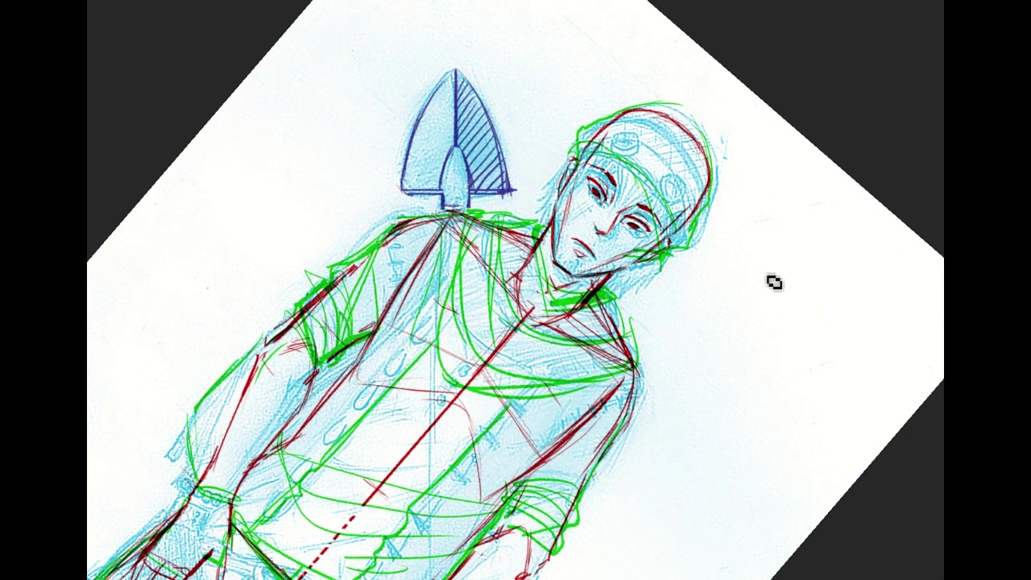
# Sketch an angular example of the folded blade shape in dark blue beside the head, and delete it
pyautogui.moveTo(695, 289)
pyautogui.mouseDown()
pyautogui.moveTo(744, 369)
pyautogui.moveTo(758, 254)
pyautogui.mouseUp()
pyautogui.moveTo(694, 289); pyautogui.dragTo(720, 256)
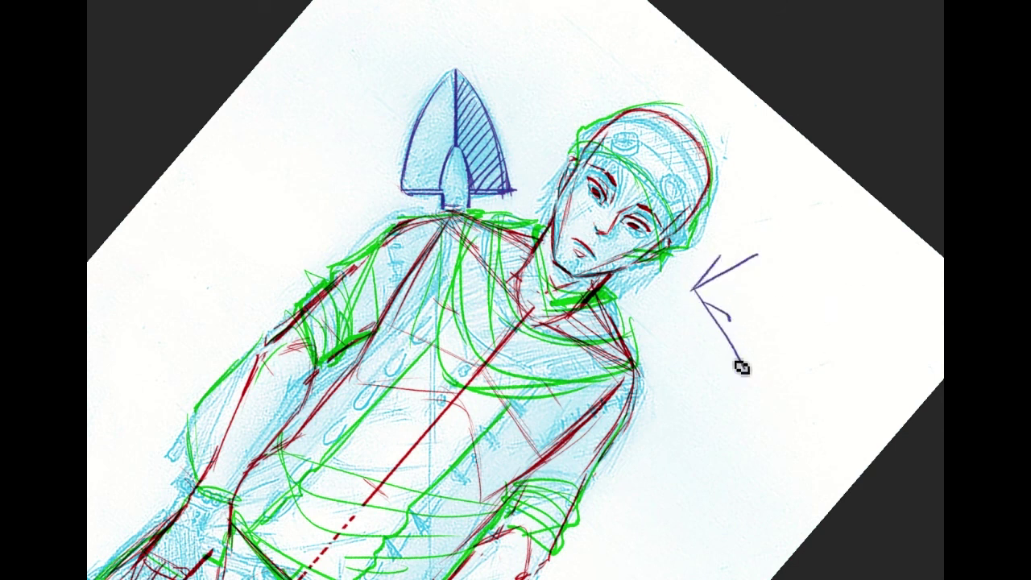
pyautogui.moveTo(697, 296); pyautogui.dragTo(758, 372)
pyautogui.moveTo(722, 253); pyautogui.dragTo(735, 267)
pyautogui.moveTo(717, 314); pyautogui.dragTo(744, 355)
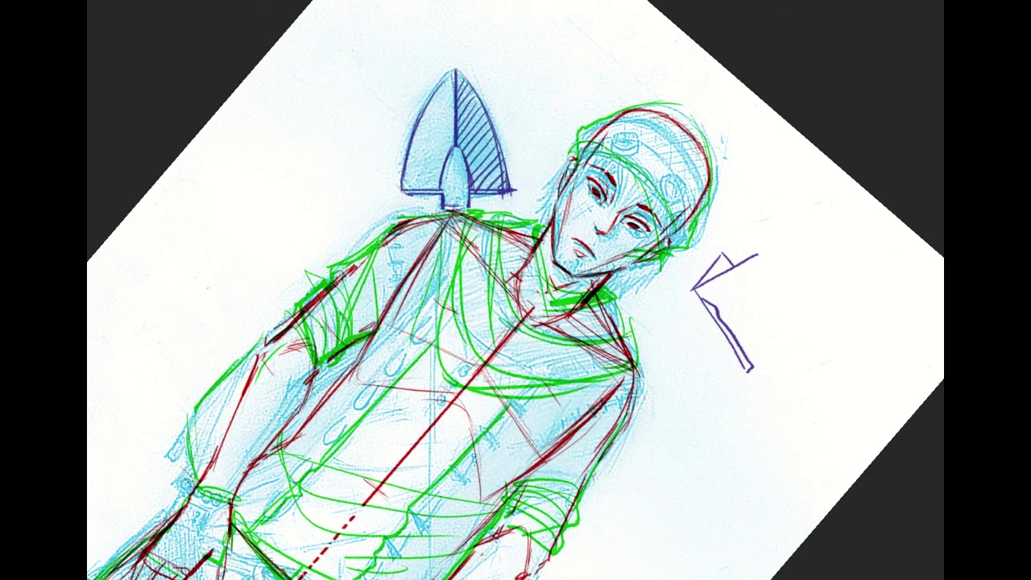
pyautogui.moveTo(725, 257)
pyautogui.mouseDown()
pyautogui.moveTo(706, 262)
pyautogui.moveTo(713, 305)
pyautogui.mouseUp()
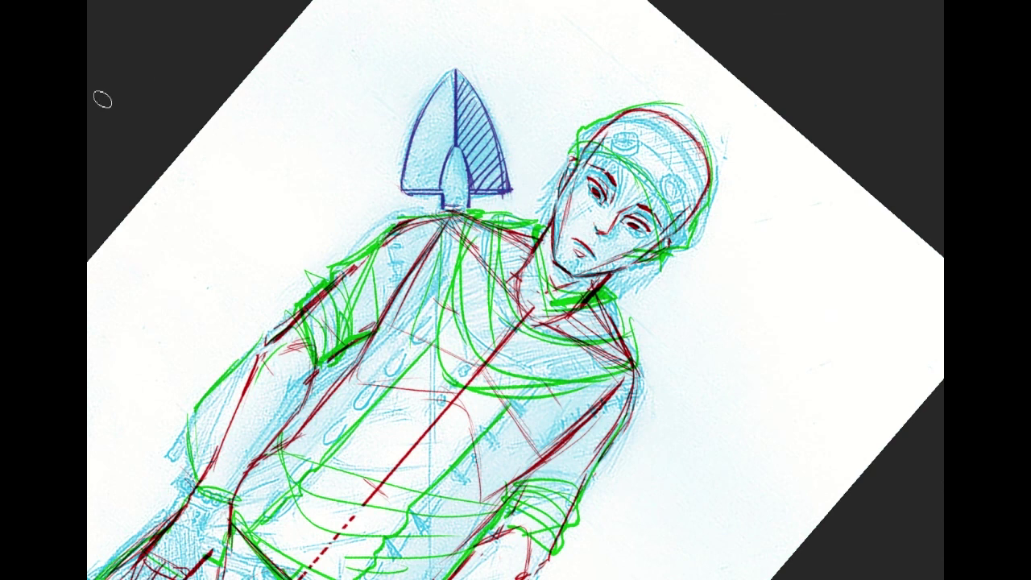
# Draw the shovel handle in dark blue as two long parallel lines running down from the socket to a rounded end
pyautogui.moveTo(488, 359)
pyautogui.mouseDown()
pyautogui.moveTo(545, 235)
pyautogui.moveTo(543, 210)
pyautogui.mouseUp()
pyautogui.moveTo(497, 64); pyautogui.dragTo(497, 578)
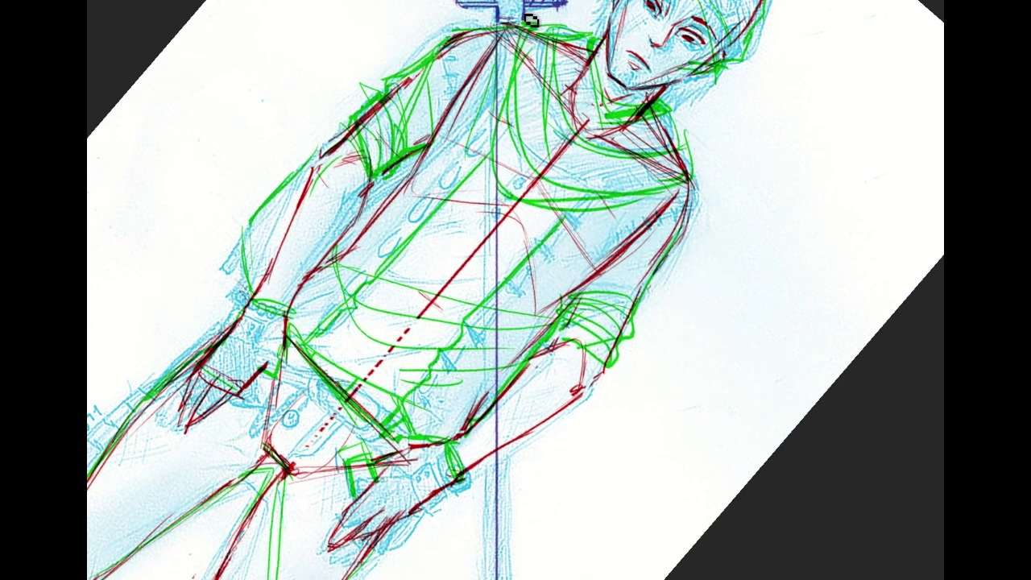
pyautogui.moveTo(503, 198); pyautogui.dragTo(497, 491)
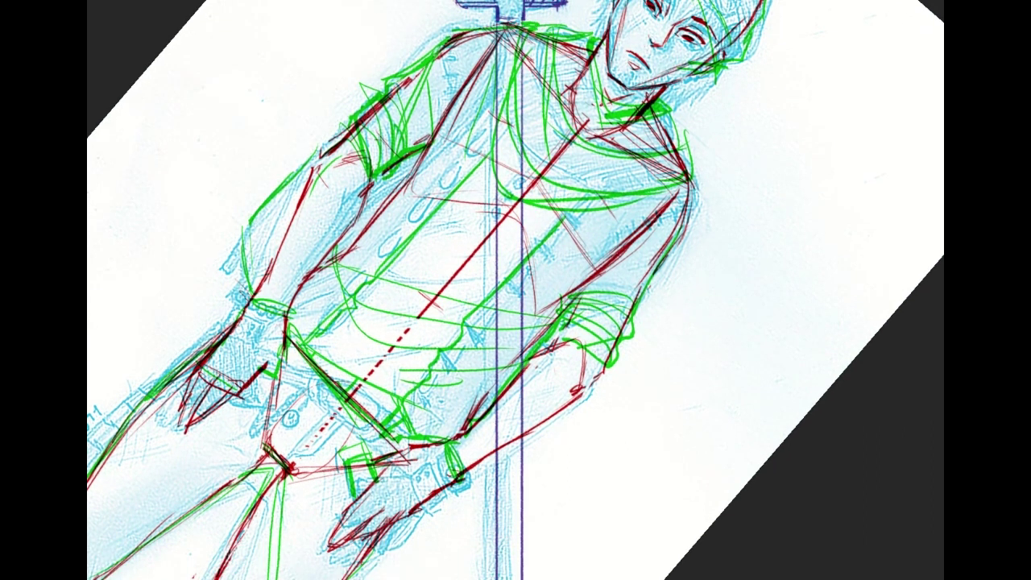
pyautogui.moveTo(515, 568)
pyautogui.mouseDown()
pyautogui.moveTo(606, 459)
pyautogui.moveTo(638, 492)
pyautogui.moveTo(611, 495)
pyautogui.moveTo(617, 488)
pyautogui.moveTo(617, 499)
pyautogui.mouseUp()
pyautogui.hotkey('ctrl', 'z')
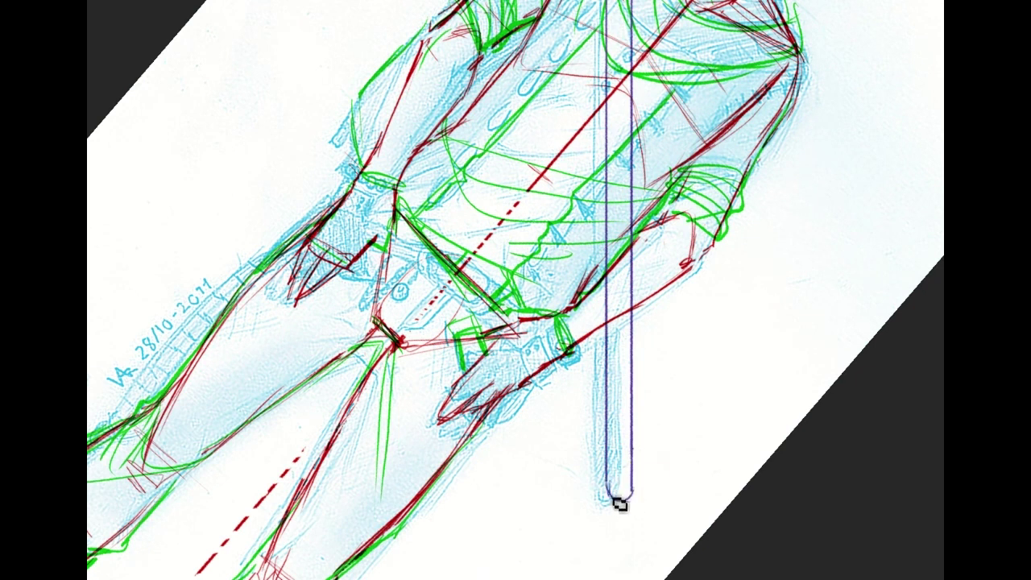
# Erase the part of the handle hidden behind the torso and forearm, and clear the selection
pyautogui.moveTo(564, 185)
pyautogui.mouseDown()
pyautogui.moveTo(360, 471)
pyautogui.moveTo(411, 479)
pyautogui.moveTo(439, 448)
pyautogui.moveTo(537, 257)
pyautogui.moveTo(481, 299)
pyautogui.moveTo(458, 442)
pyautogui.mouseUp()
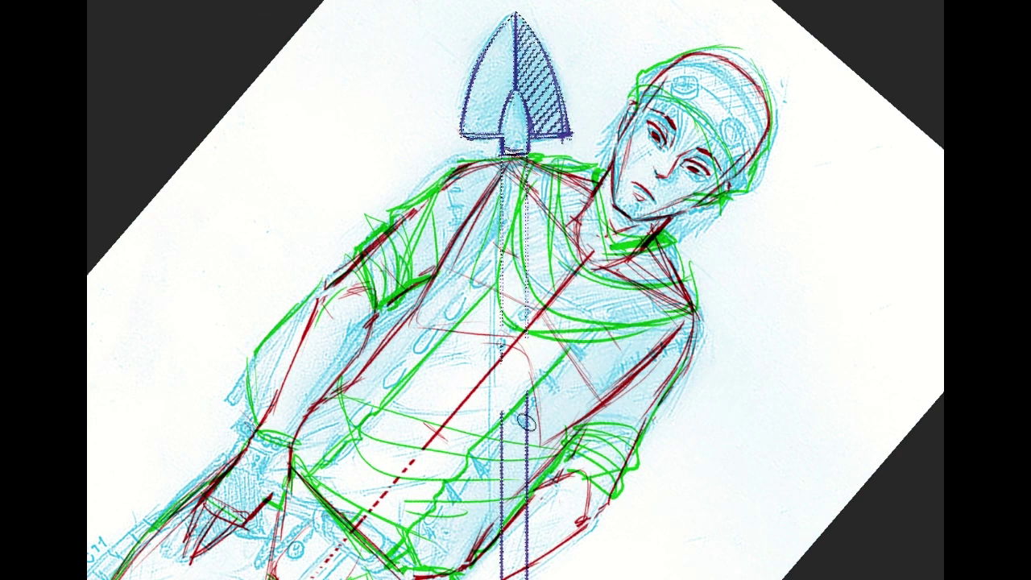
pyautogui.moveTo(508, 534); pyautogui.dragTo(502, 411)
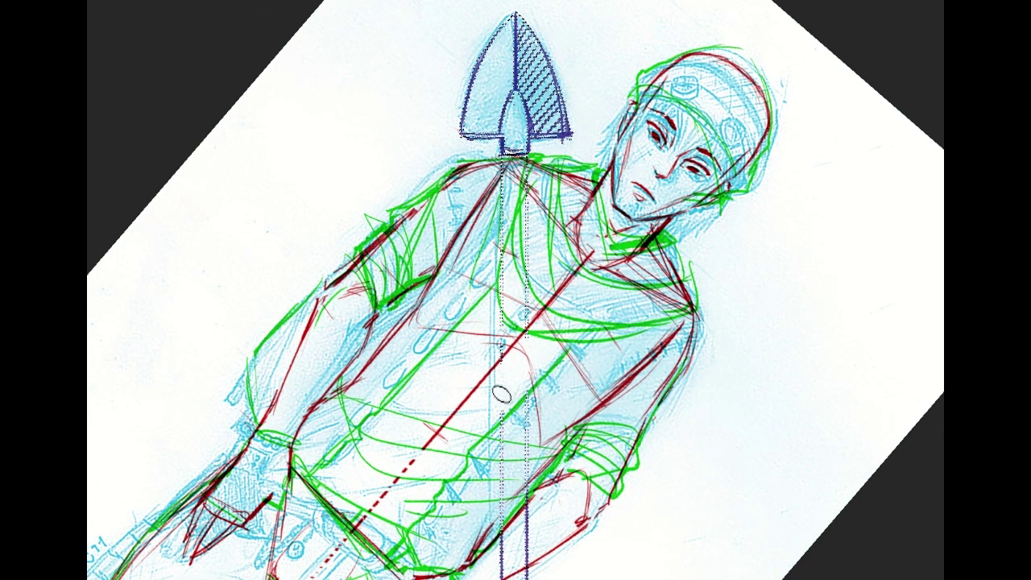
pyautogui.moveTo(542, 116); pyautogui.dragTo(541, 111)
pyautogui.moveTo(635, 523); pyautogui.dragTo(766, 327)
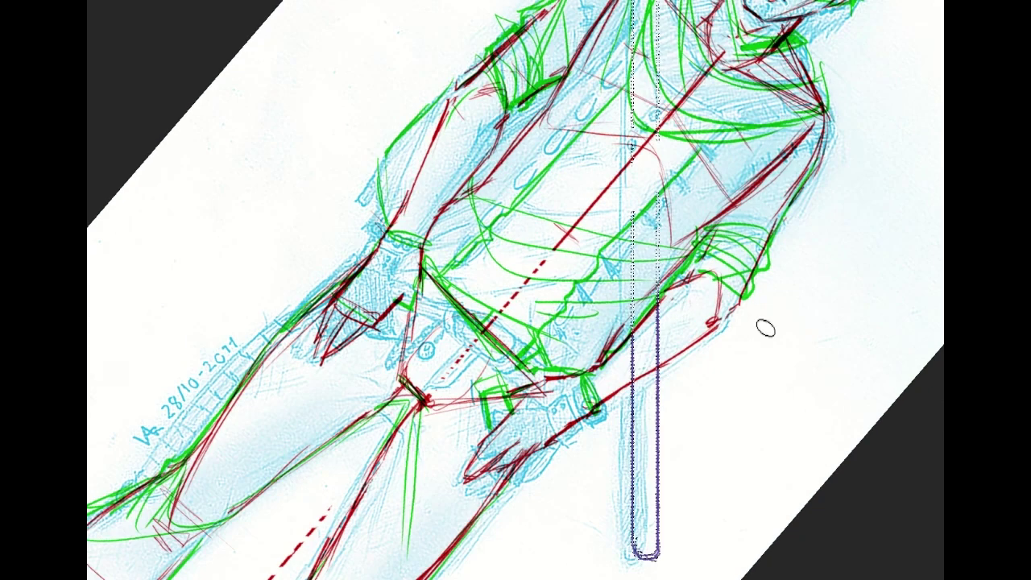
pyautogui.moveTo(627, 330); pyautogui.dragTo(630, 363)
pyautogui.moveTo(657, 294); pyautogui.dragTo(657, 348)
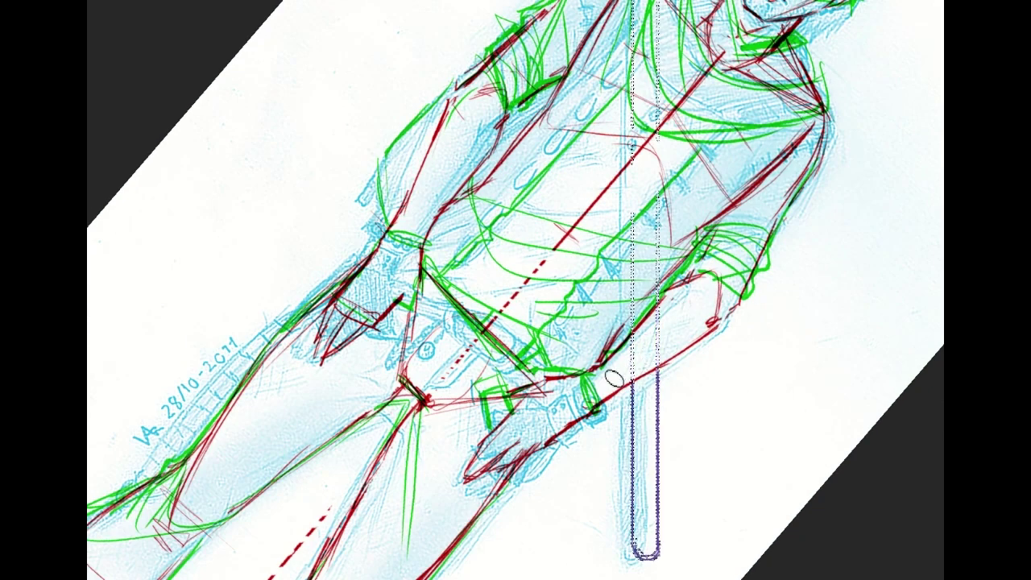
pyautogui.hotkey('ctrl', 'd')
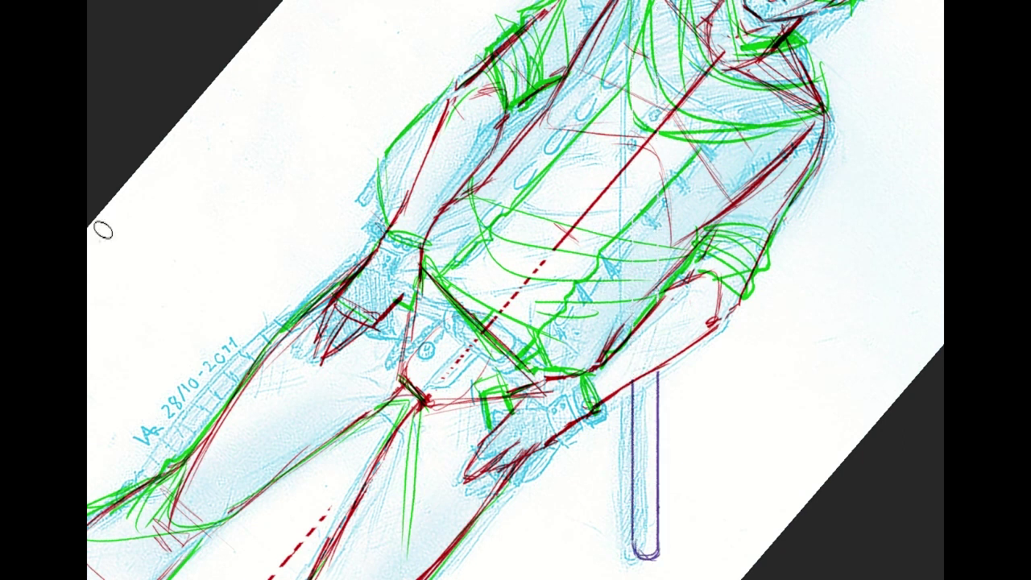
# Return the canvas to upright, thicken the handle's rounded end, and hatch a shadow where it emerges from behind the forearm
pyautogui.moveTo(654, 138); pyautogui.dragTo(491, 143)
pyautogui.press('5')
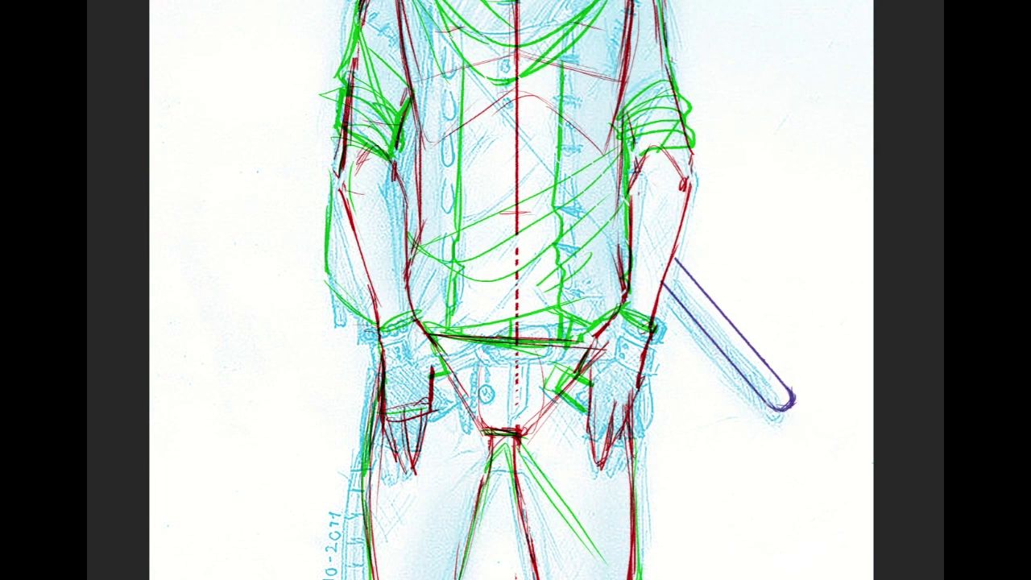
pyautogui.moveTo(798, 396); pyautogui.dragTo(797, 414)
pyautogui.moveTo(671, 298)
pyautogui.mouseDown()
pyautogui.moveTo(680, 288)
pyautogui.moveTo(705, 310)
pyautogui.mouseUp()
pyautogui.moveTo(628, 249)
pyautogui.mouseDown()
pyautogui.moveTo(621, 303)
pyautogui.moveTo(690, 535)
pyautogui.moveTo(696, 492)
pyautogui.moveTo(598, 240)
pyautogui.moveTo(684, 479)
pyautogui.moveTo(701, 493)
pyautogui.mouseUp()
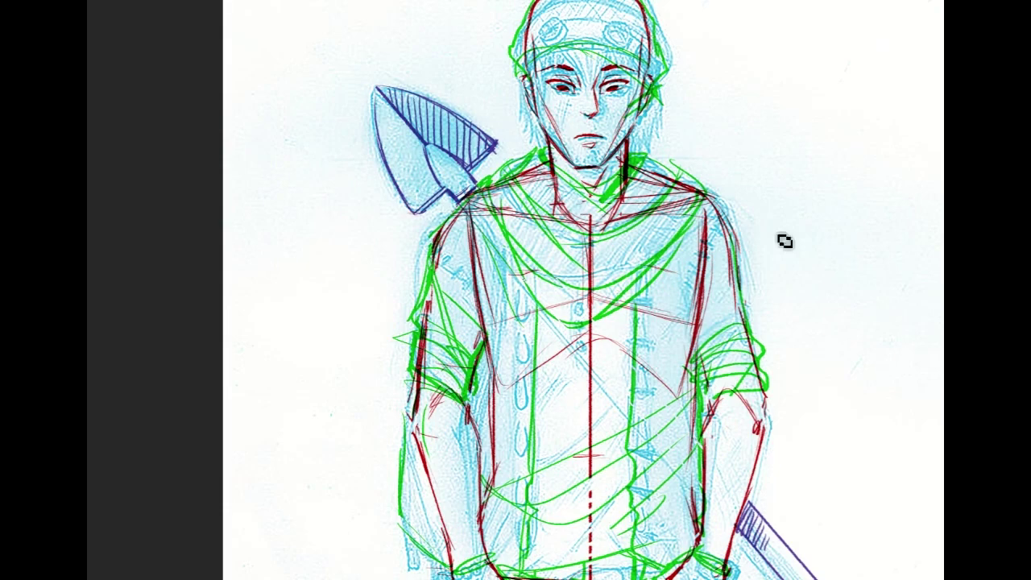
# Cover the blue pencil drawing with a solid light-blue background beneath the construction, clothing and shovel lines
pyautogui.moveTo(725, 564); pyautogui.dragTo(724, 432)
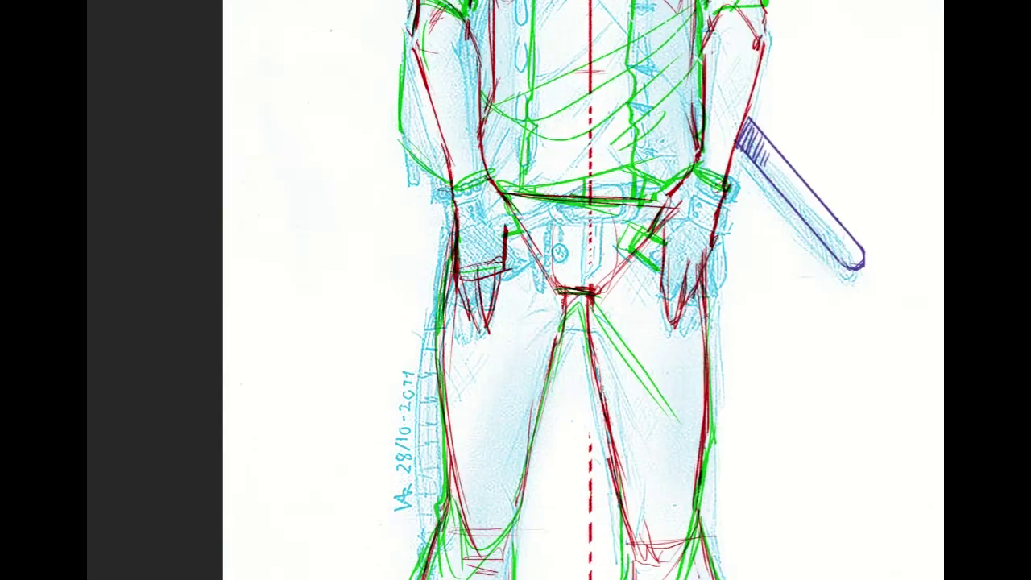
pyautogui.scroll(3, 625, 290)
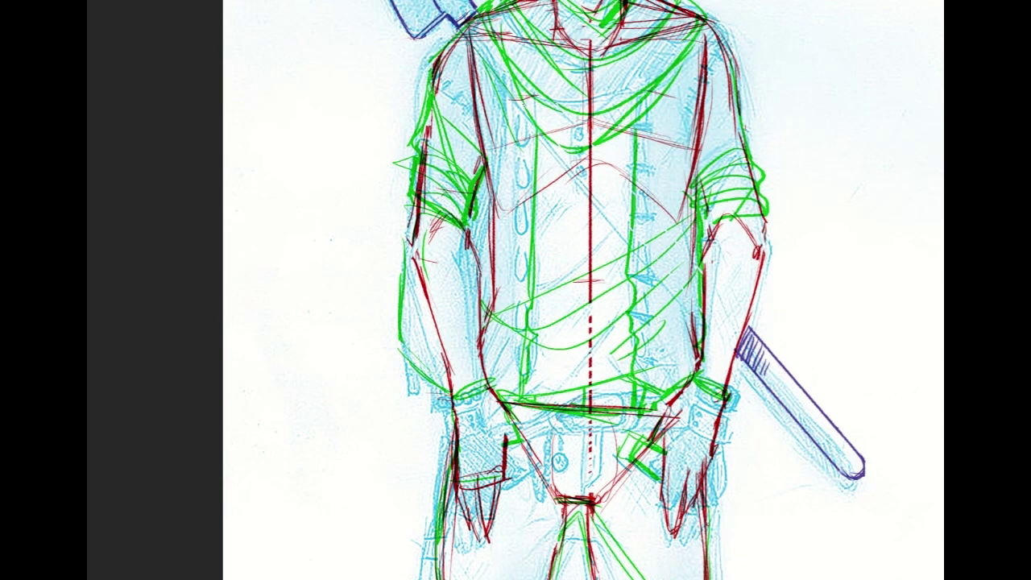
pyautogui.hotkey('ctrl', '-')
pyautogui.hotkey('ctrl', '-')
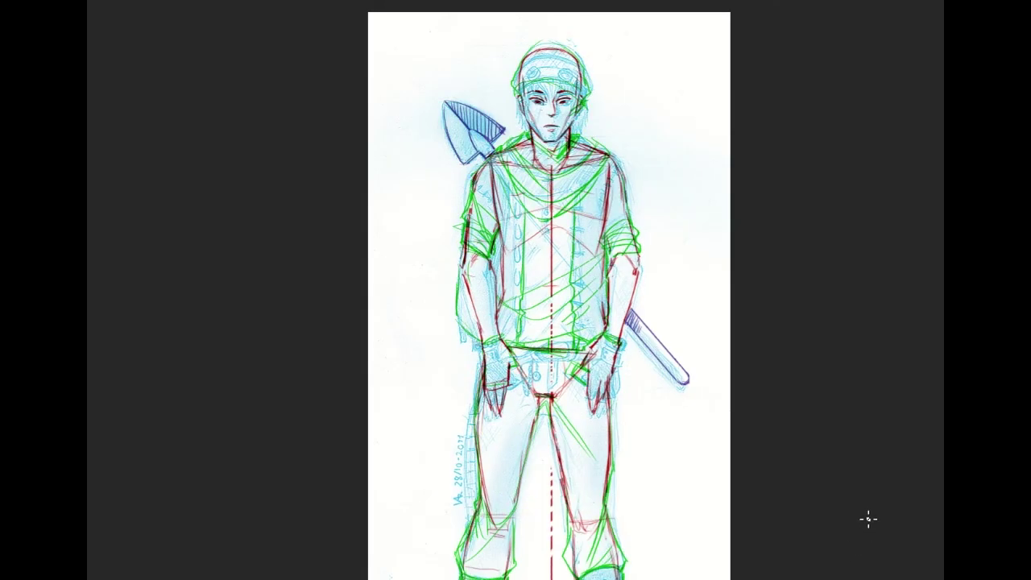
pyautogui.moveTo(553, 322); pyautogui.dragTo(562, 309)
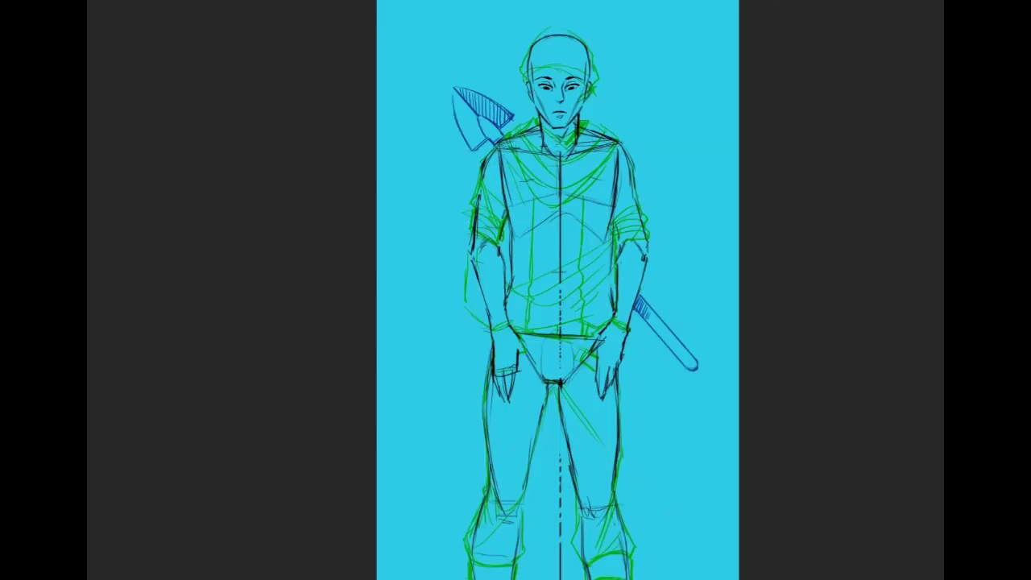
# Check the whole figure against the plain background and add short glove-edge lines across the hands
pyautogui.scroll(-9, 557, 290)
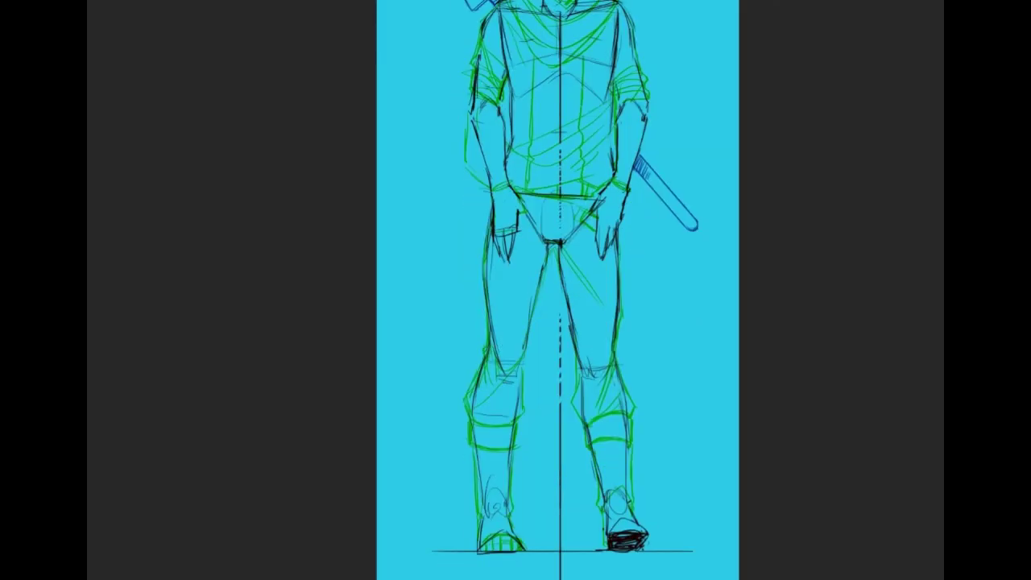
pyautogui.scroll(9, 557, 290)
pyautogui.hscroll(-6, 558, 290)
pyautogui.hscroll(4, 557, 290)
pyautogui.hscroll(2, 574, 290)
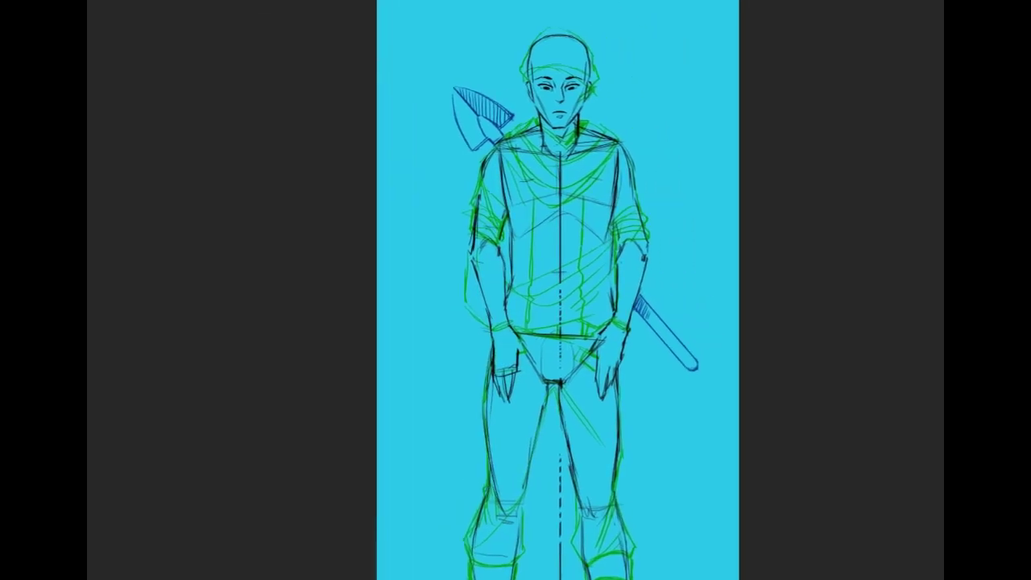
pyautogui.scroll(-3, 646, 316)
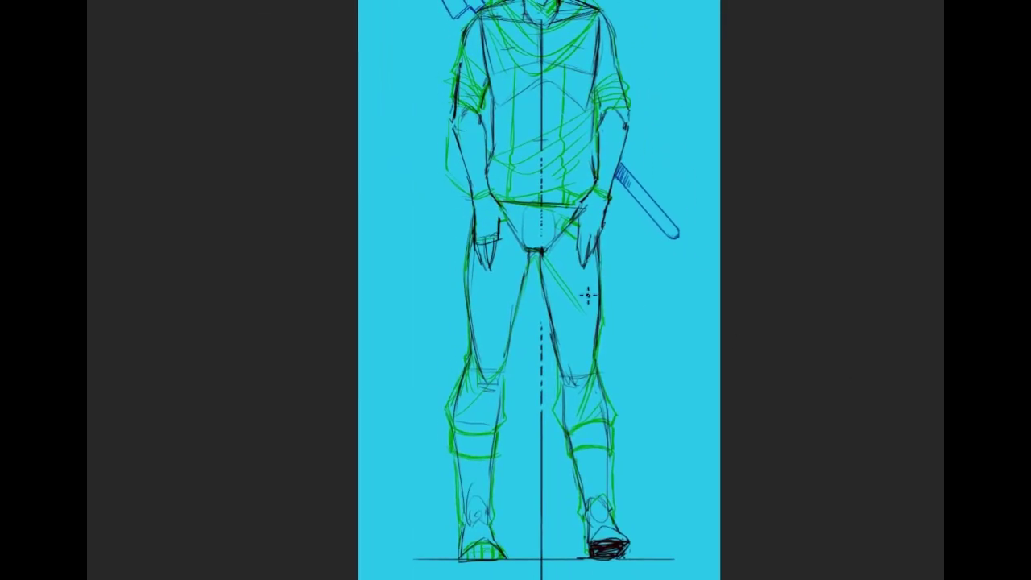
pyautogui.moveTo(475, 241); pyautogui.dragTo(486, 242)
pyautogui.moveTo(673, 302); pyautogui.dragTo(671, 294)
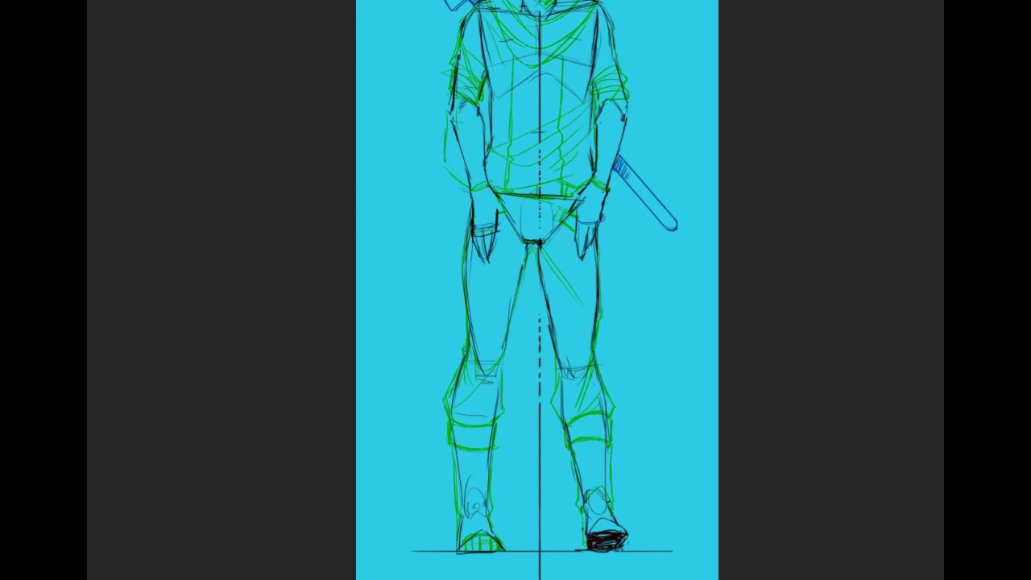
# Try merging the sketch layers, and undo the merge
pyautogui.hotkey('ctrl', 'e')
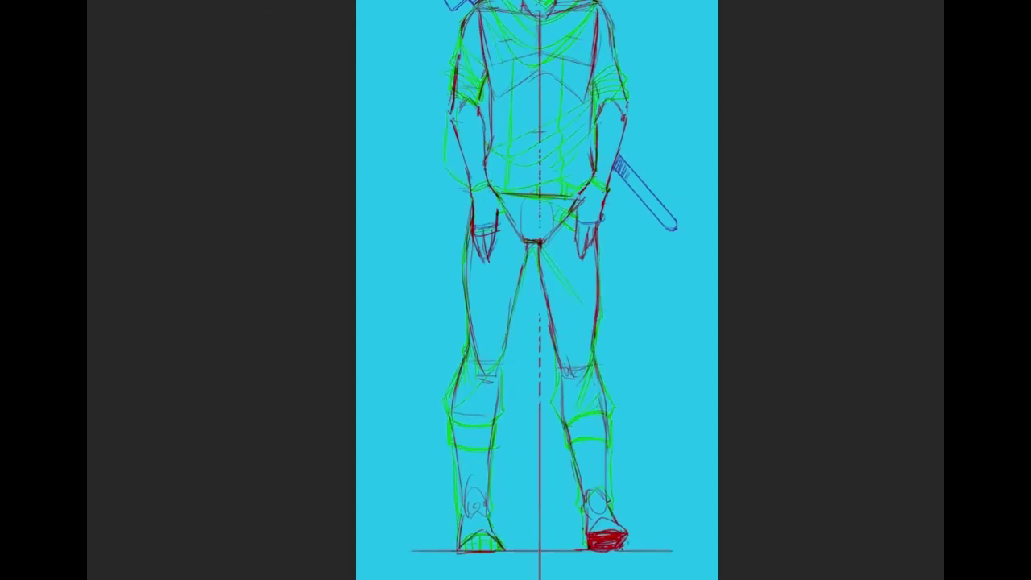
pyautogui.hotkey('ctrl', 'z')
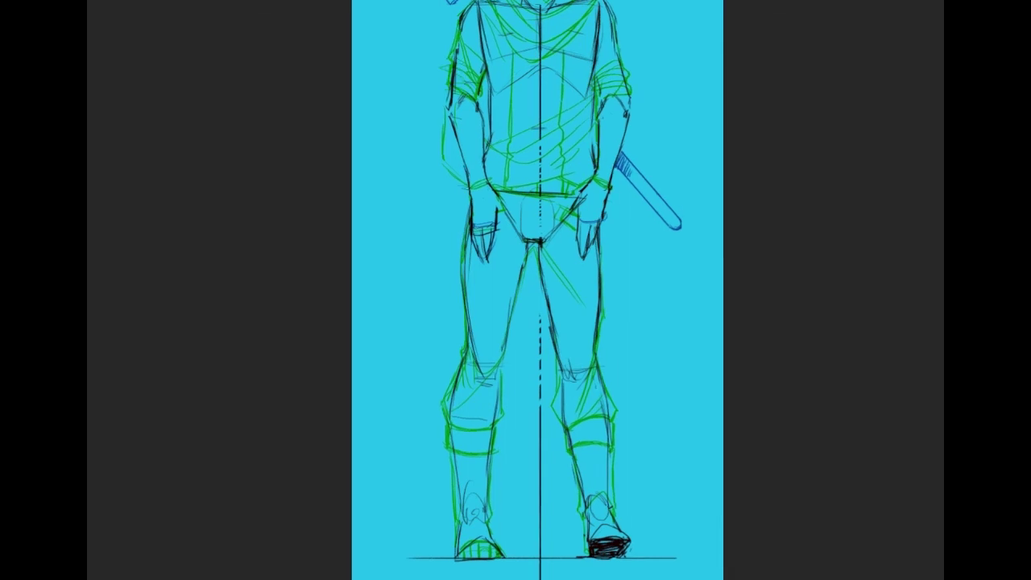
# Trim the side of the black sole on the foot at the viewer's right and draw toe lines under a curved edge above it
pyautogui.scroll(5, 515, 292)
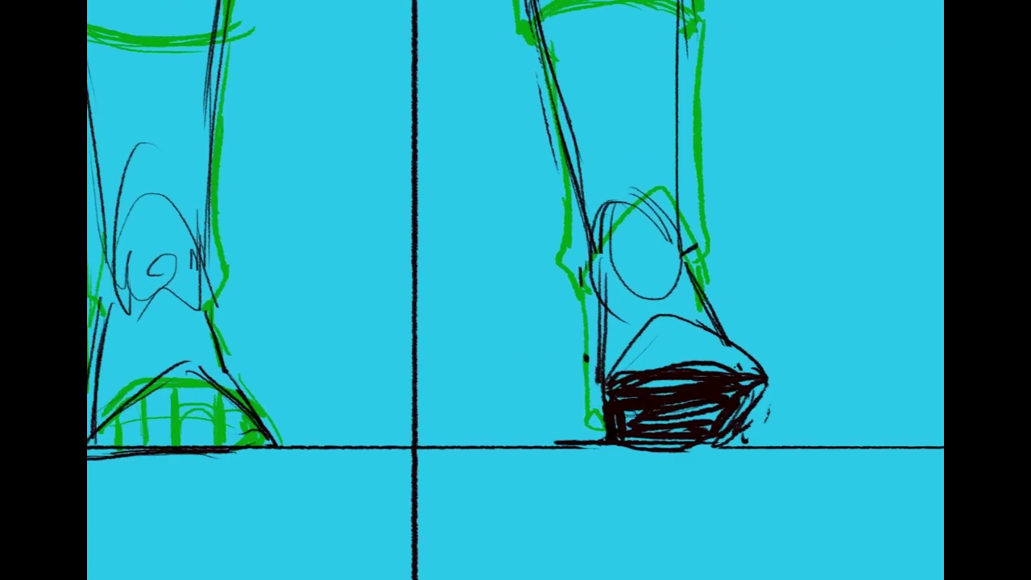
pyautogui.moveTo(627, 372)
pyautogui.mouseDown()
pyautogui.moveTo(613, 433)
pyautogui.moveTo(617, 383)
pyautogui.moveTo(620, 407)
pyautogui.moveTo(705, 361)
pyautogui.moveTo(732, 368)
pyautogui.mouseUp()
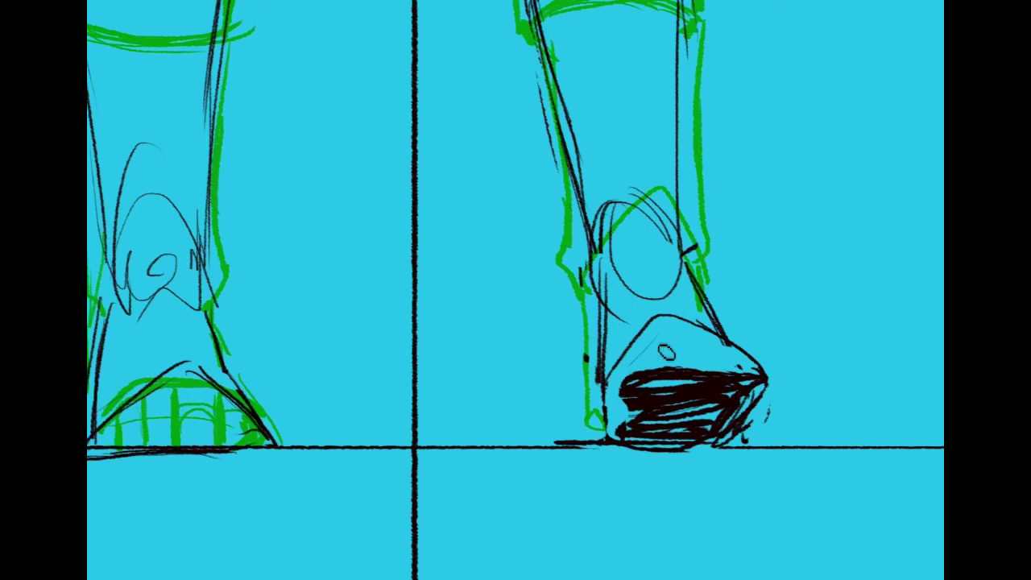
pyautogui.moveTo(645, 343)
pyautogui.mouseDown()
pyautogui.moveTo(677, 357)
pyautogui.moveTo(635, 403)
pyautogui.moveTo(622, 383)
pyautogui.moveTo(613, 434)
pyautogui.mouseUp()
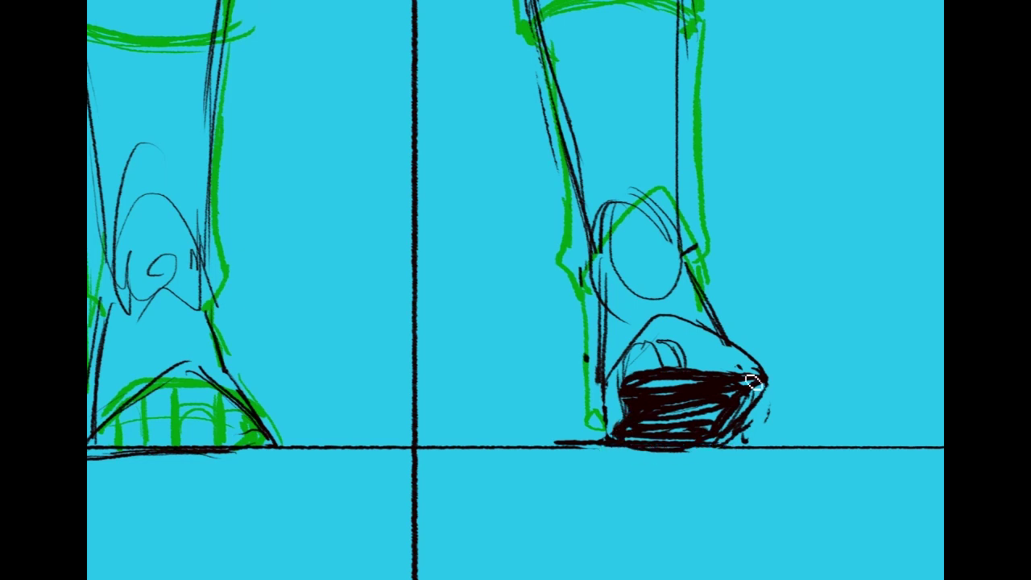
pyautogui.moveTo(631, 352)
pyautogui.mouseDown()
pyautogui.moveTo(664, 340)
pyautogui.moveTo(739, 365)
pyautogui.moveTo(667, 338)
pyautogui.moveTo(759, 370)
pyautogui.mouseUp()
pyautogui.moveTo(674, 336); pyautogui.dragTo(758, 372)
pyautogui.moveTo(707, 353)
pyautogui.mouseDown()
pyautogui.moveTo(747, 379)
pyautogui.moveTo(760, 371)
pyautogui.moveTo(763, 397)
pyautogui.moveTo(640, 390)
pyautogui.moveTo(688, 375)
pyautogui.moveTo(753, 389)
pyautogui.moveTo(725, 376)
pyautogui.moveTo(749, 404)
pyautogui.mouseUp()
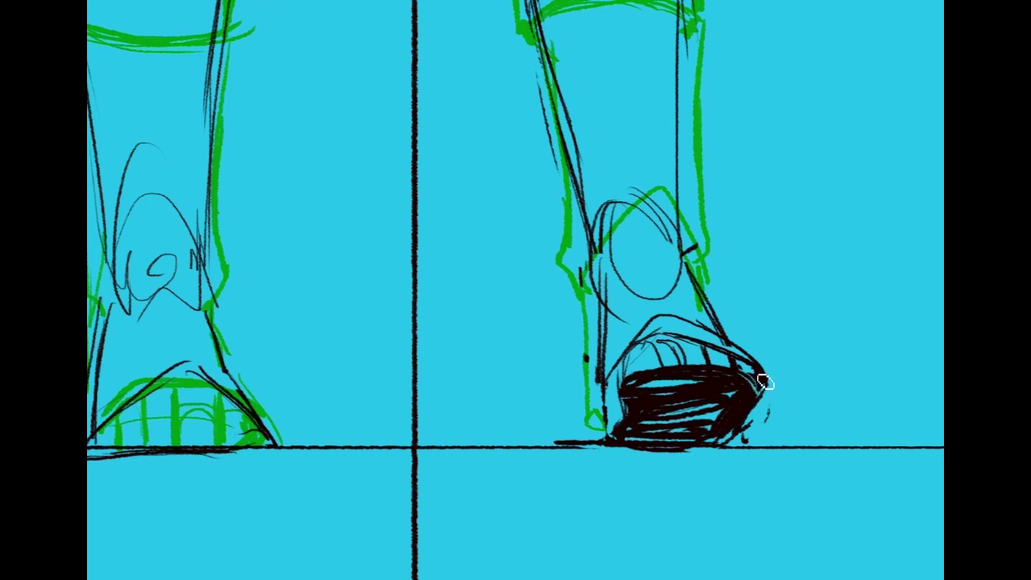
# Clean up the outer edge of the black sole and cut light diagonal hatch lines through its dark fill
pyautogui.moveTo(771, 400)
pyautogui.mouseDown()
pyautogui.moveTo(740, 445)
pyautogui.moveTo(772, 406)
pyautogui.moveTo(745, 447)
pyautogui.moveTo(768, 428)
pyautogui.mouseUp()
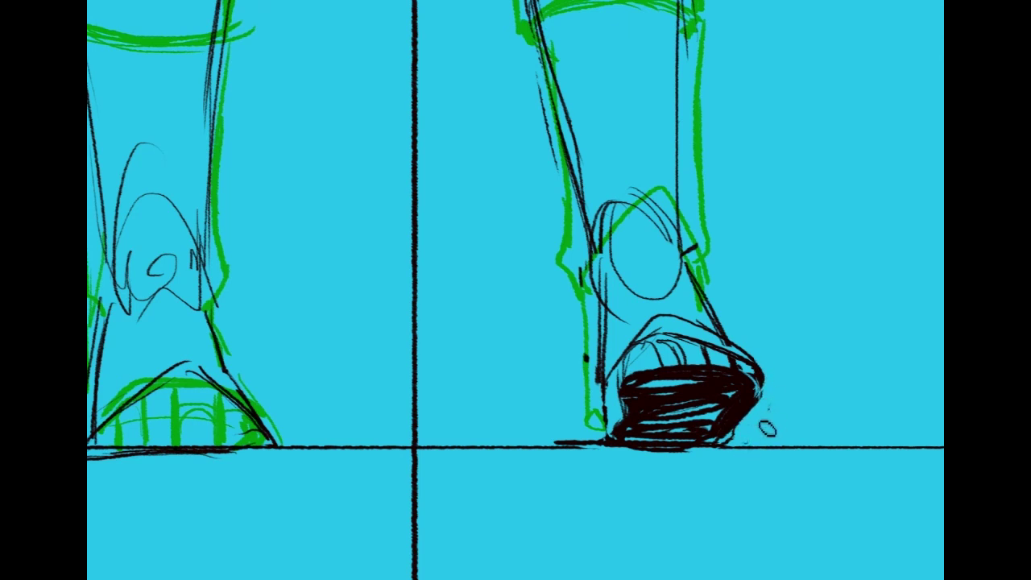
pyautogui.moveTo(663, 382)
pyautogui.mouseDown()
pyautogui.moveTo(695, 373)
pyautogui.moveTo(636, 428)
pyautogui.moveTo(663, 431)
pyautogui.moveTo(771, 393)
pyautogui.moveTo(693, 449)
pyautogui.moveTo(729, 431)
pyautogui.mouseUp()
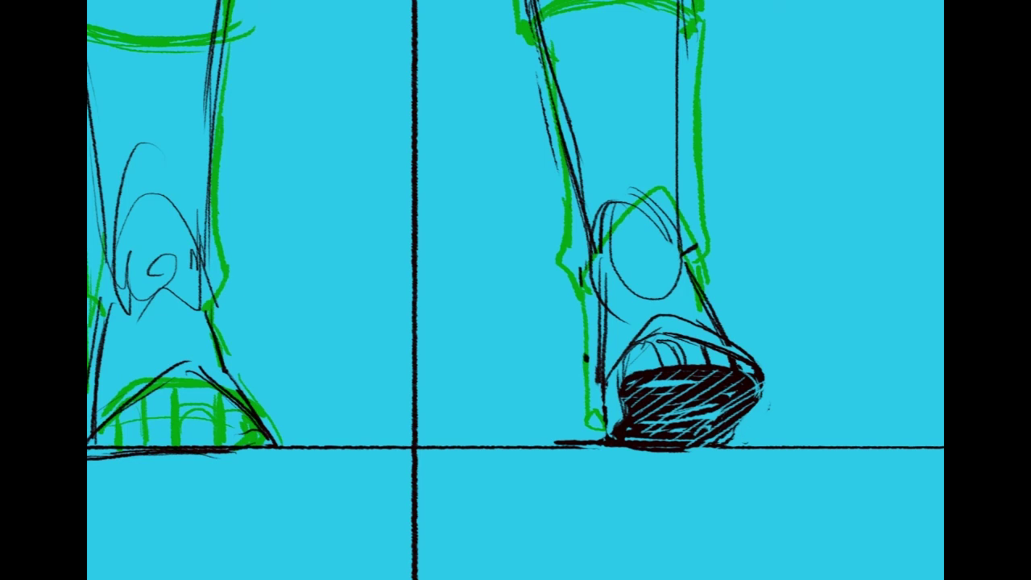
# Examine the whole figure's proportions in a horizontally mirrored view, from the head down to the feet
pyautogui.hotkey('ctrl', '-')
pyautogui.hotkey('ctrl', '-')
pyautogui.hotkey('ctrl', '-')
pyautogui.moveTo(515, 242); pyautogui.dragTo(519, 463)
pyautogui.moveTo(516, 290)
pyautogui.mouseDown()
pyautogui.moveTo(572, 428)
pyautogui.moveTo(590, 289)
pyautogui.moveTo(629, 362)
pyautogui.mouseUp()
pyautogui.scroll(2, 612, 290)
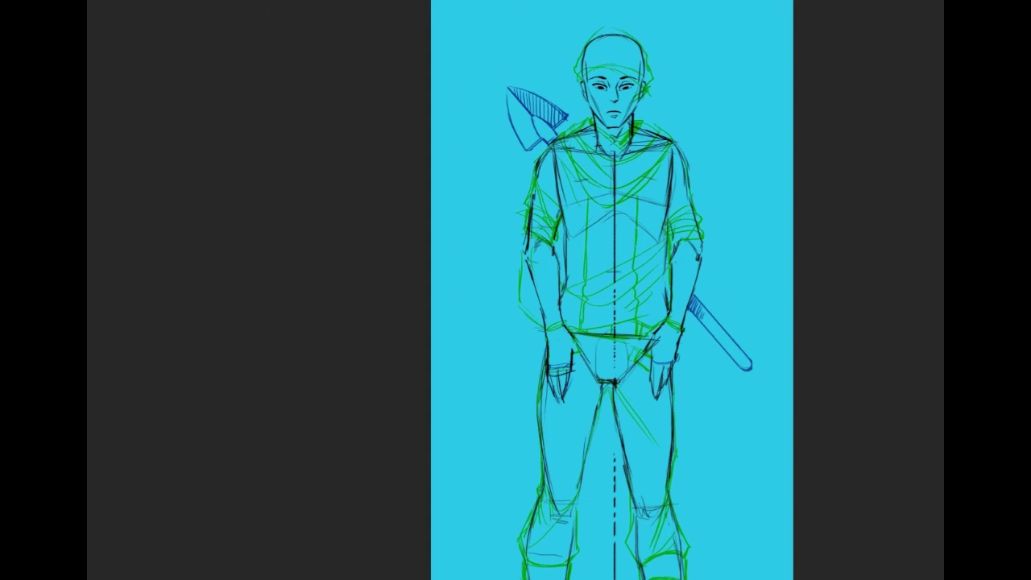
pyautogui.press('h')
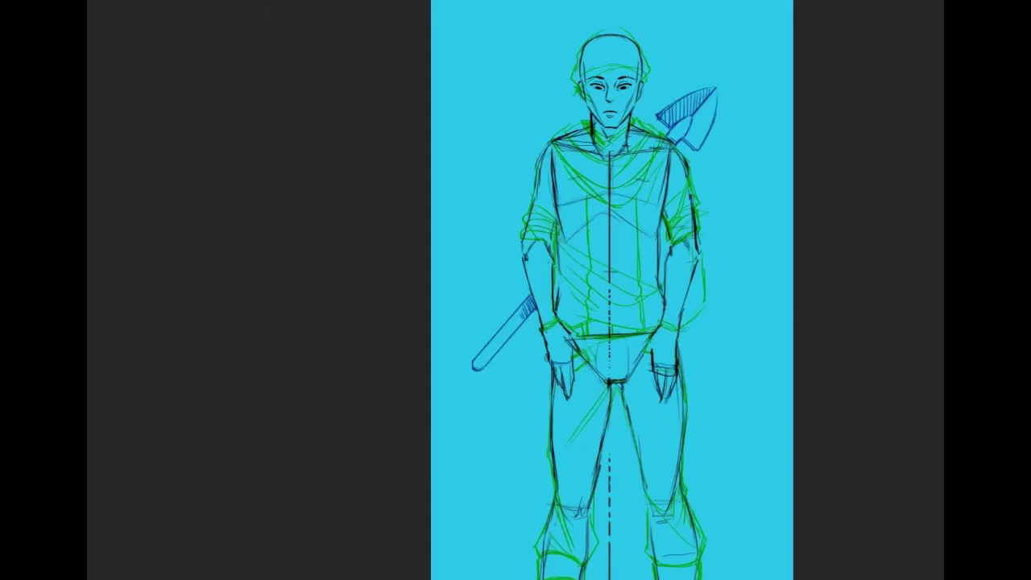
pyautogui.scroll(-5, 610, 290)
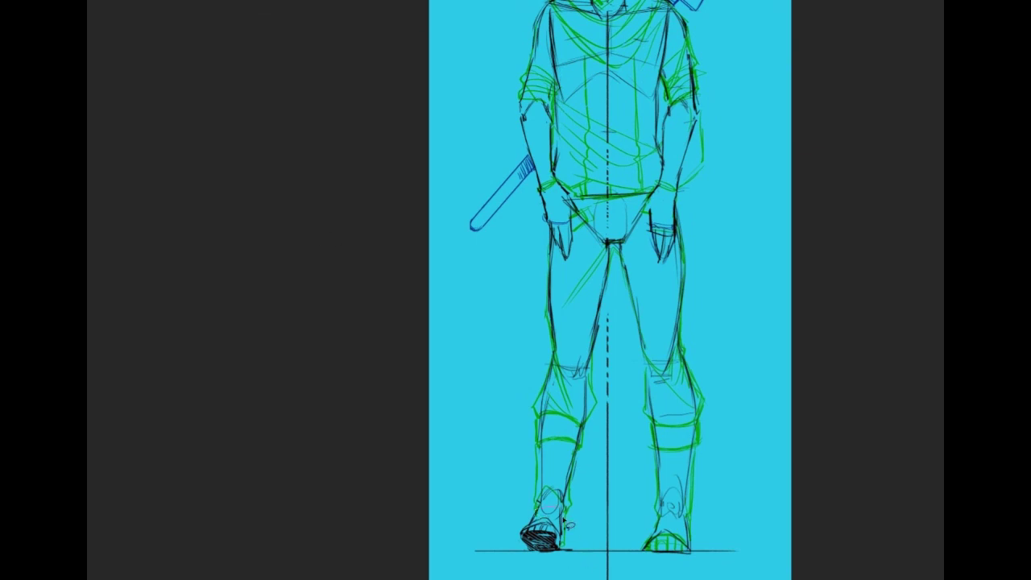
# Select the black-soled foot, slightly adjust its placement and shape with a free transform, and clear the selection
pyautogui.moveTo(509, 532)
pyautogui.mouseDown()
pyautogui.moveTo(517, 499)
pyautogui.moveTo(557, 512)
pyautogui.moveTo(531, 554)
pyautogui.mouseUp()
pyautogui.hotkey('ctrl', 't')
pyautogui.moveTo(506, 494); pyautogui.dragTo(500, 490)
pyautogui.press('Return')
pyautogui.moveTo(552, 538); pyautogui.dragTo(556, 536)
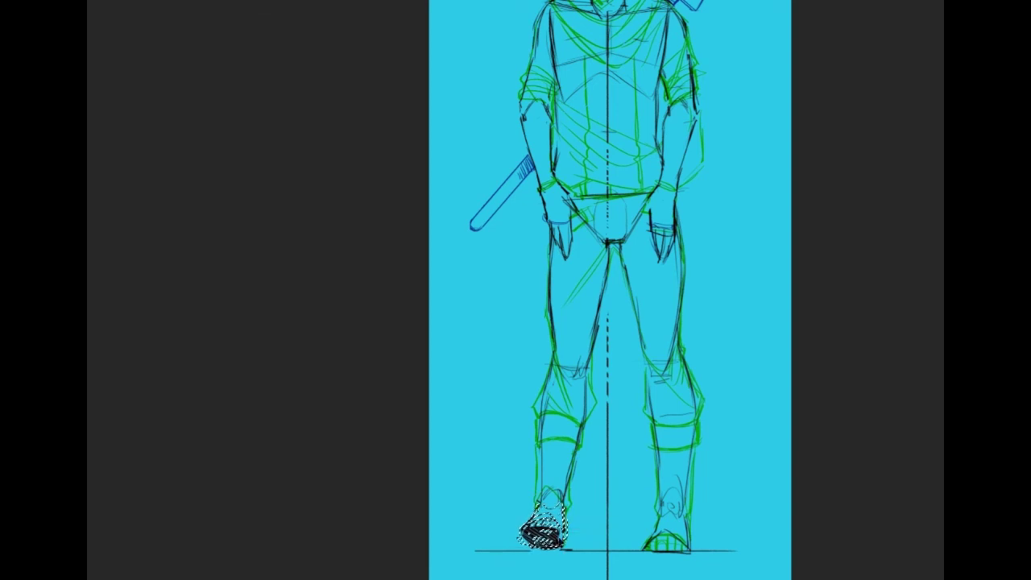
pyautogui.hotkey('ctrl', 'd')
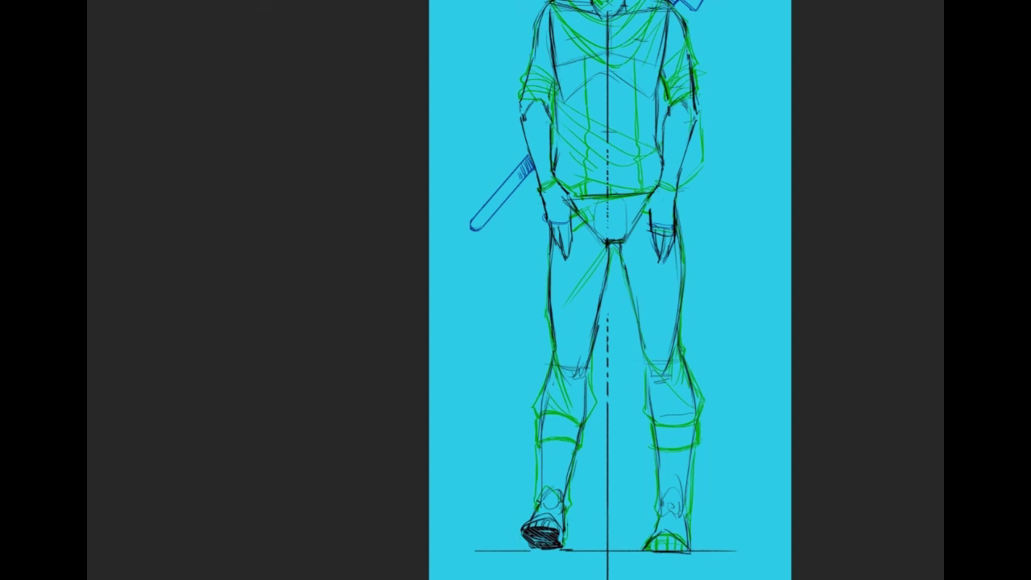
# Sketch a kneecap oval on the raised-foot leg, shin lines below the other knee, and long contour lines on both thighs
pyautogui.moveTo(564, 327)
pyautogui.mouseDown()
pyautogui.moveTo(560, 354)
pyautogui.moveTo(576, 345)
pyautogui.mouseUp()
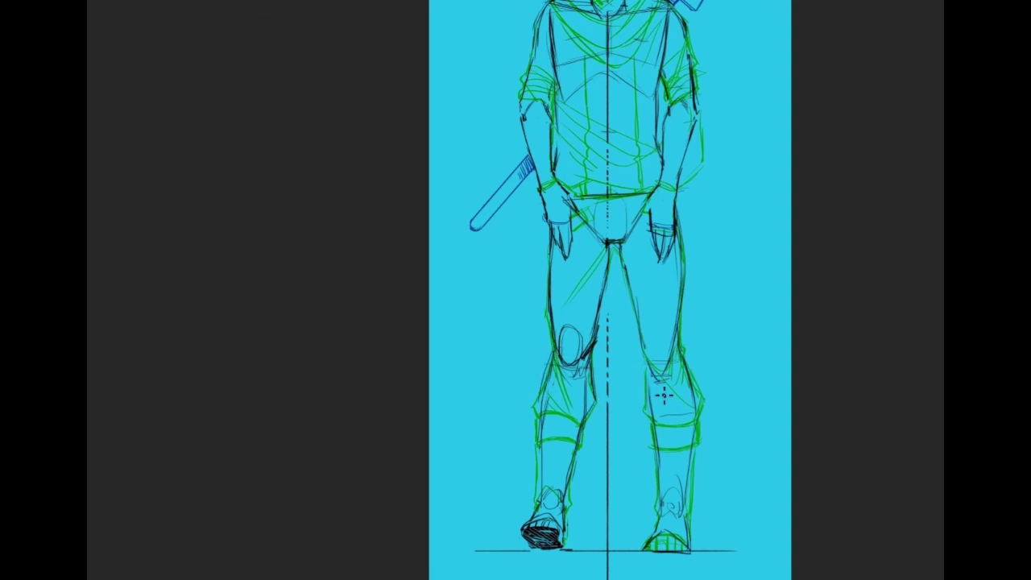
pyautogui.moveTo(657, 382); pyautogui.dragTo(664, 411)
pyautogui.moveTo(667, 382); pyautogui.dragTo(670, 406)
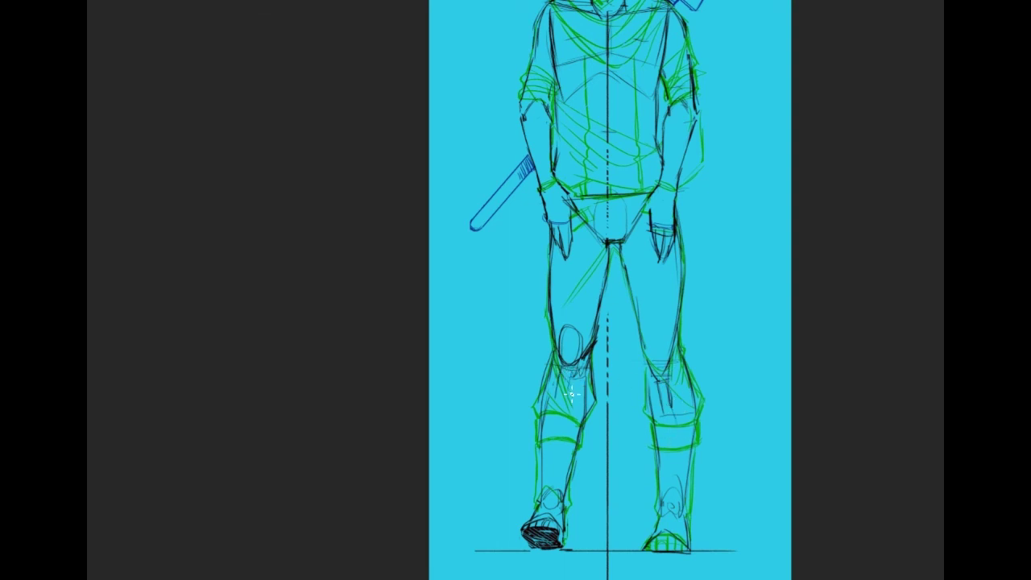
pyautogui.moveTo(571, 249); pyautogui.dragTo(569, 298)
pyautogui.moveTo(646, 247); pyautogui.dragTo(660, 327)
pyautogui.moveTo(612, 354)
pyautogui.mouseDown()
pyautogui.moveTo(611, 478)
pyautogui.moveTo(603, 370)
pyautogui.mouseUp()
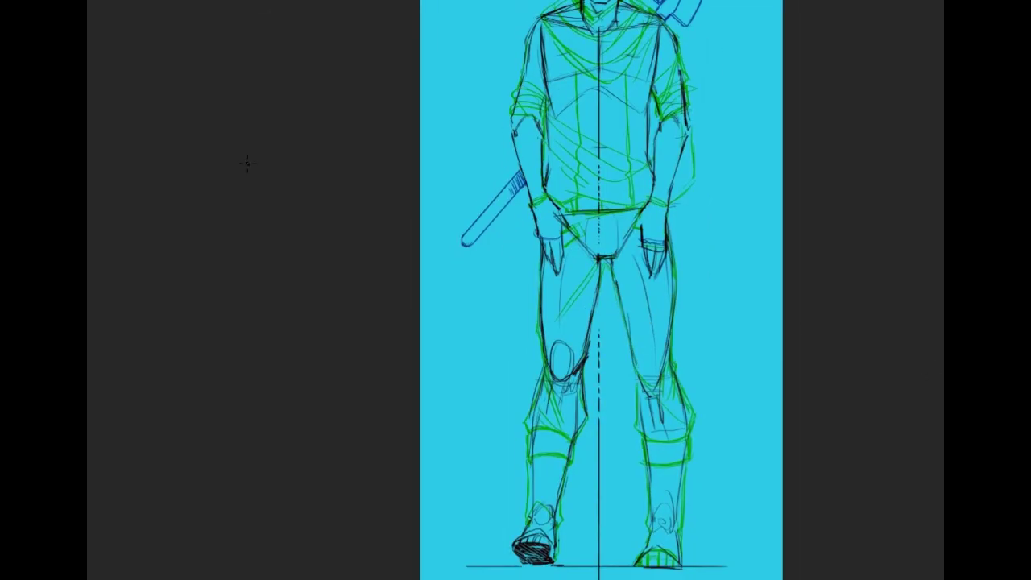
# Replace the kneecap oval with short strokes around the knee and draw a sole line under the flat foot
pyautogui.moveTo(573, 385); pyautogui.dragTo(564, 385)
pyautogui.moveTo(574, 344)
pyautogui.mouseDown()
pyautogui.moveTo(564, 354)
pyautogui.moveTo(577, 355)
pyautogui.mouseUp()
pyautogui.moveTo(884, 345)
pyautogui.mouseDown()
pyautogui.moveTo(882, 331)
pyautogui.moveTo(862, 387)
pyautogui.mouseUp()
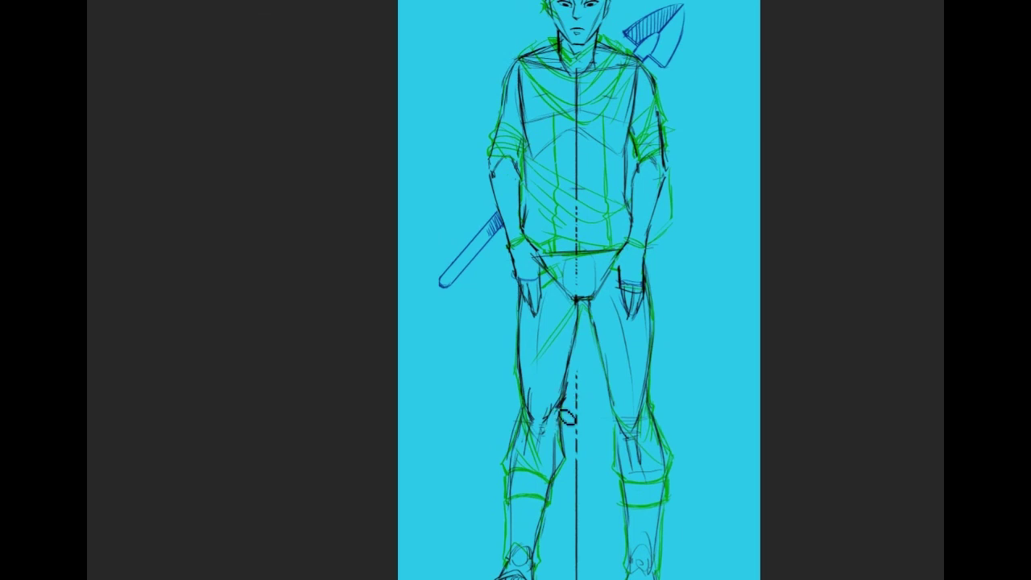
pyautogui.moveTo(867, 396)
pyautogui.mouseDown()
pyautogui.moveTo(890, 481)
pyautogui.moveTo(879, 479)
pyautogui.moveTo(869, 347)
pyautogui.moveTo(878, 338)
pyautogui.moveTo(862, 339)
pyautogui.mouseUp()
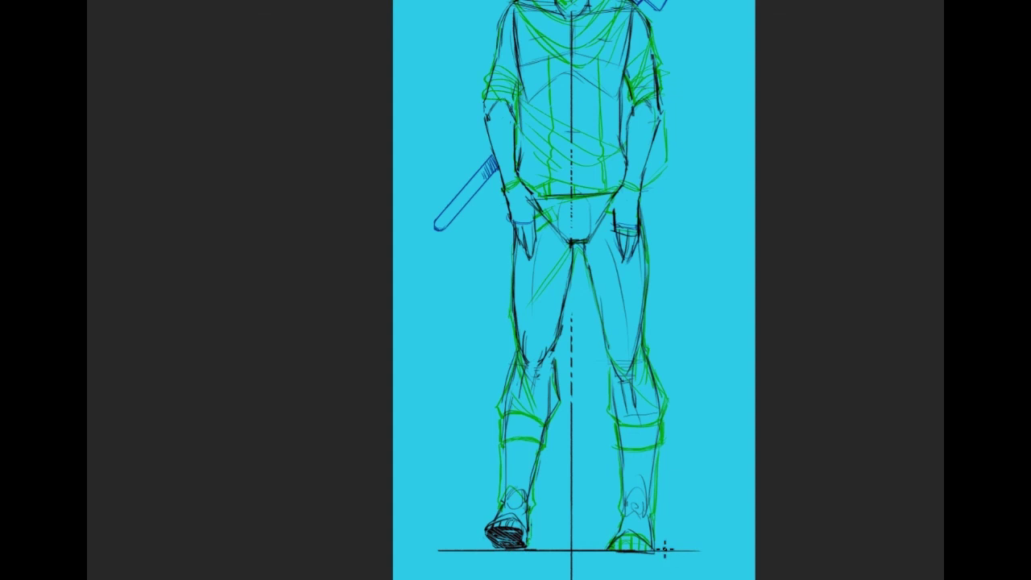
pyautogui.moveTo(614, 553); pyautogui.dragTo(648, 553)
pyautogui.hscroll(1, 572, 290)
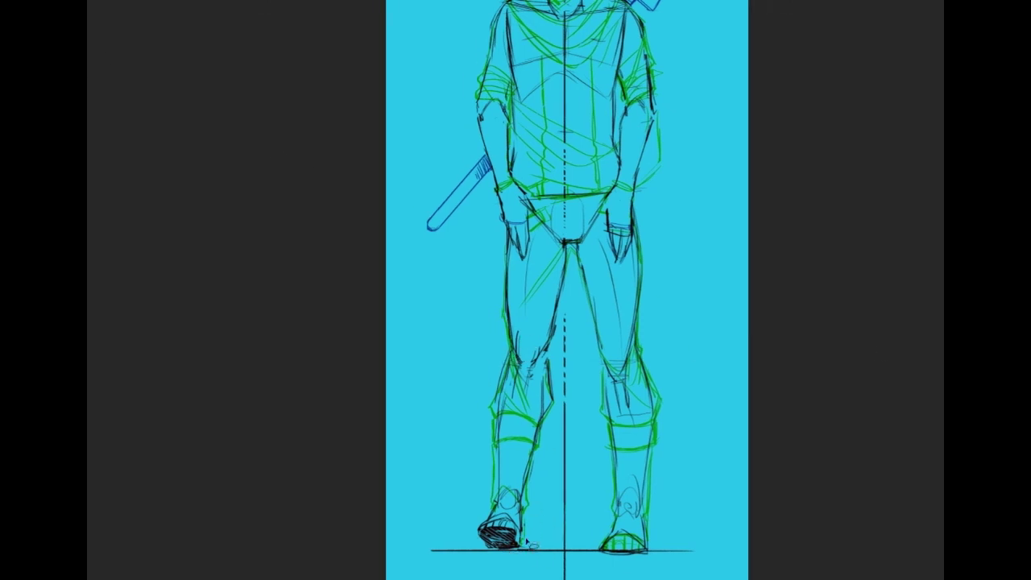
# Select the black-soled leg below the knee, shift and tilt it slightly inward with a free transform, and clear the selection
pyautogui.moveTo(545, 354)
pyautogui.mouseDown()
pyautogui.moveTo(550, 493)
pyautogui.moveTo(535, 536)
pyautogui.mouseUp()
pyautogui.moveTo(484, 551)
pyautogui.mouseDown()
pyautogui.moveTo(473, 399)
pyautogui.moveTo(508, 349)
pyautogui.mouseUp()
pyautogui.hotkey('ctrl', 't')
pyautogui.moveTo(498, 551); pyautogui.dragTo(506, 552)
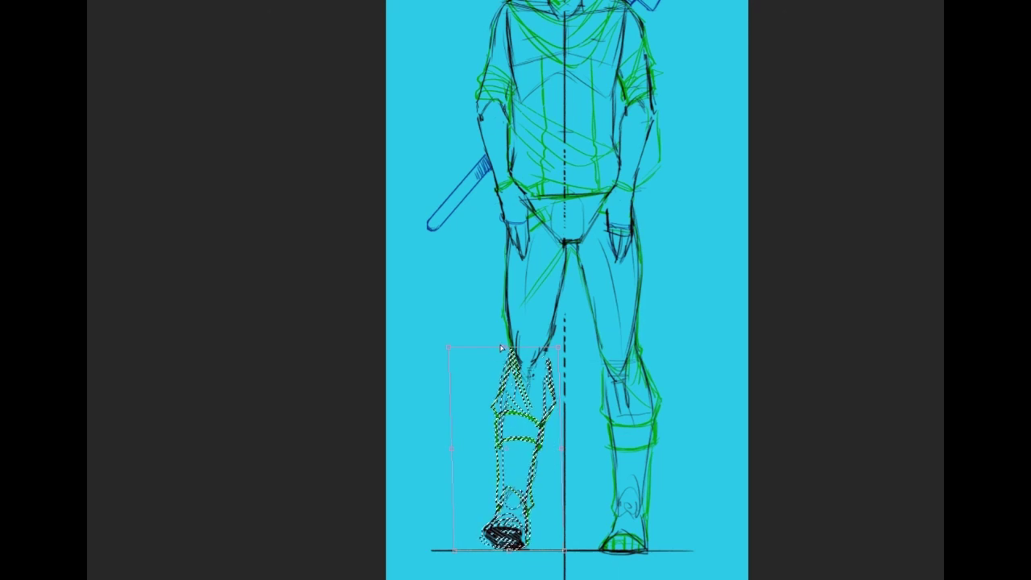
pyautogui.moveTo(504, 347); pyautogui.dragTo(500, 342)
pyautogui.press('Return')
pyautogui.hotkey('ctrl', 'd')
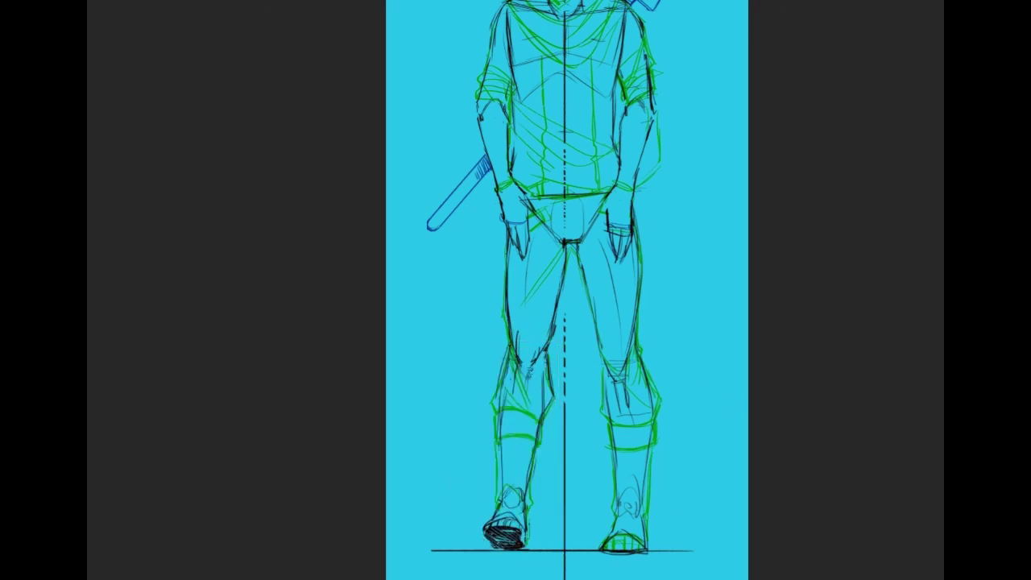
# Return the view to its unmirrored orientation and check the upper body and thighs
pyautogui.moveTo(564, 242); pyautogui.dragTo(522, 374)
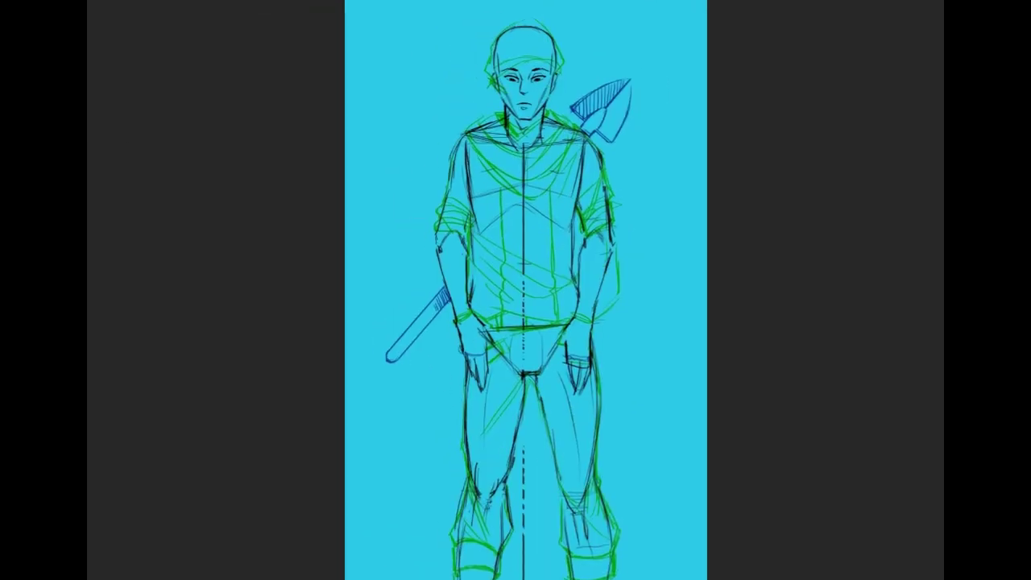
pyautogui.press('h')
pyautogui.moveTo(523, 322)
pyautogui.mouseDown()
pyautogui.moveTo(528, 314)
pyautogui.moveTo(552, 330)
pyautogui.mouseUp()
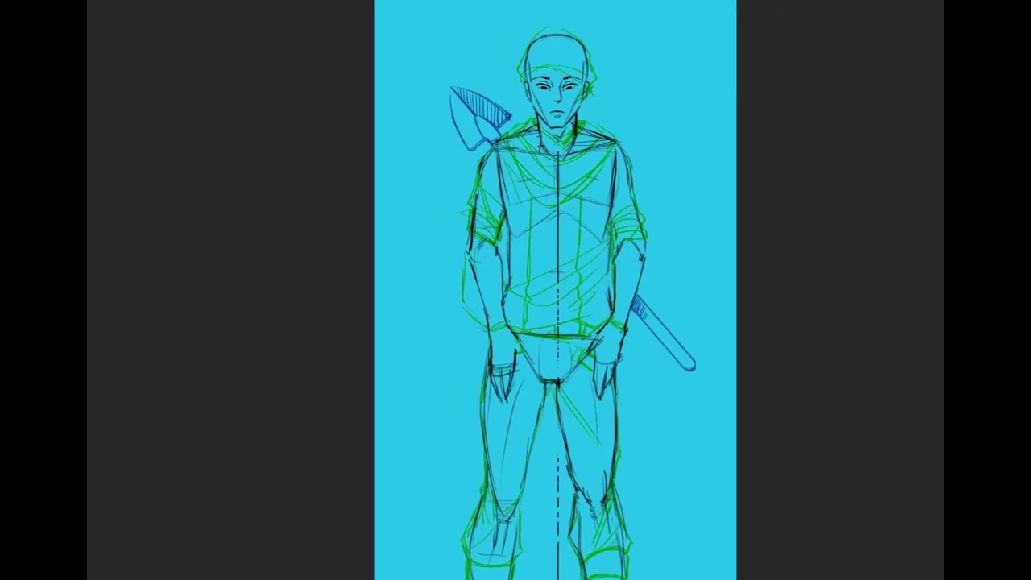